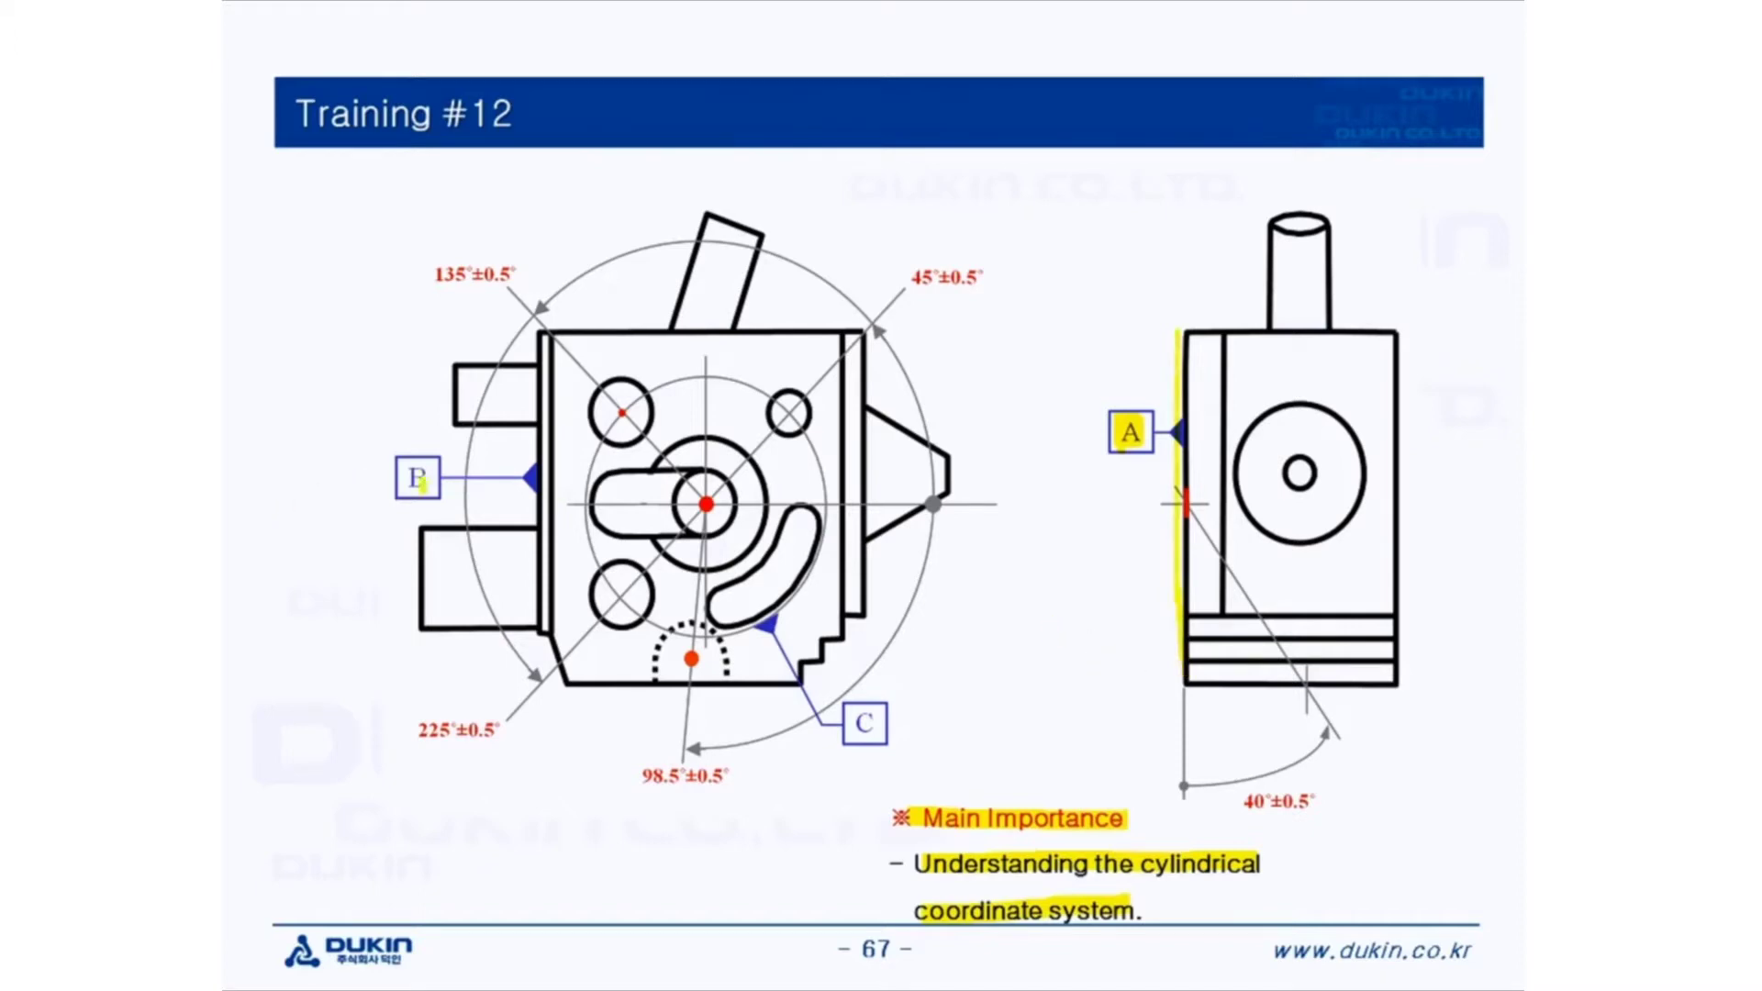
Highlight datum box B and its front-view reference edge in yellow
mouse_move(420, 483)
left_mouse_down()
mouse_move(407, 490)
mouse_move(423, 468)
left_mouse_up()
left_click_drag(536, 339, 538, 385)
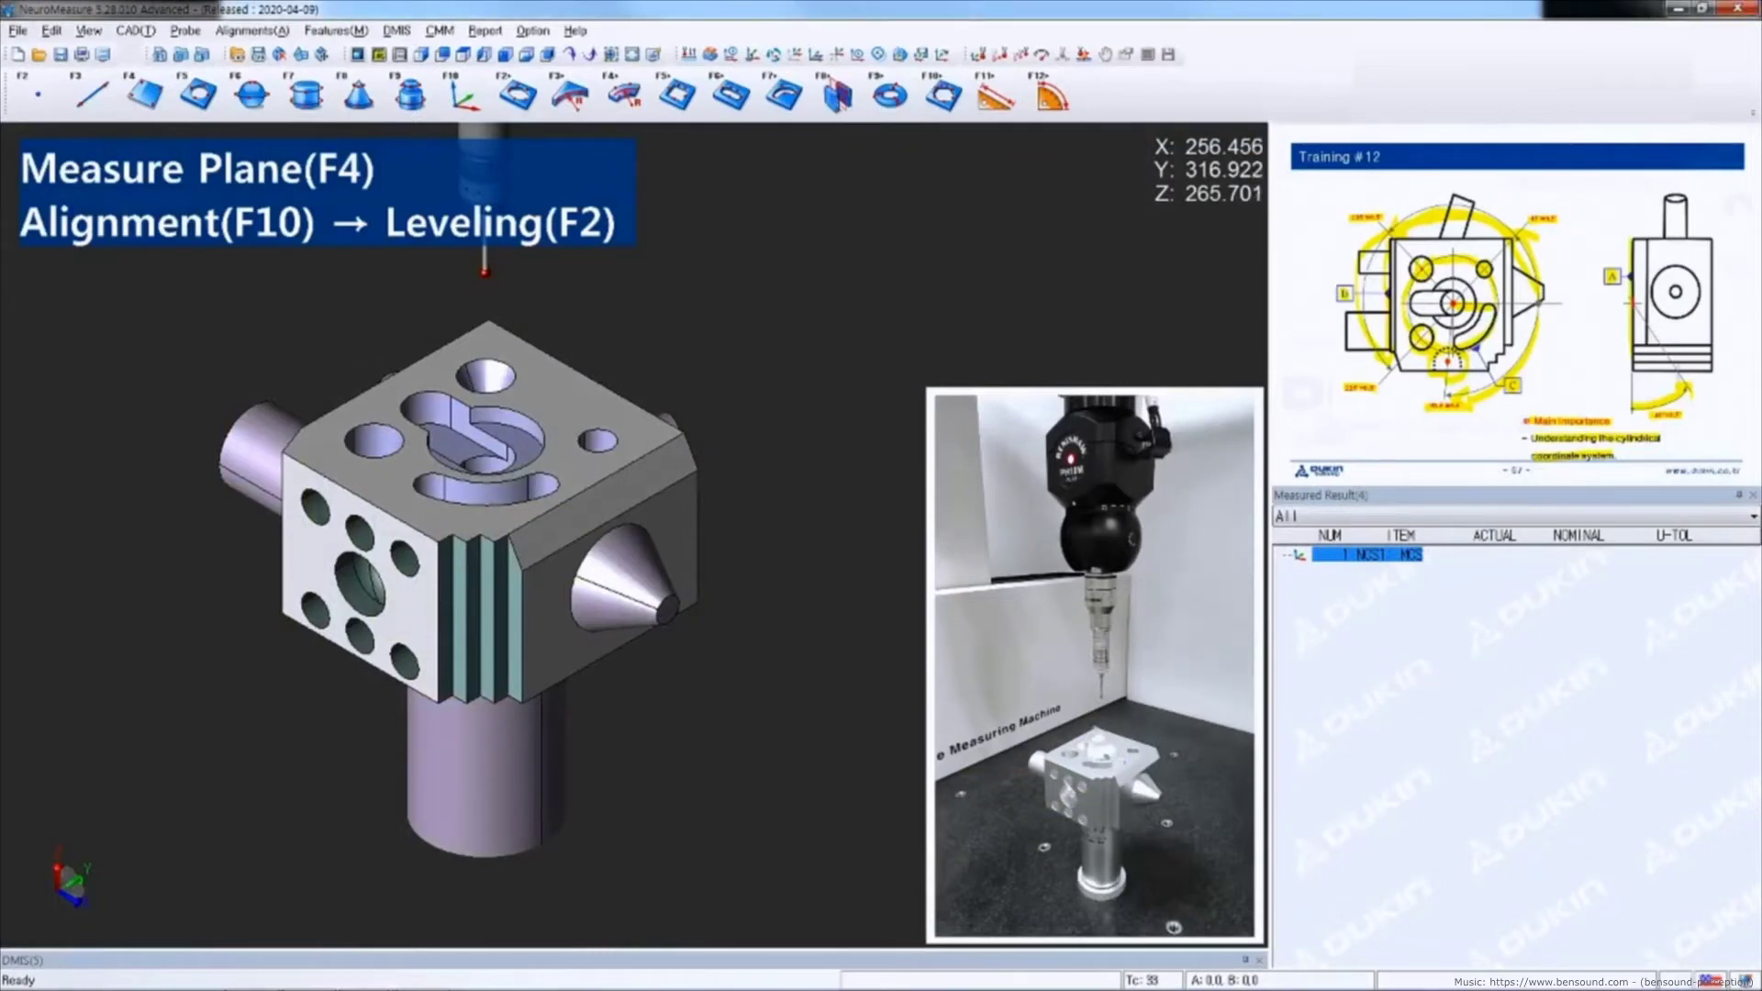
Measure plane PL1 on the top face (Z 212.825) and level the coordinate system to it as NCS2
key("F4")
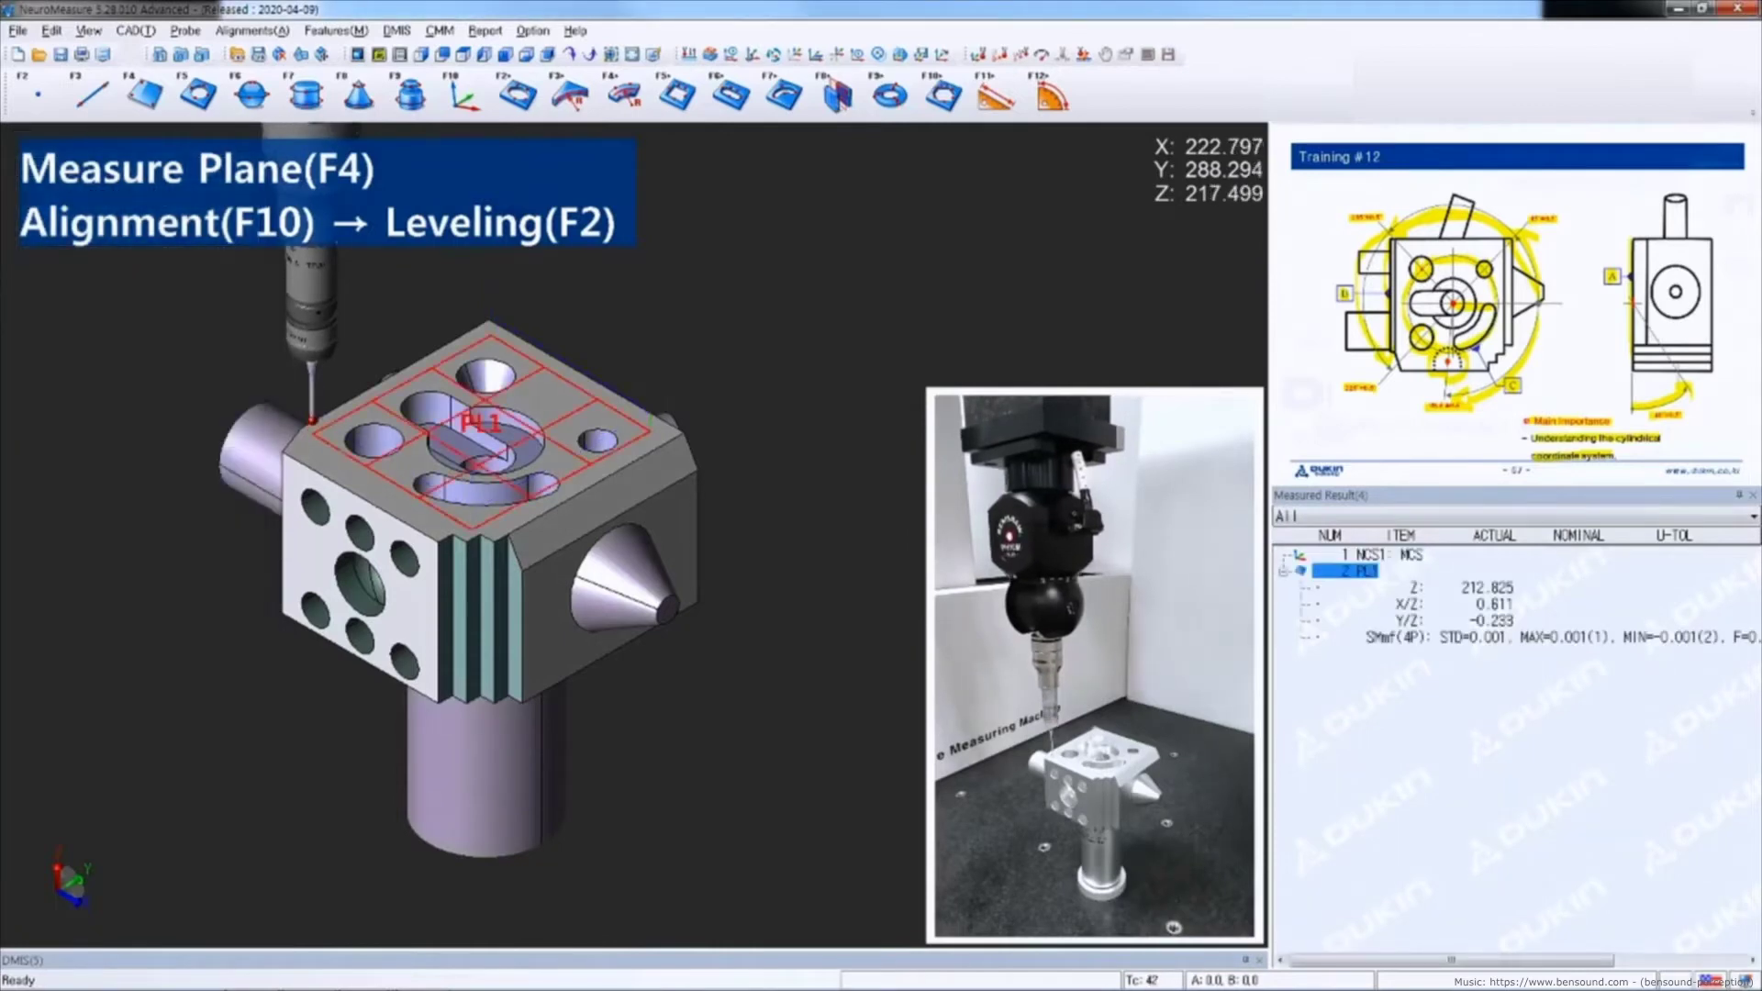
left_click(466, 95)
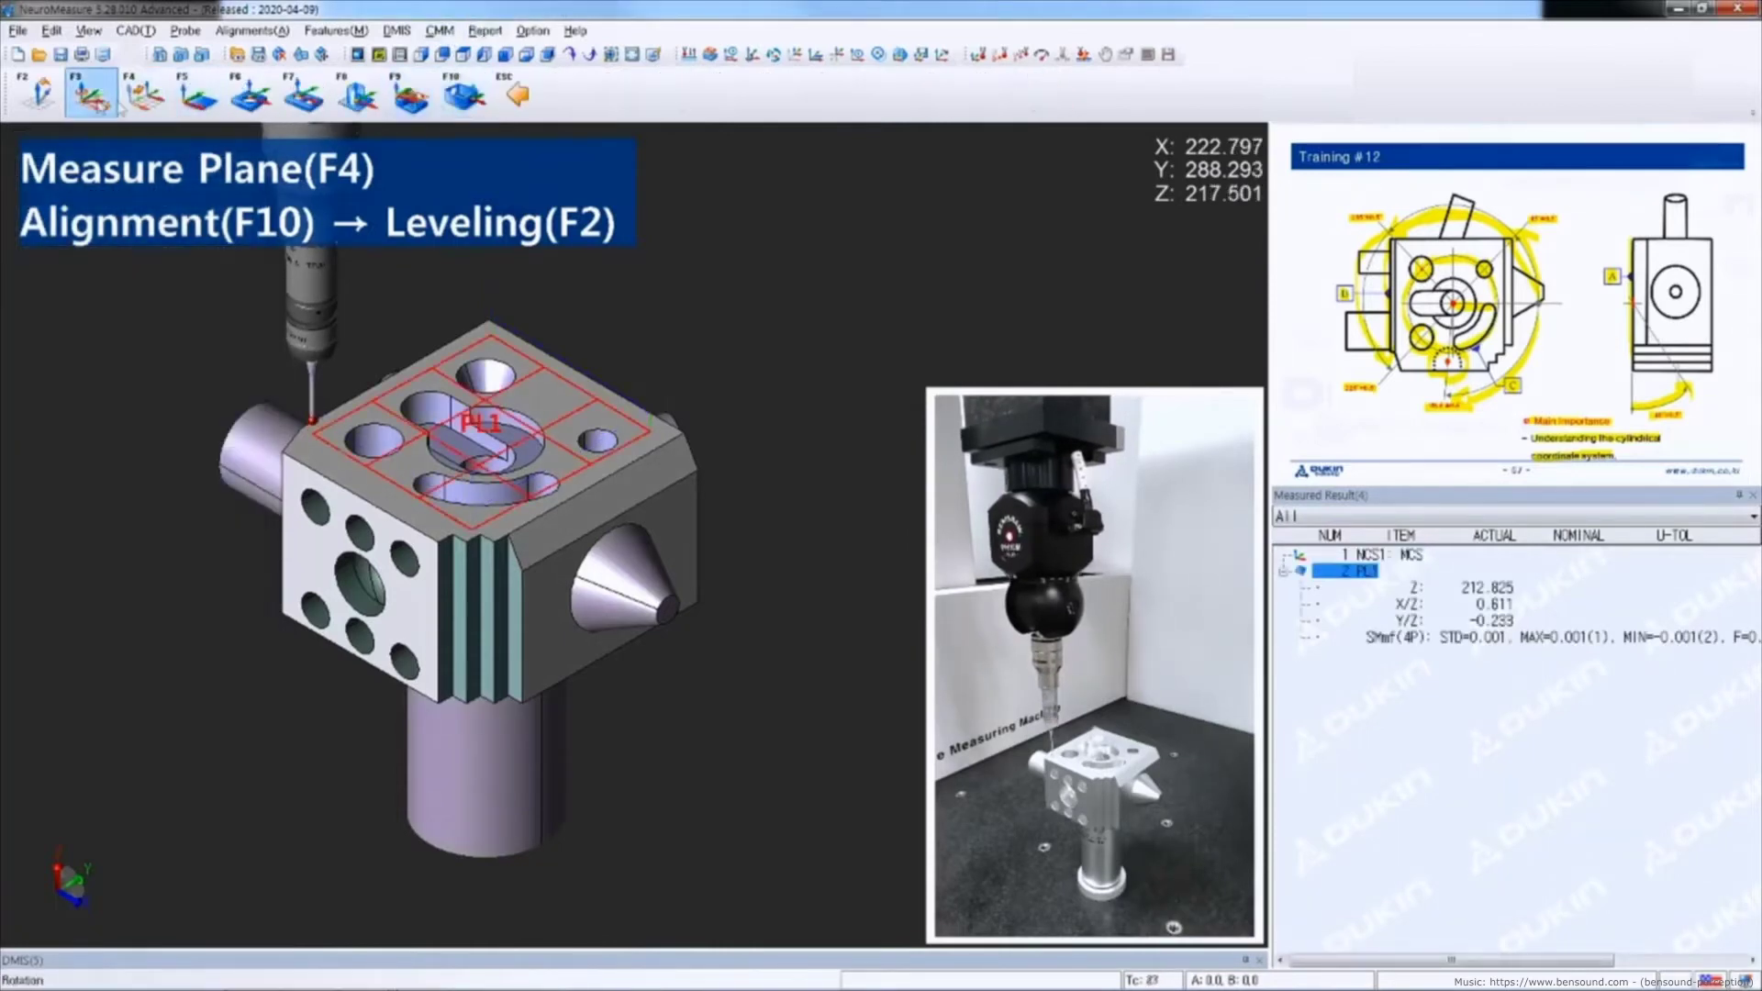
left_click(45, 96)
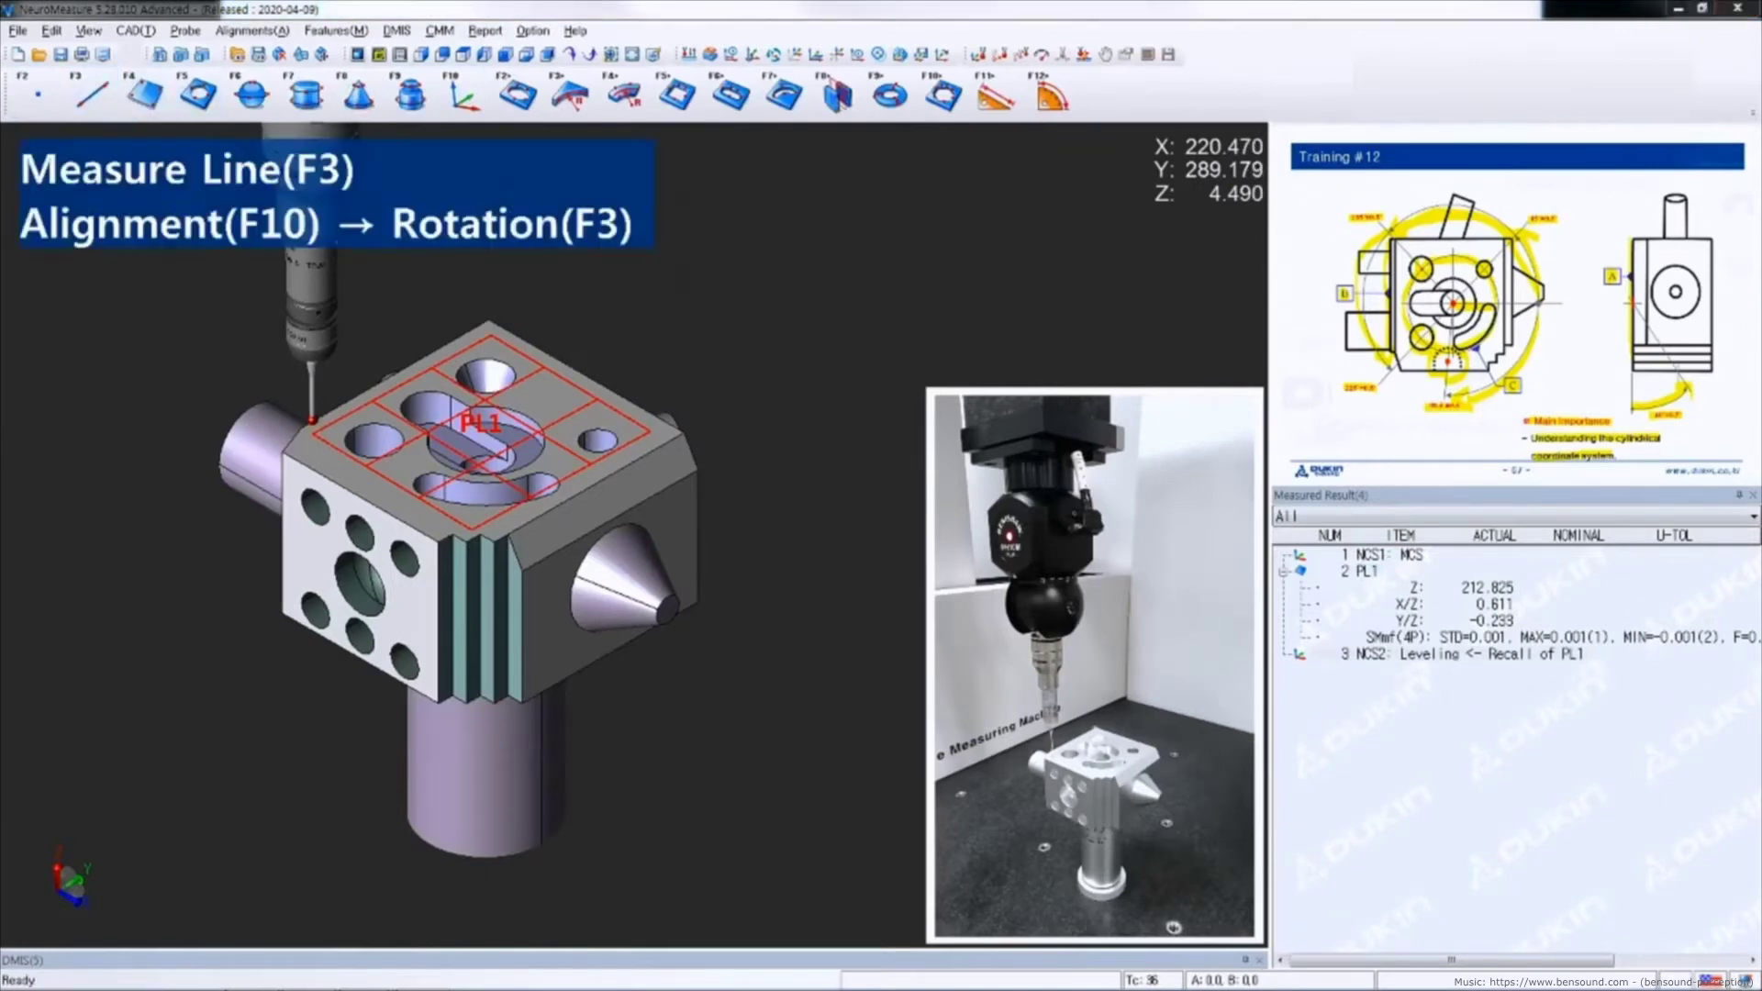
Measure line LN1 along the top edge and rotate the coordinate system to it as NCS3
left_click(101, 94)
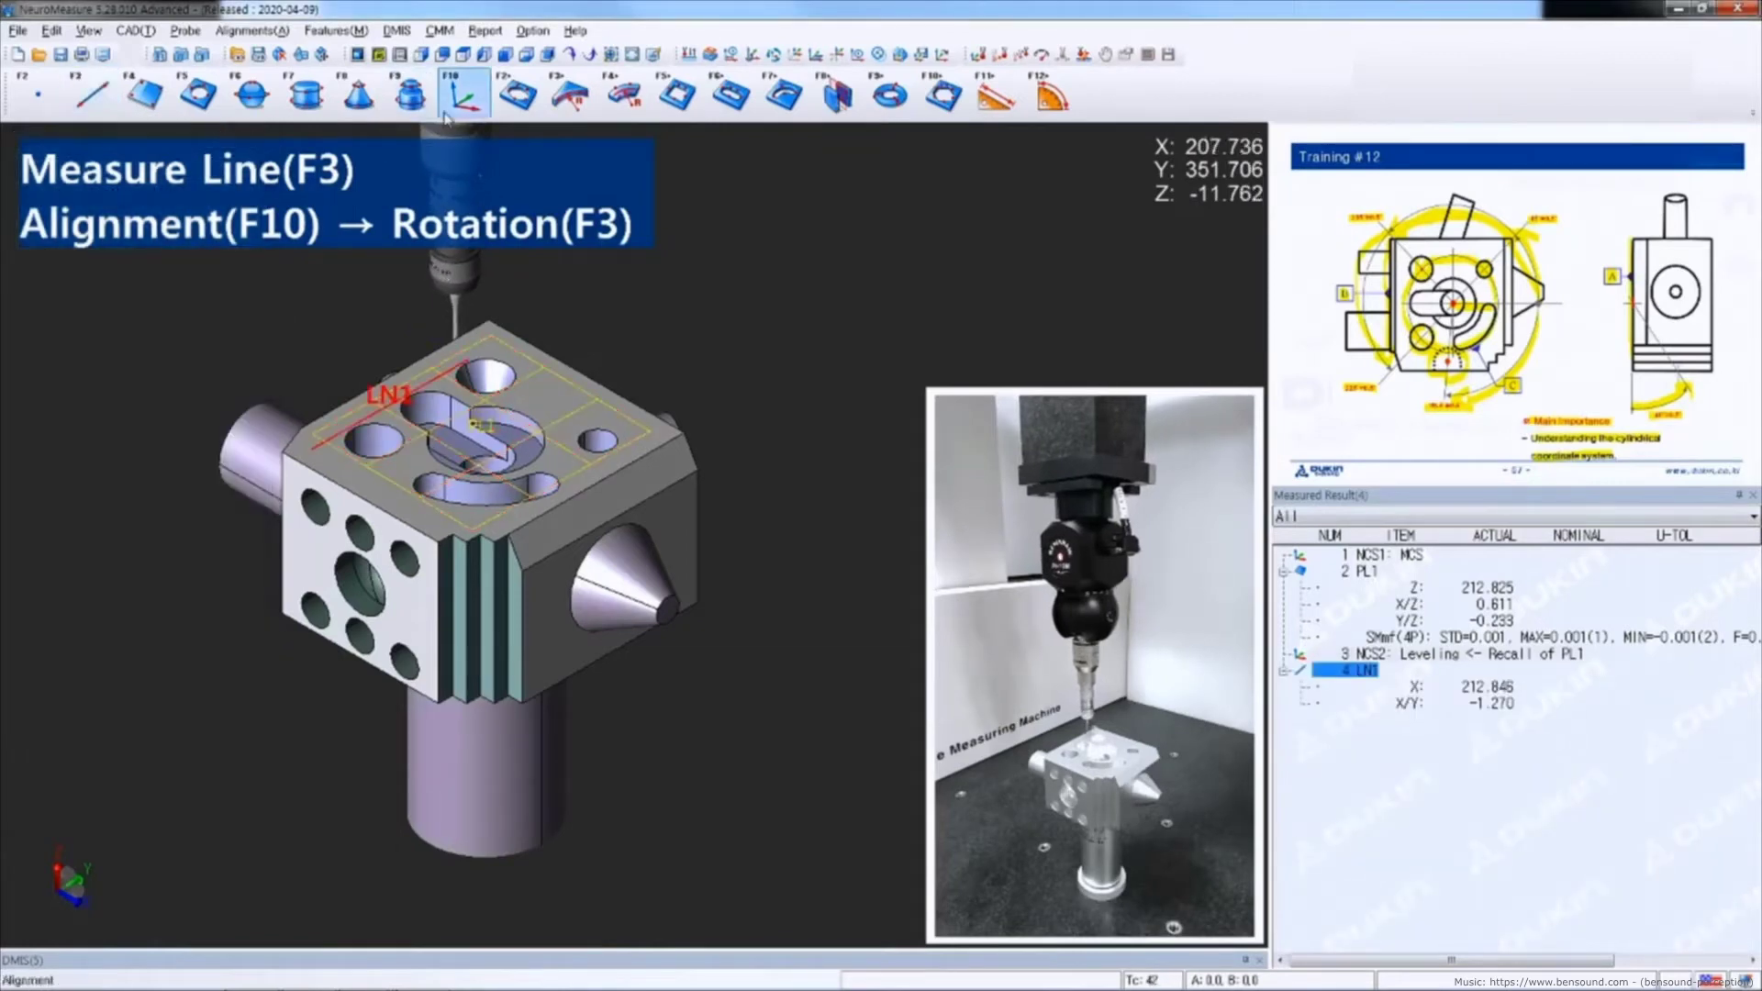
left_click(465, 94)
left_click(77, 98)
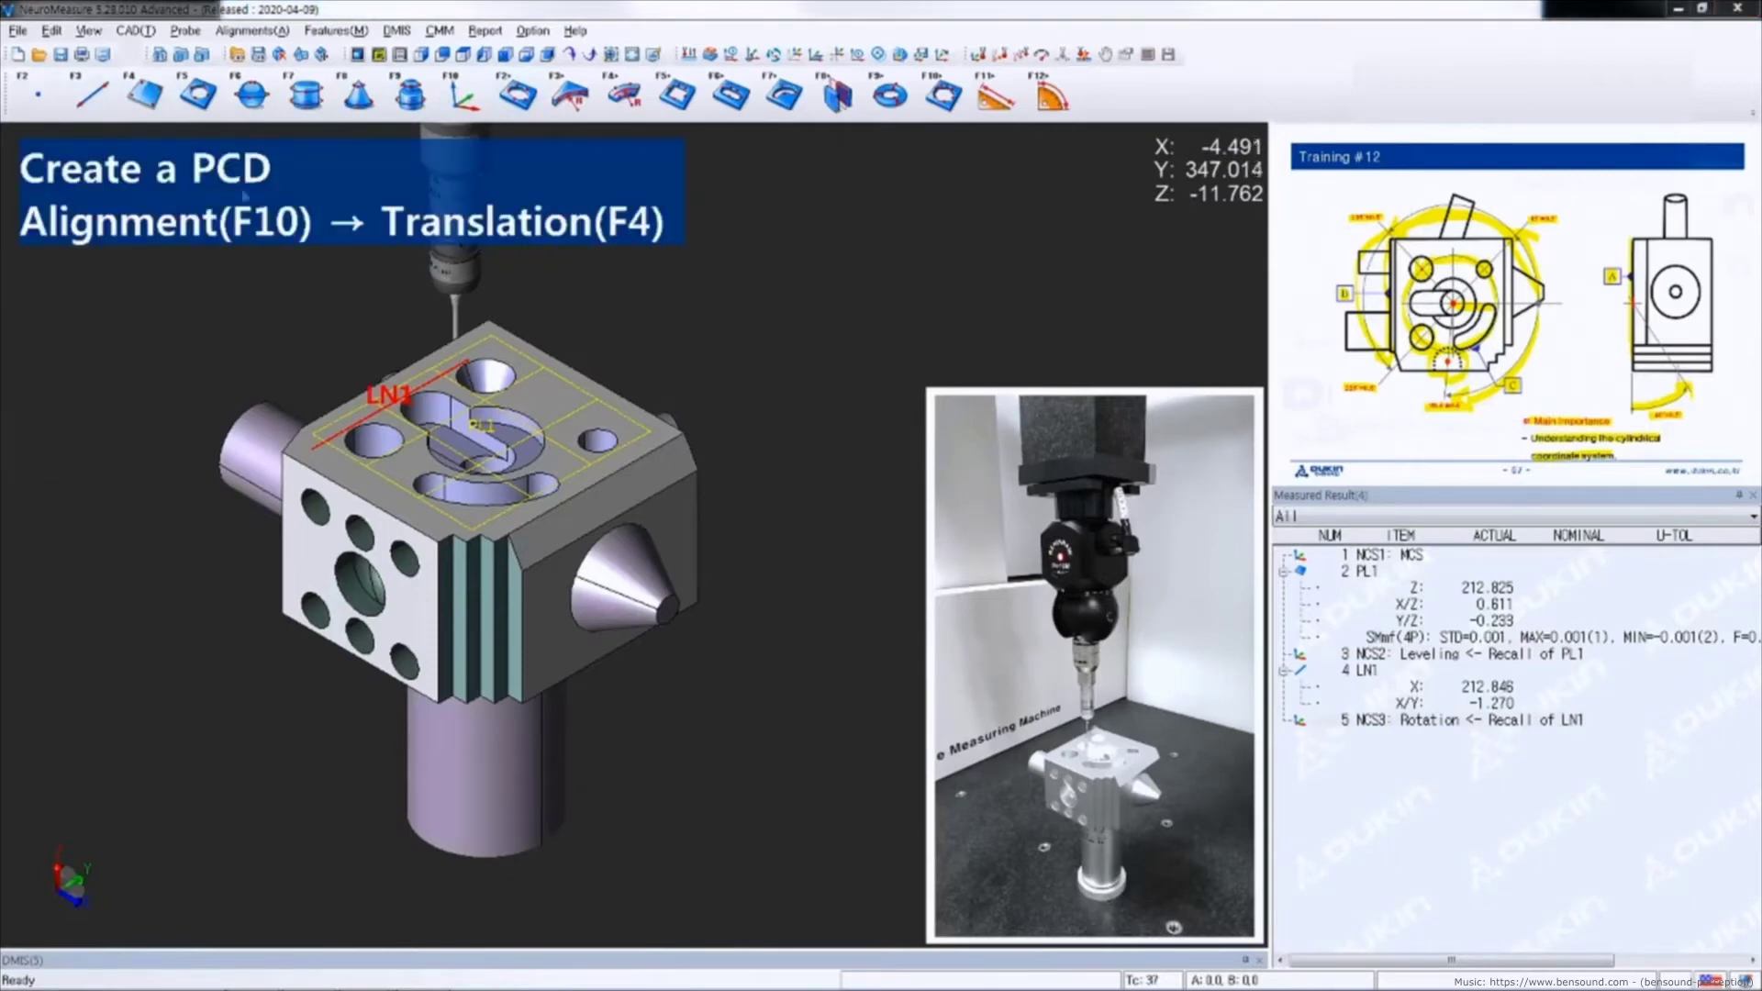
Measure the three holes as circles CR1–CR3 and select all three in the results
left_click(147, 95)
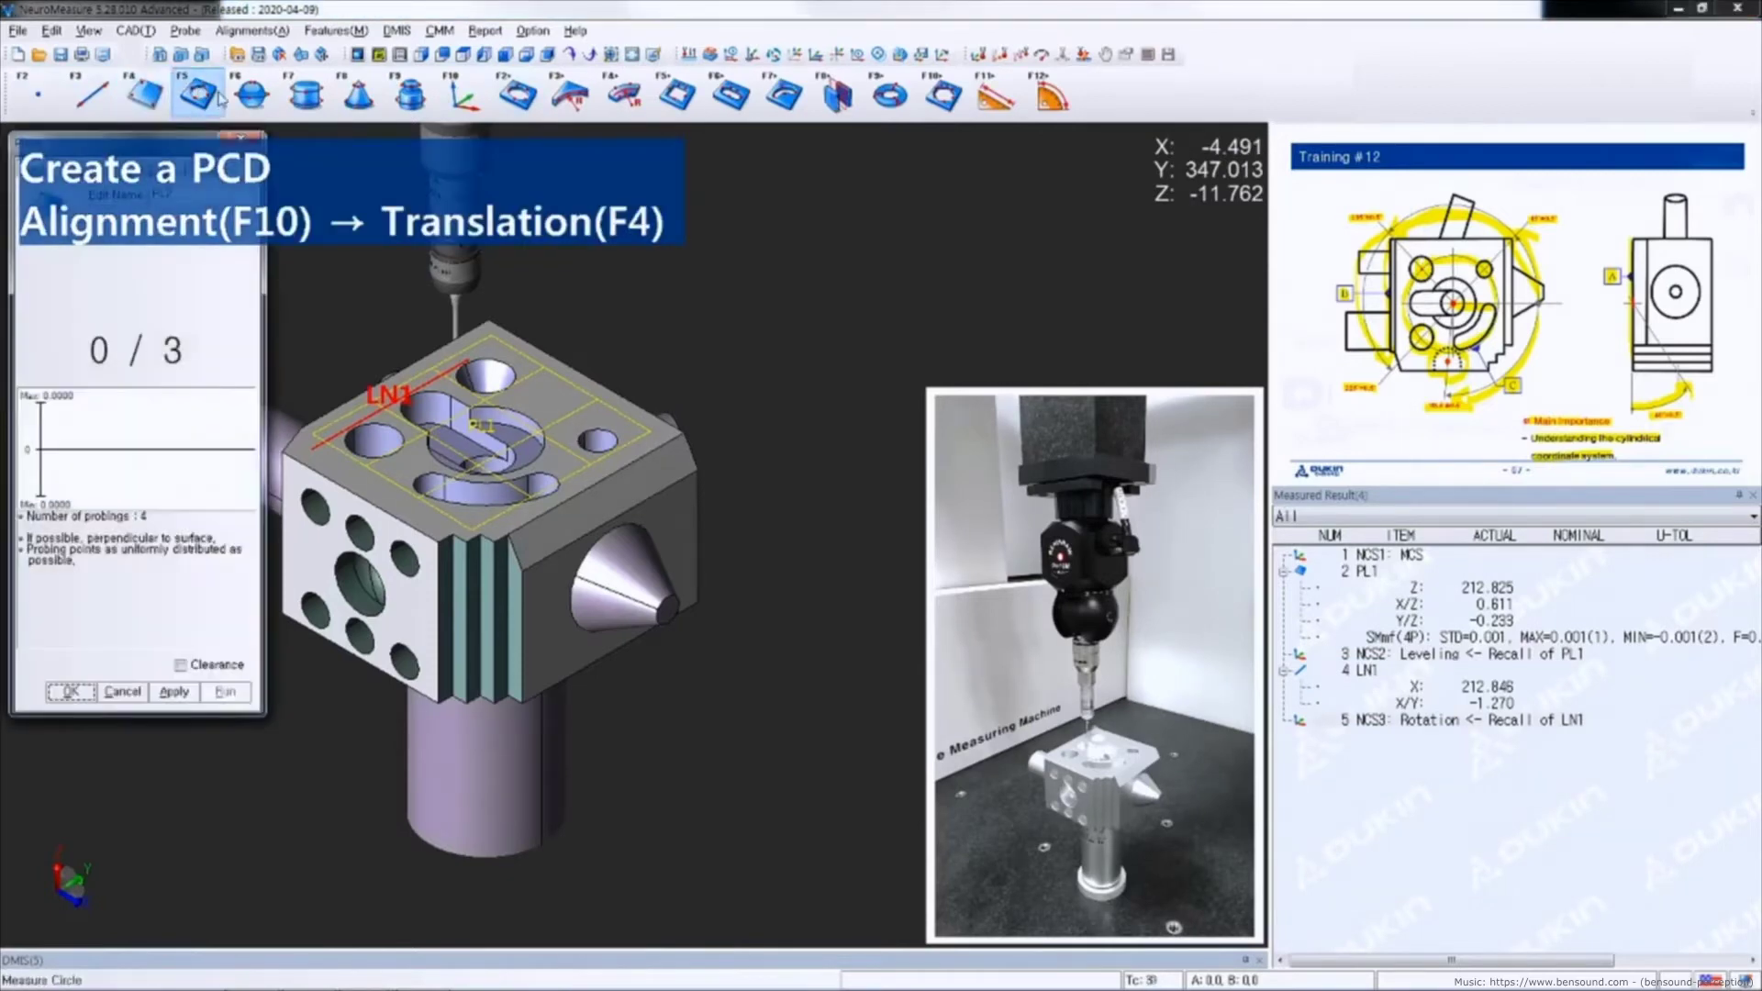
left_click(213, 110)
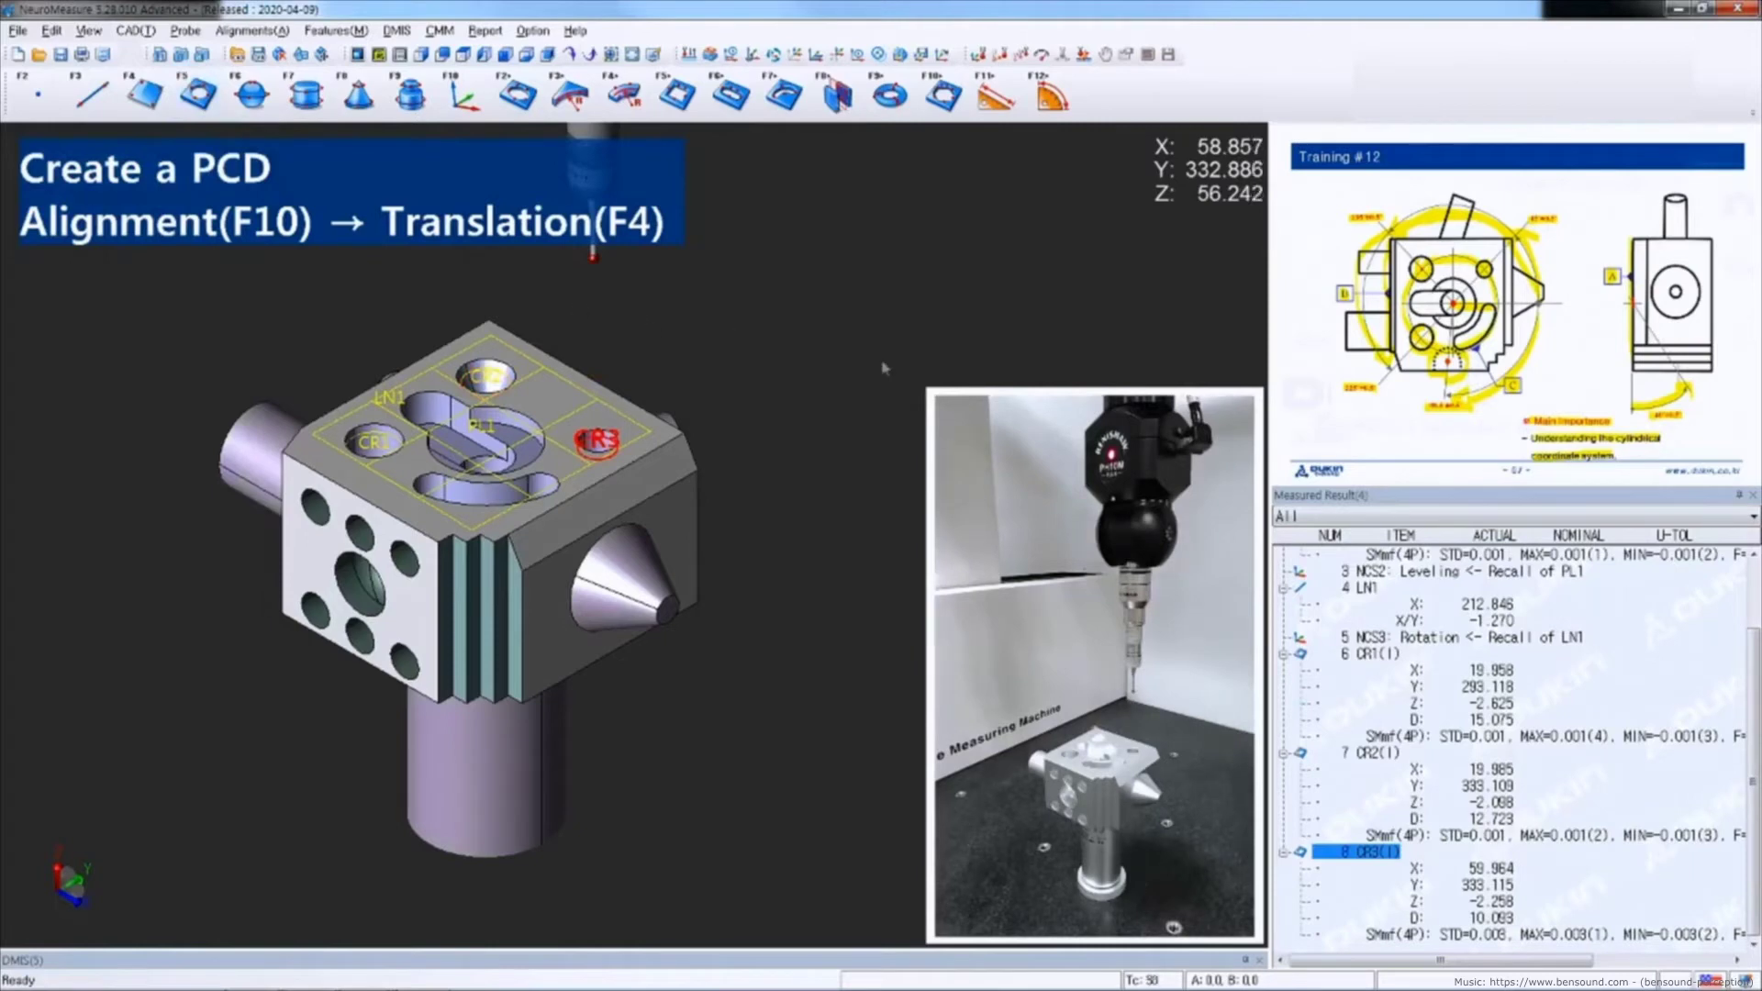
left_click(1370, 654)
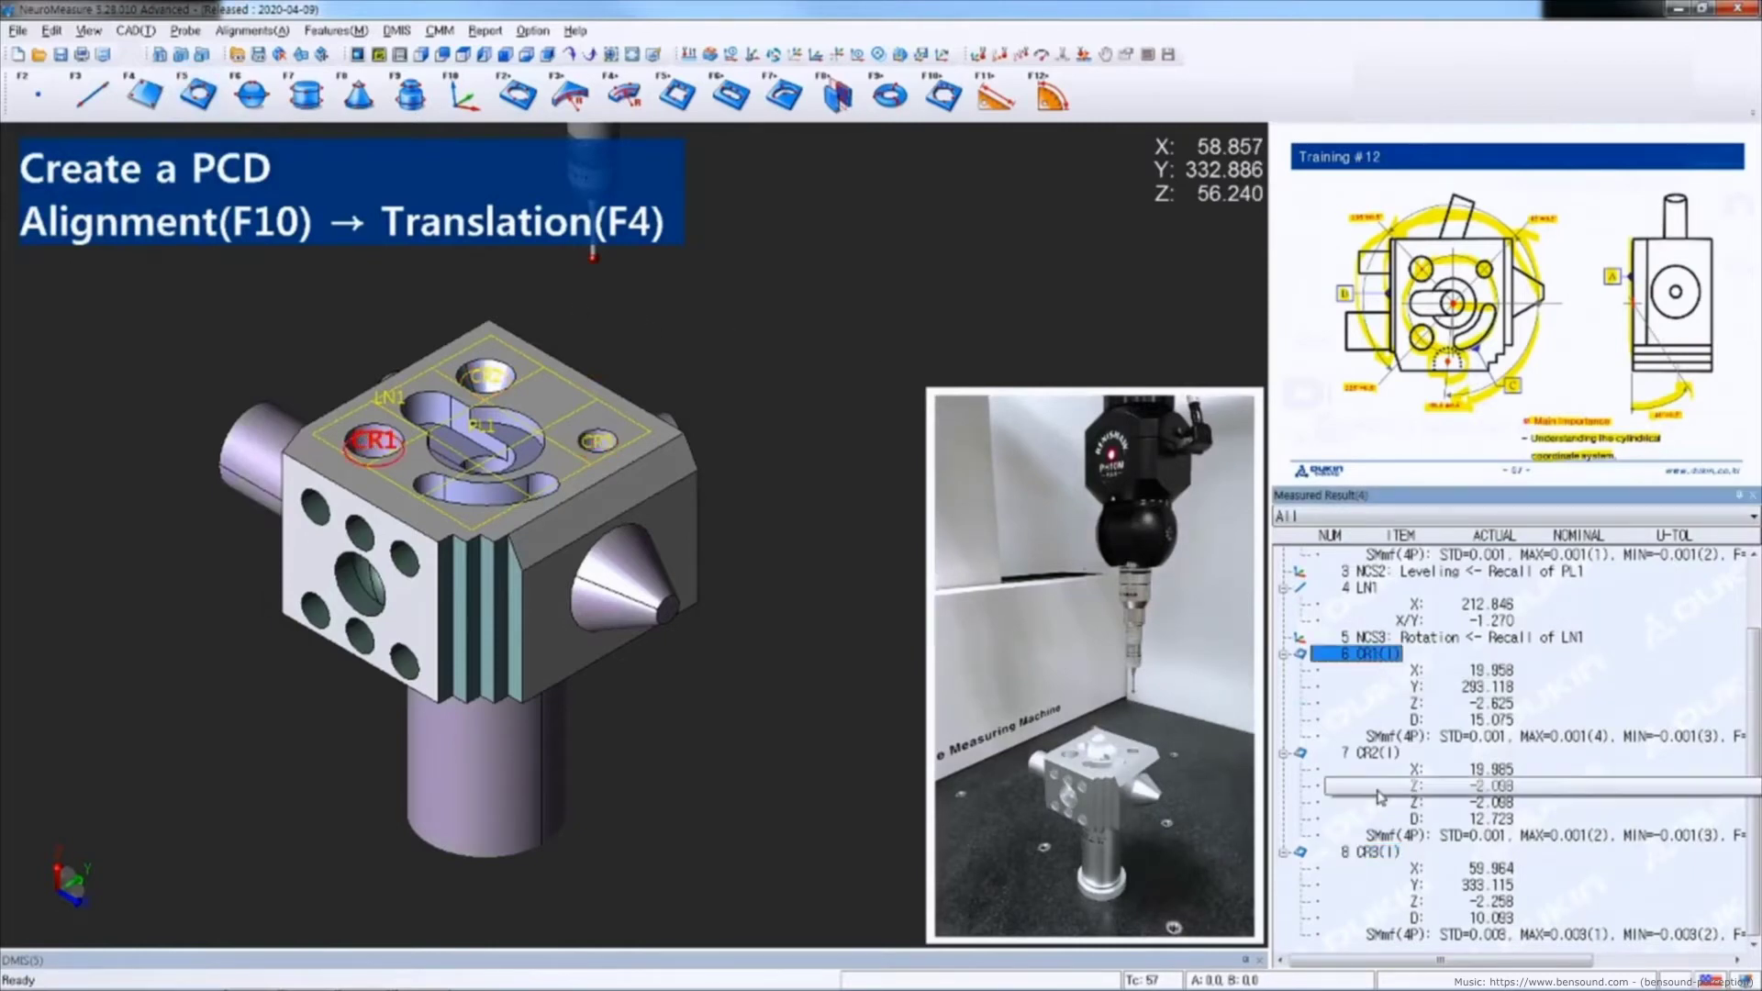
left_click(1370, 752, "ctrl")
left_click(1370, 851, "ctrl")
Build PCD circle CR4 (D 56.571) from them and translate the X,Y origin to its centre
left_click(197, 94)
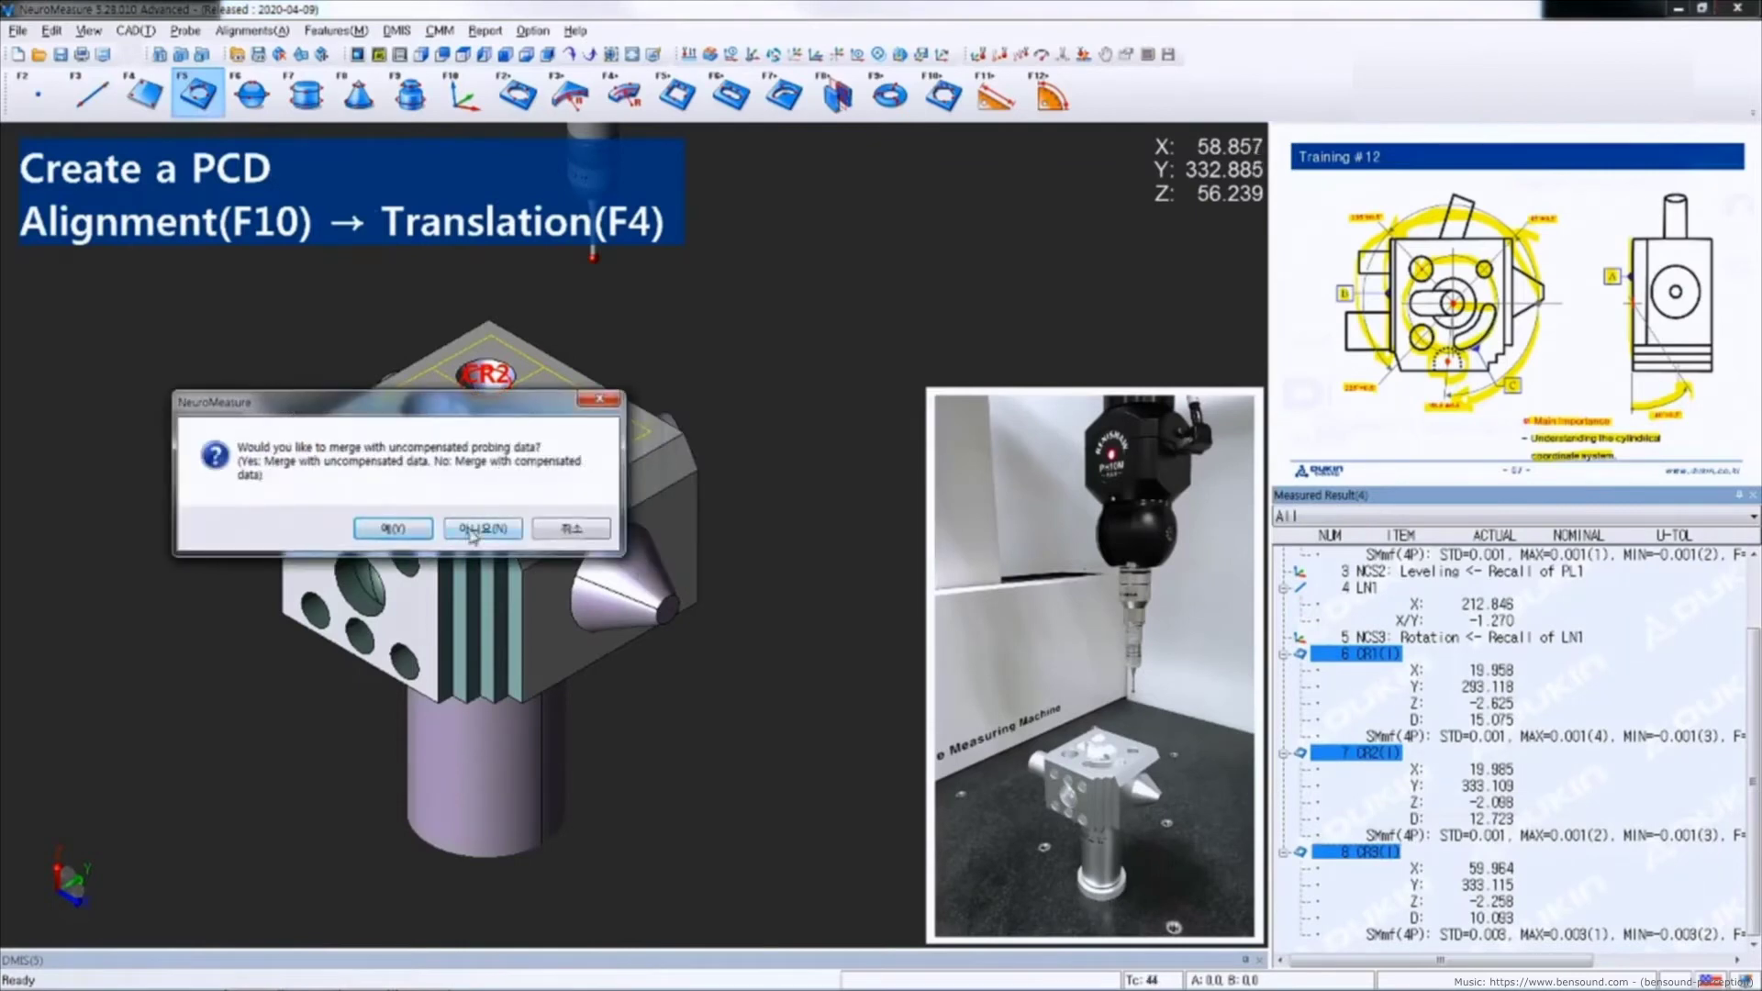
left_click(470, 530)
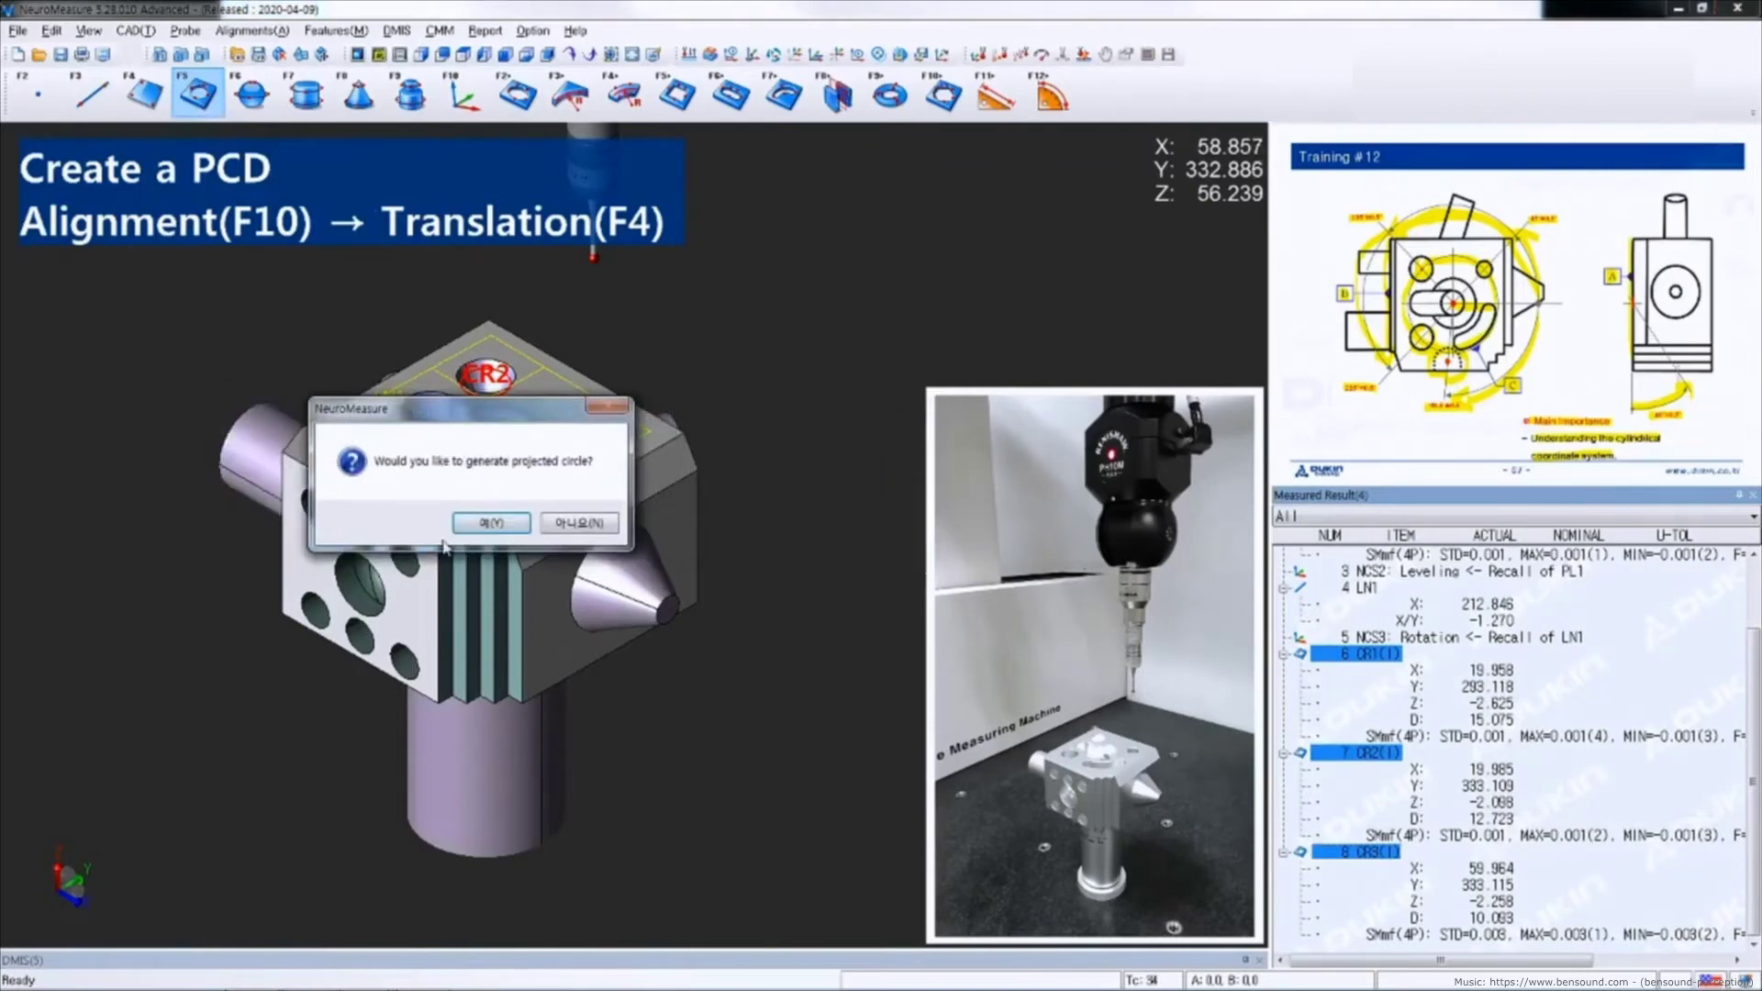
left_click(489, 523)
key("Return")
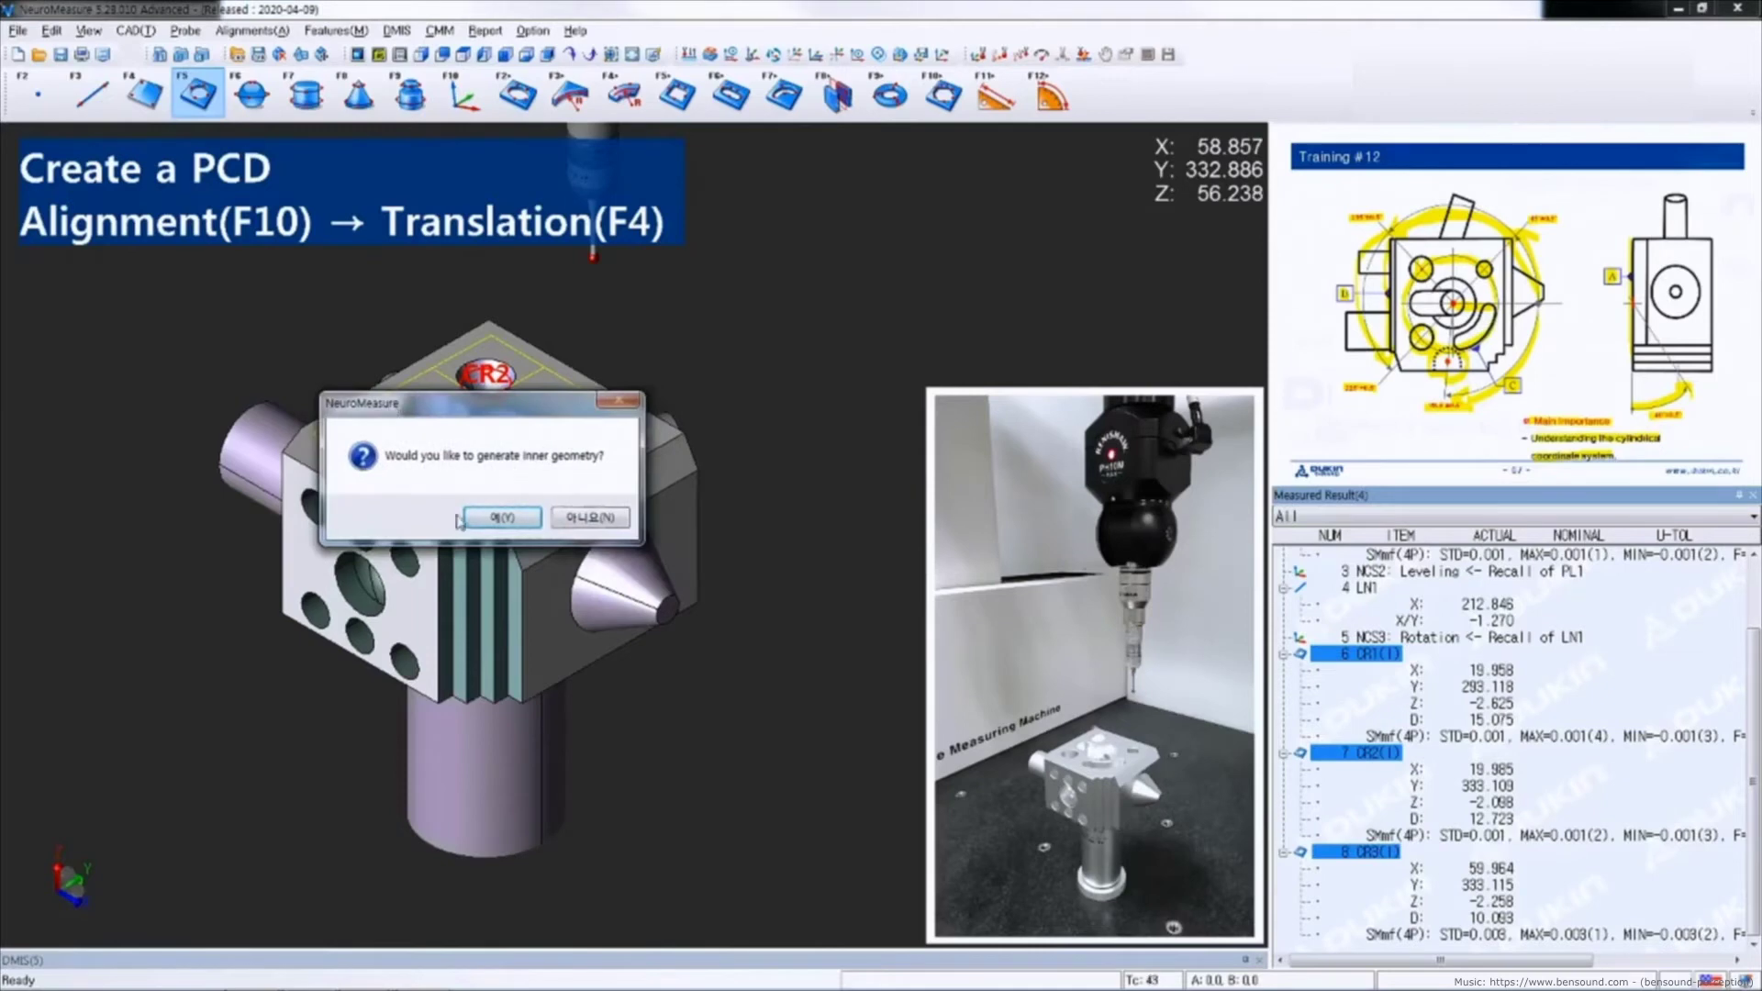
left_click(494, 520)
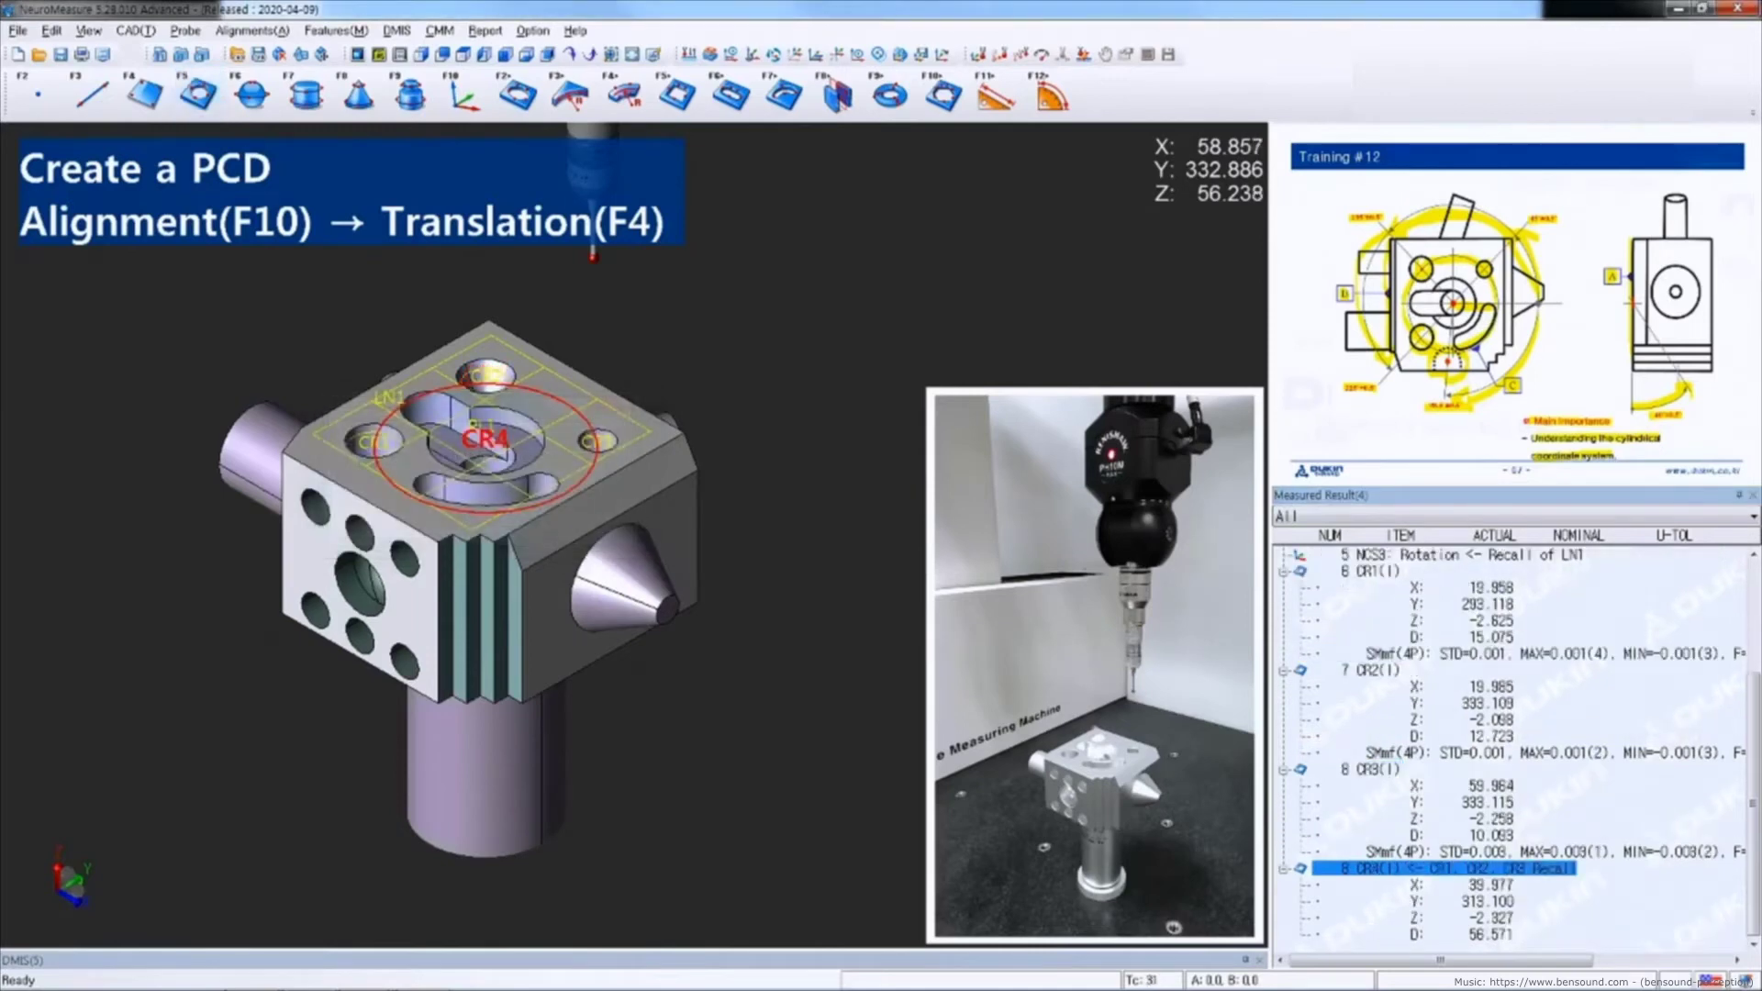
left_click(462, 103)
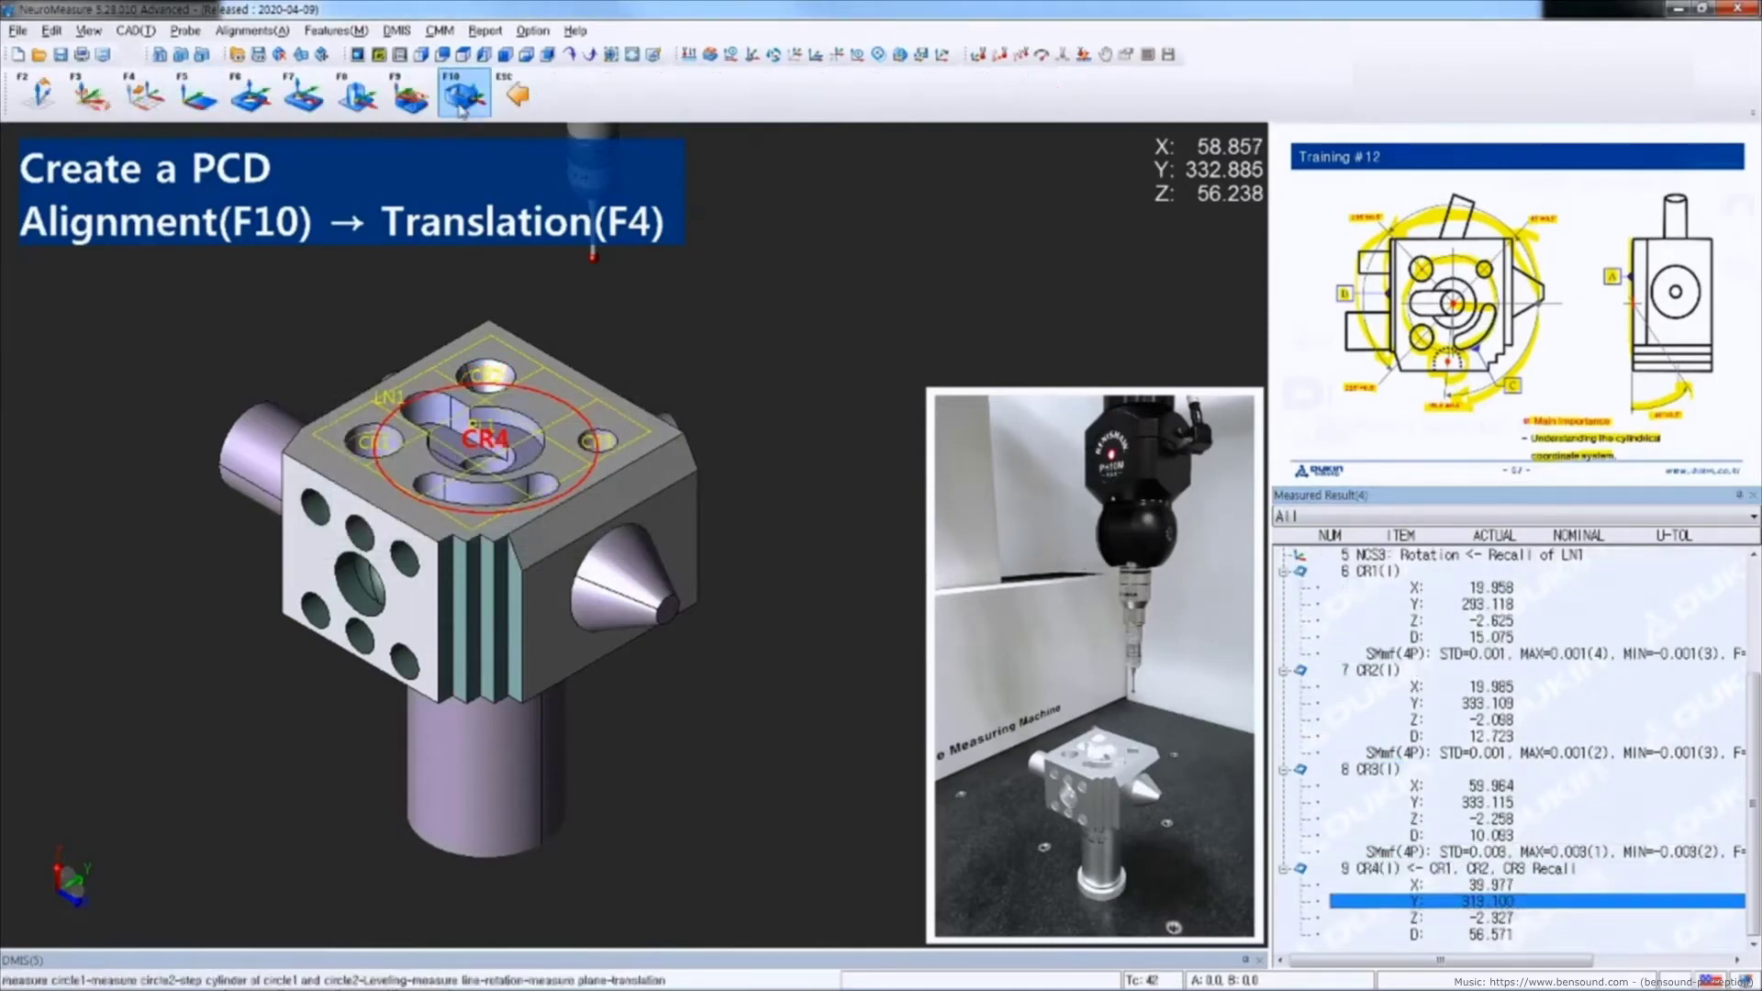
left_click(147, 99)
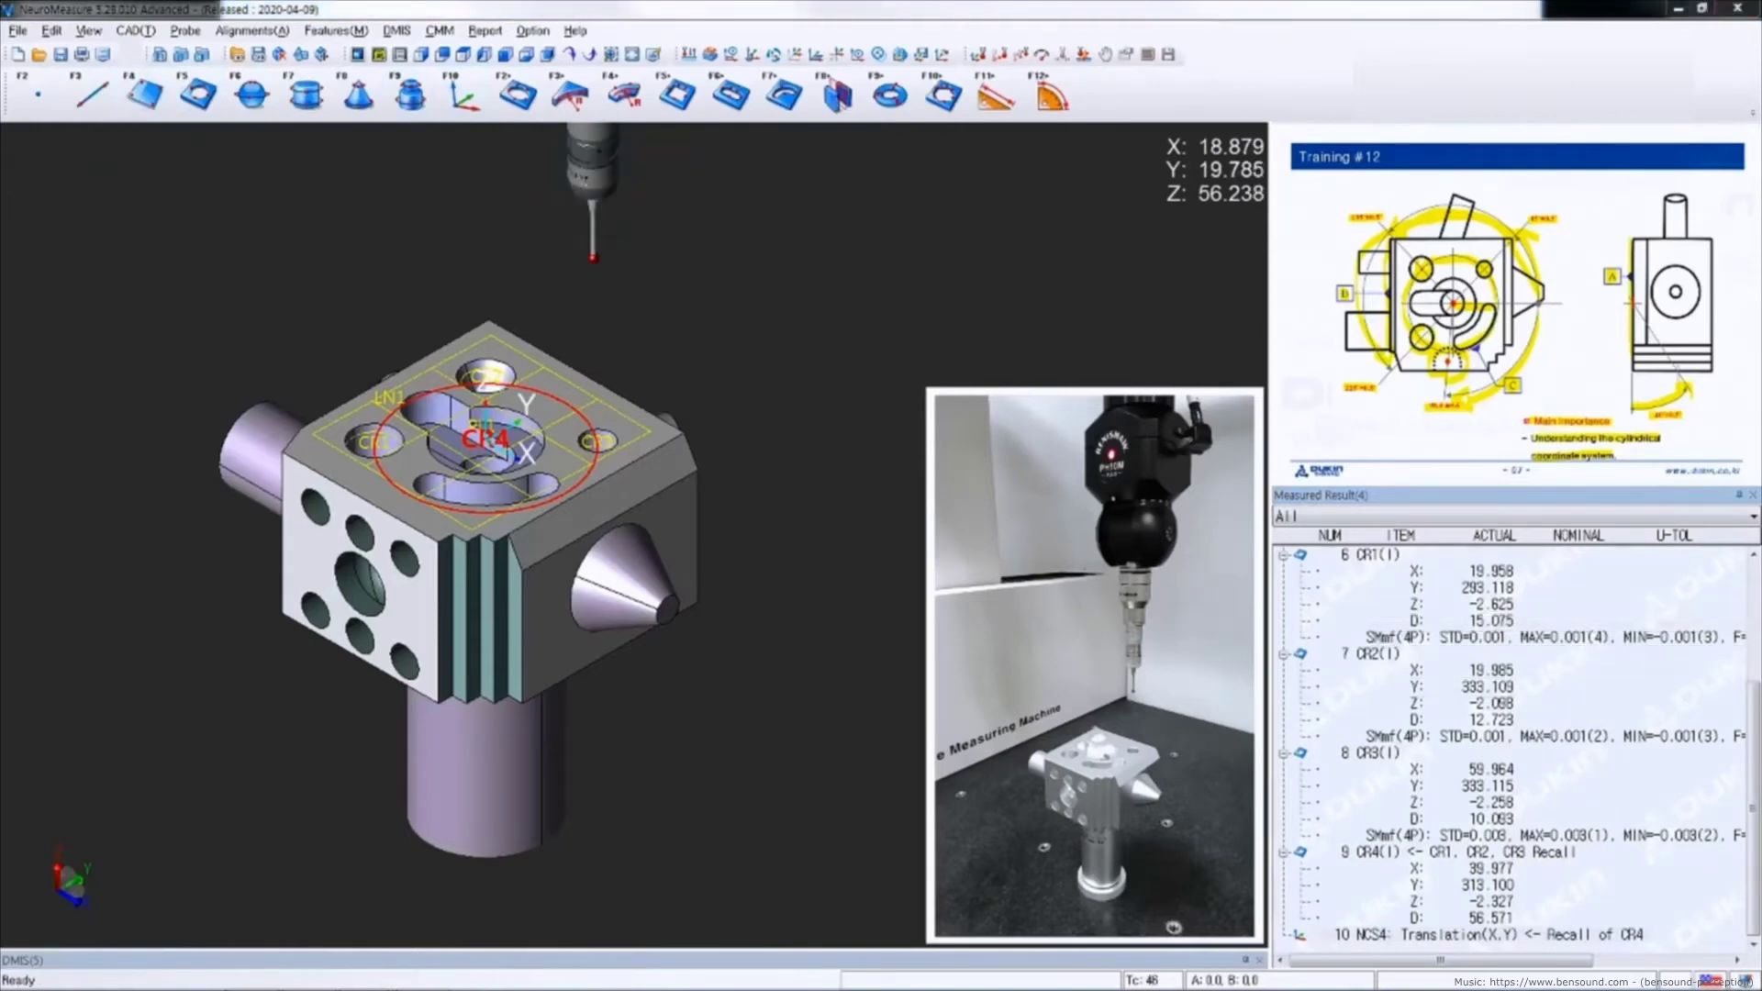
Collapse the results list to one row per feature with Hide All Items
left_click(1377, 851)
scroll(1377, 845, "up", 2)
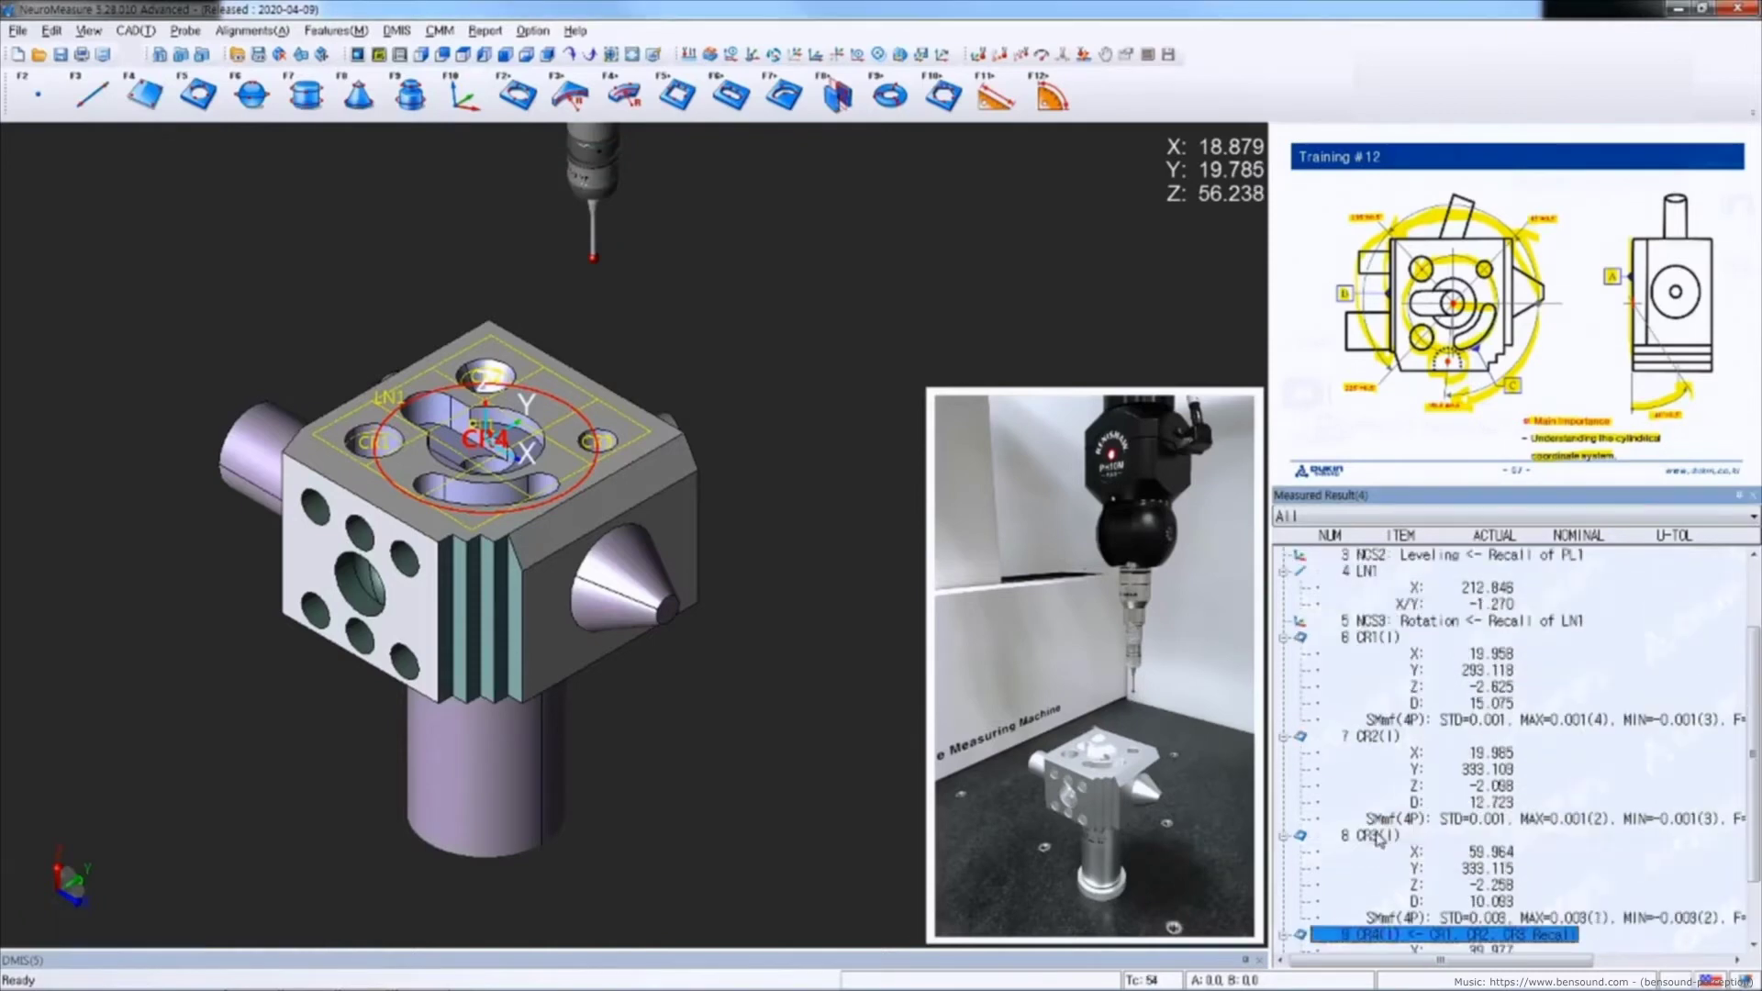
scroll(1377, 840, "up", 2)
left_click(1349, 571, "shift")
right_click(1361, 572)
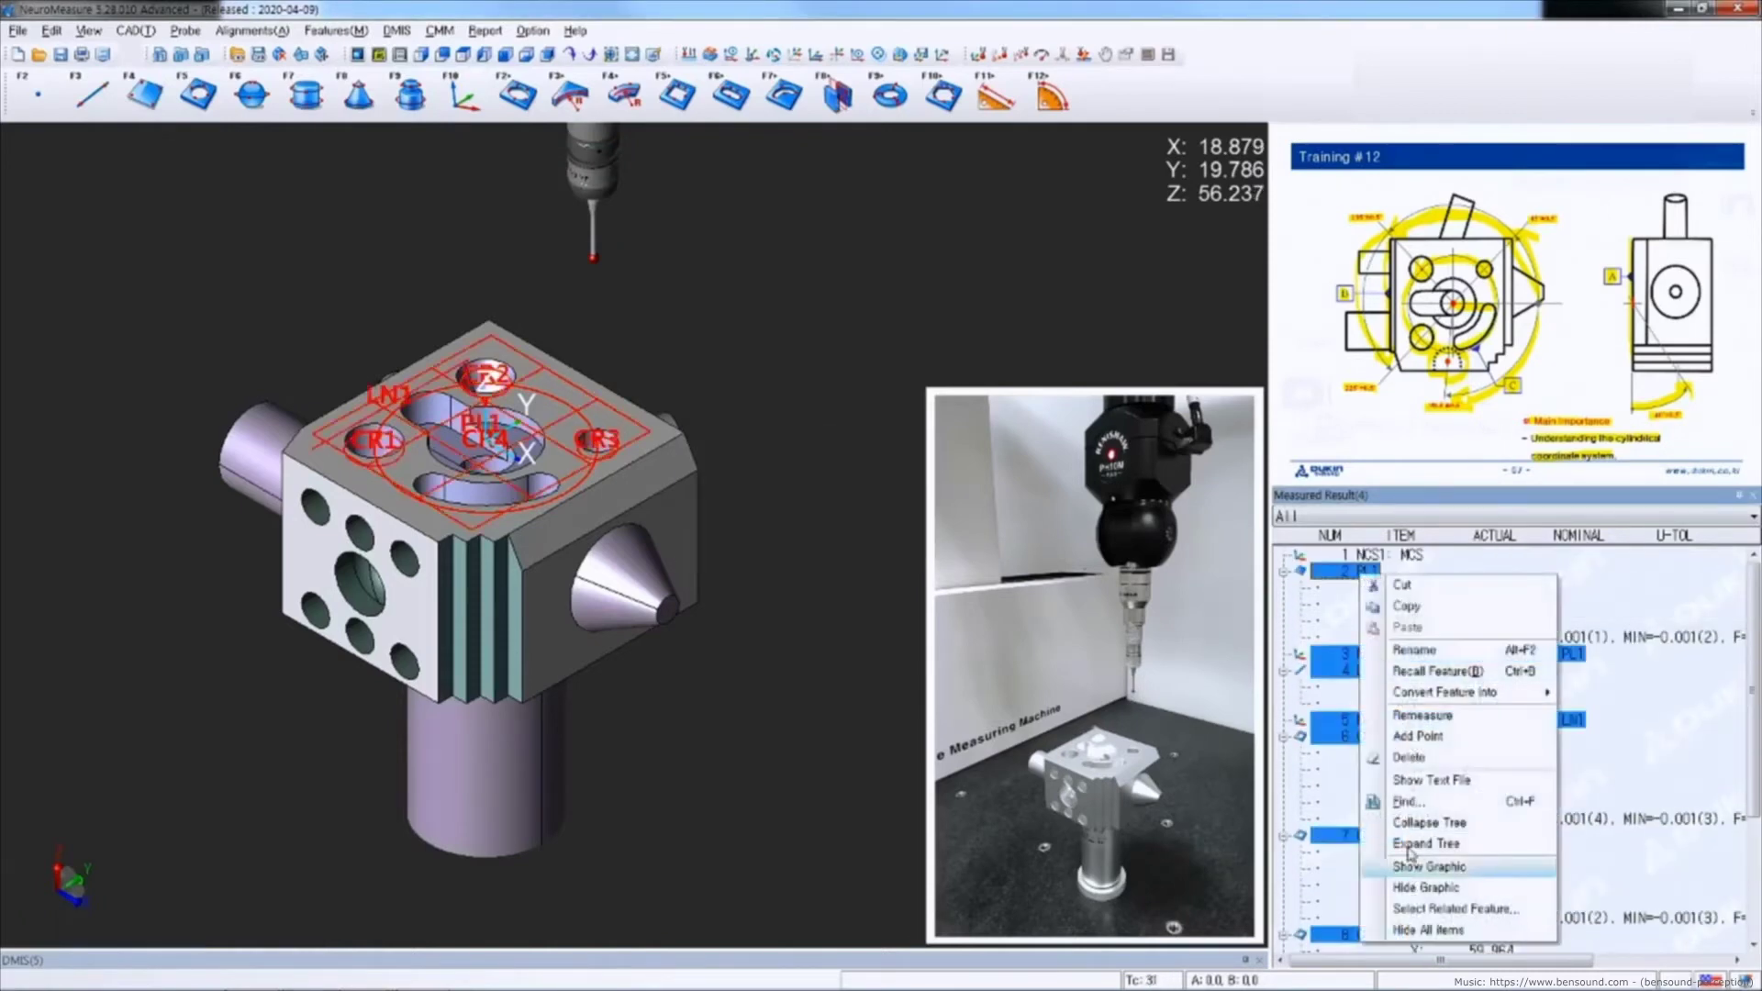
left_click(1432, 930)
left_click(1430, 705)
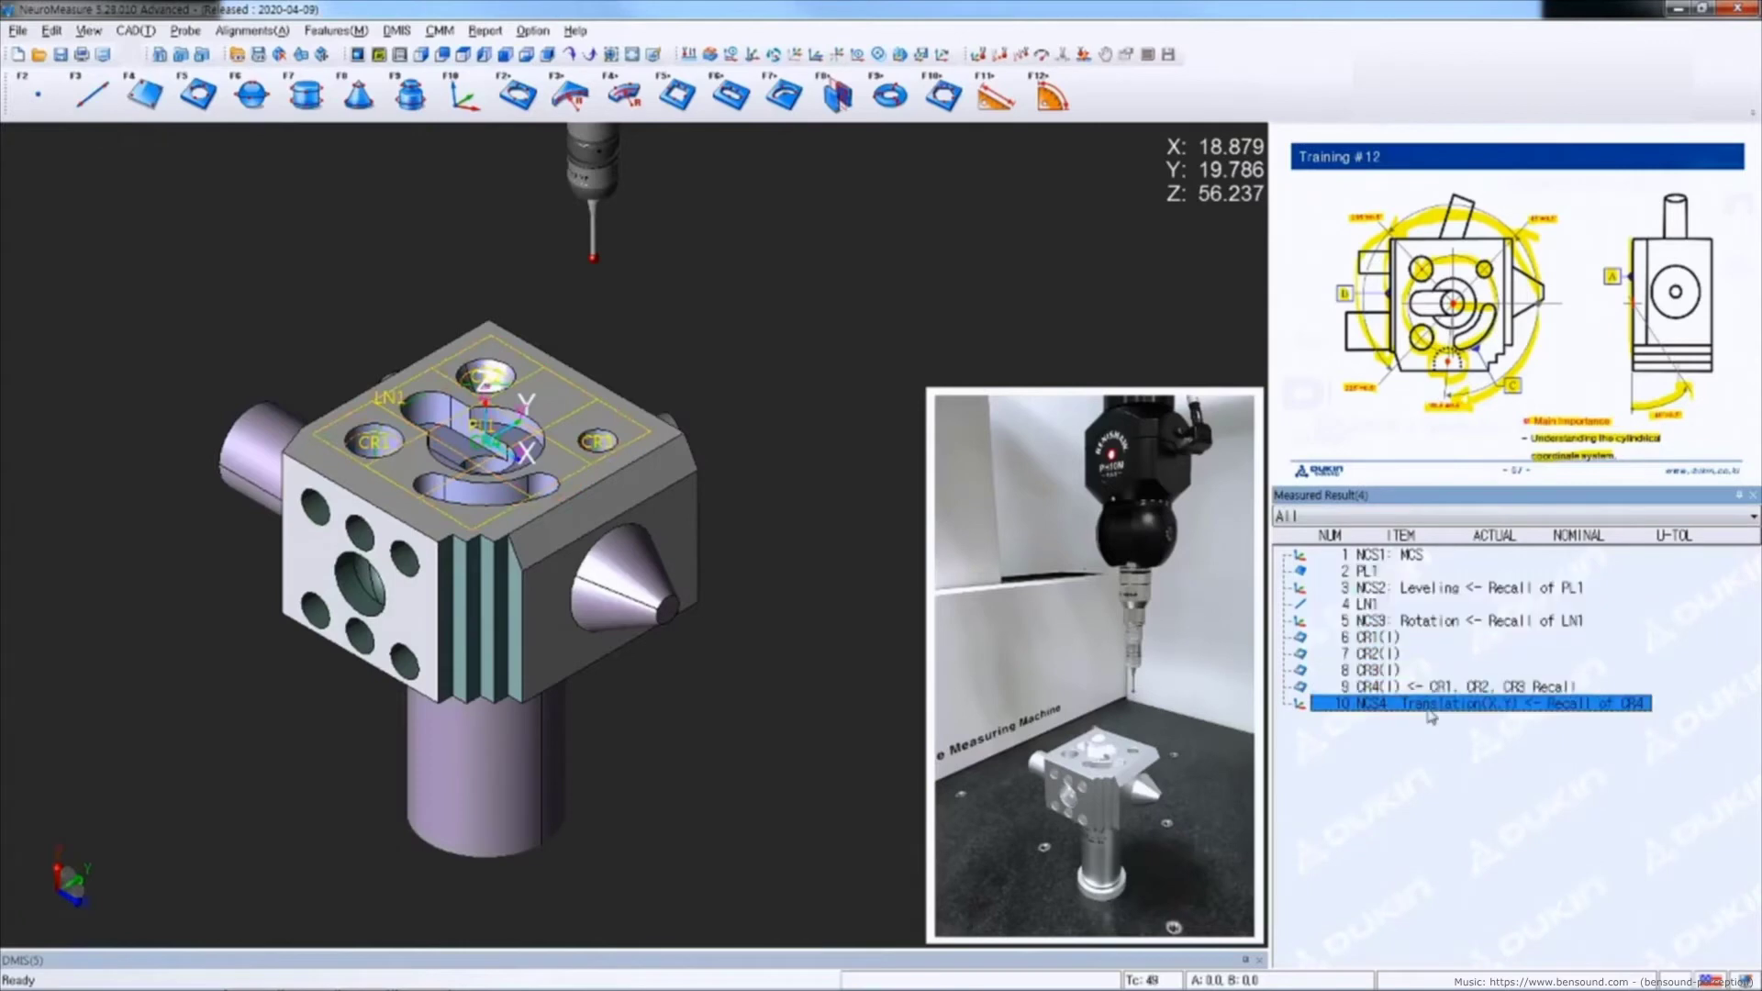
Recall circles CR1–CR3 as new circles CR5, CR6 and CR7, declining the keep prompt
left_click(1377, 637)
left_click(1377, 670, "shift")
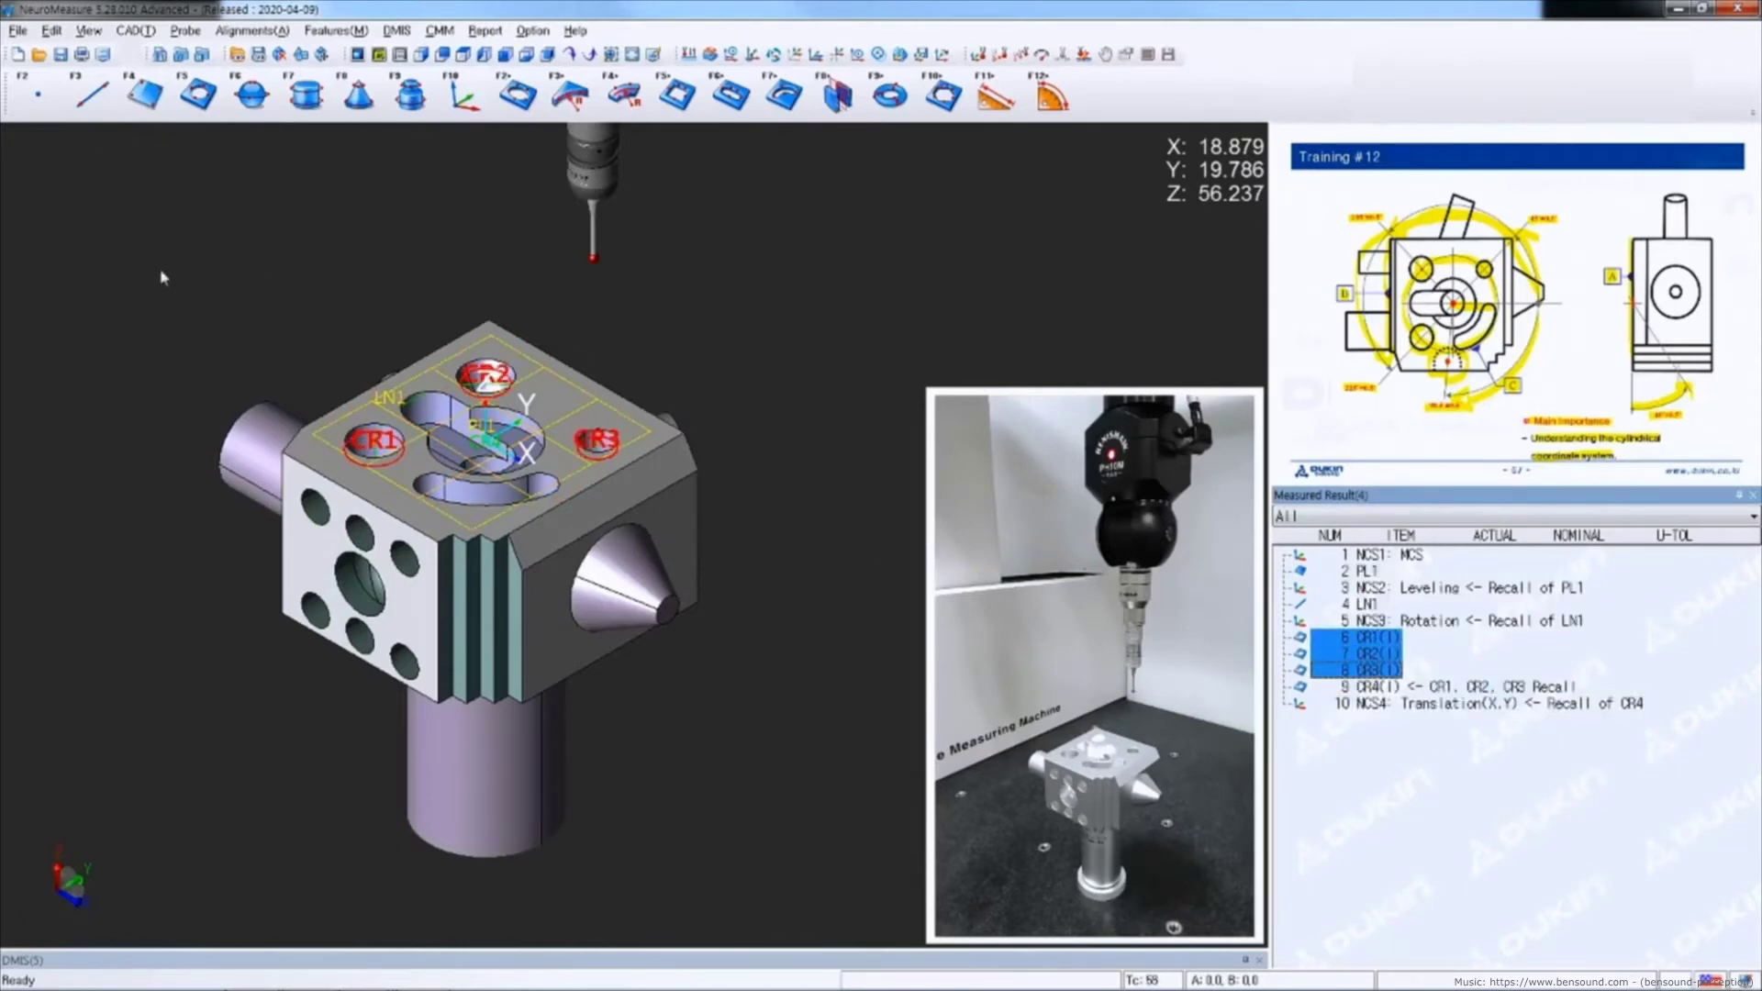
right_click(1384, 658)
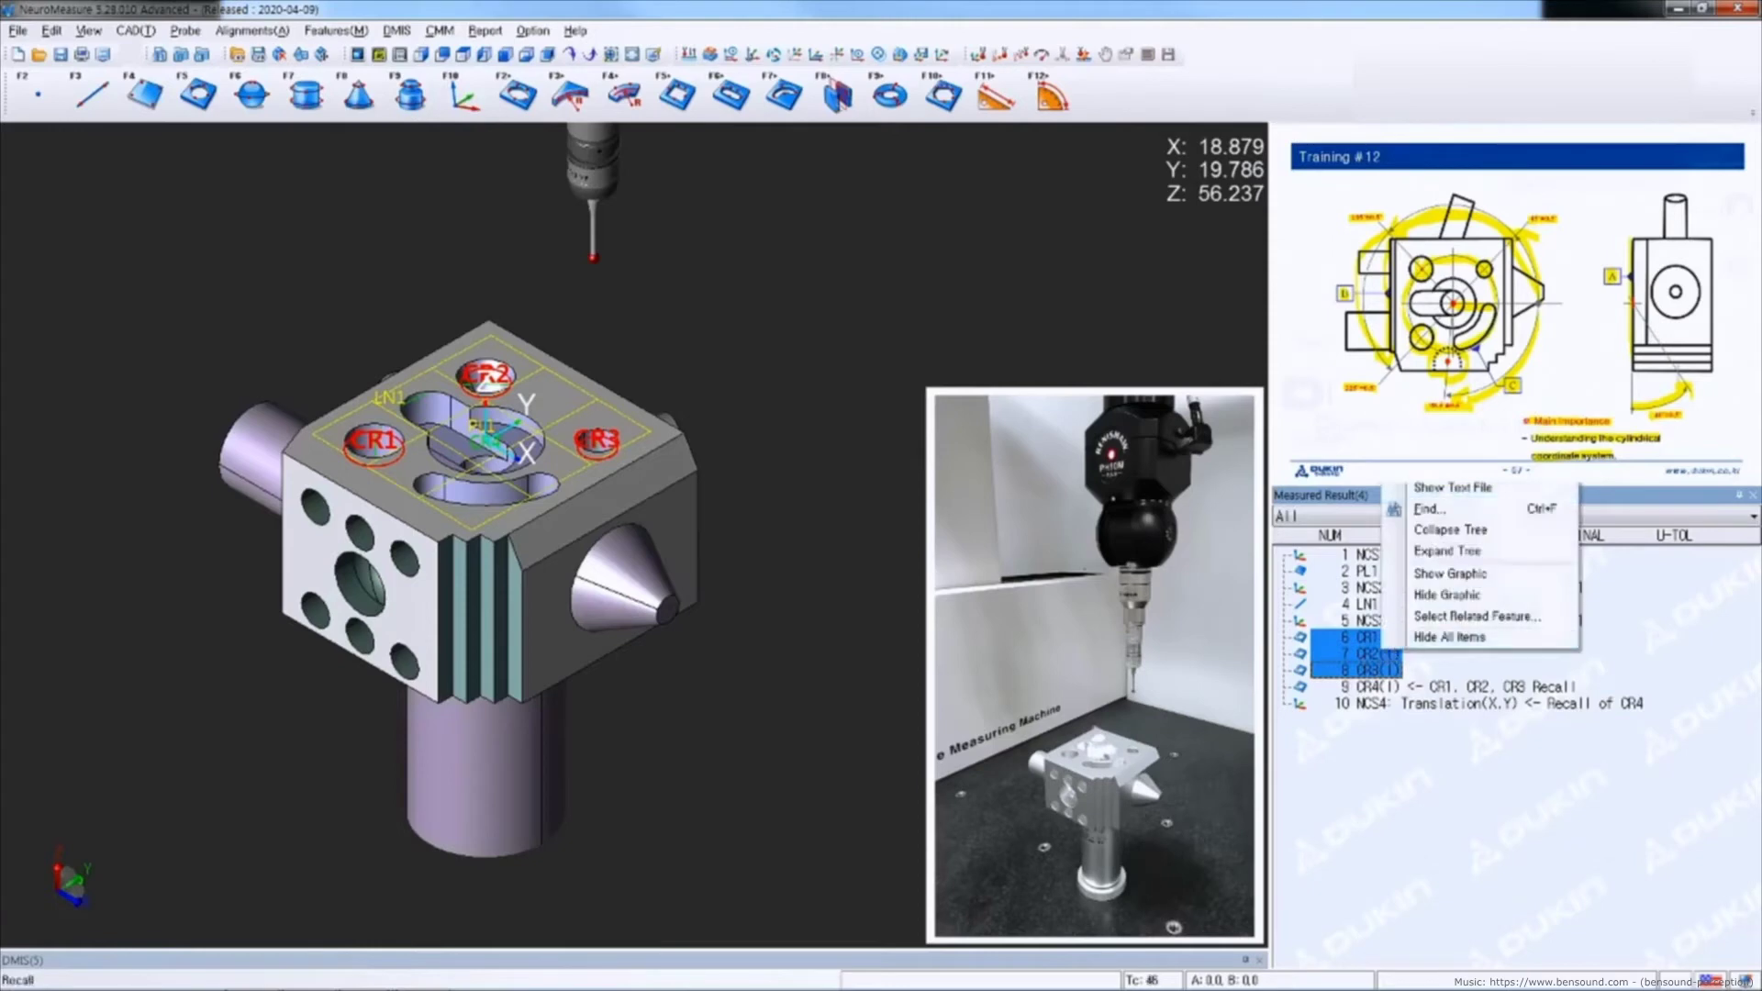
left_click(1359, 521)
left_click(894, 545)
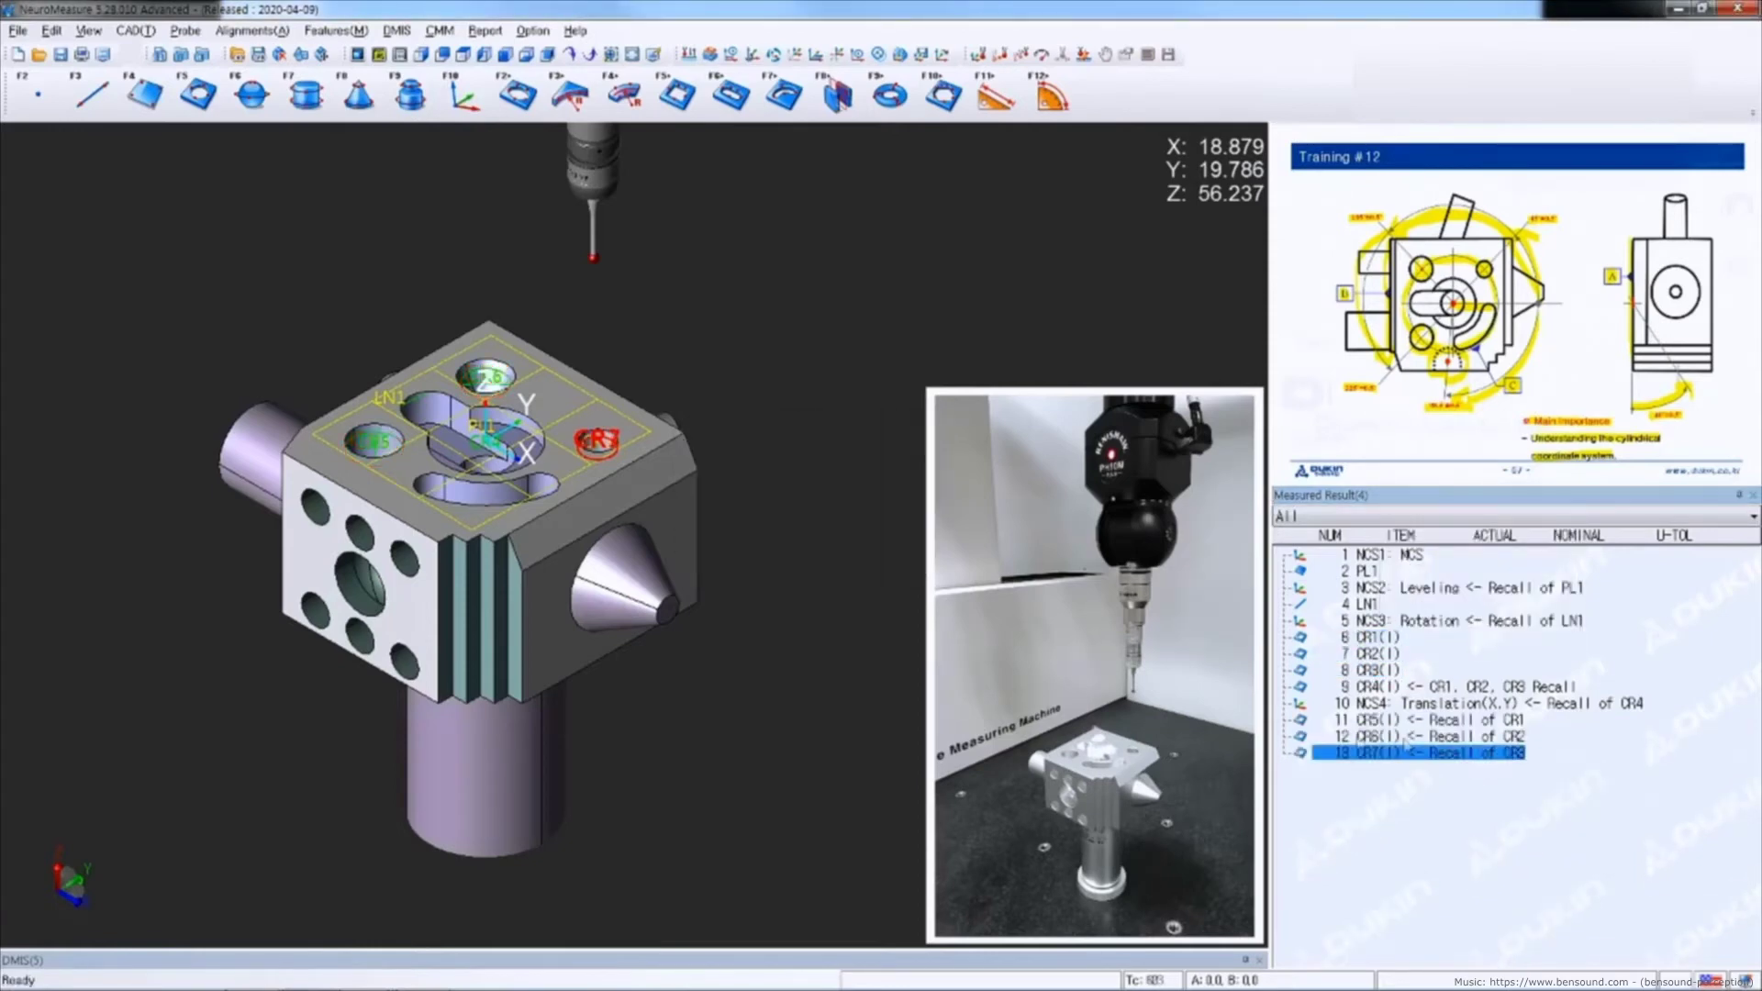
left_click(1416, 723)
double_click(1416, 730)
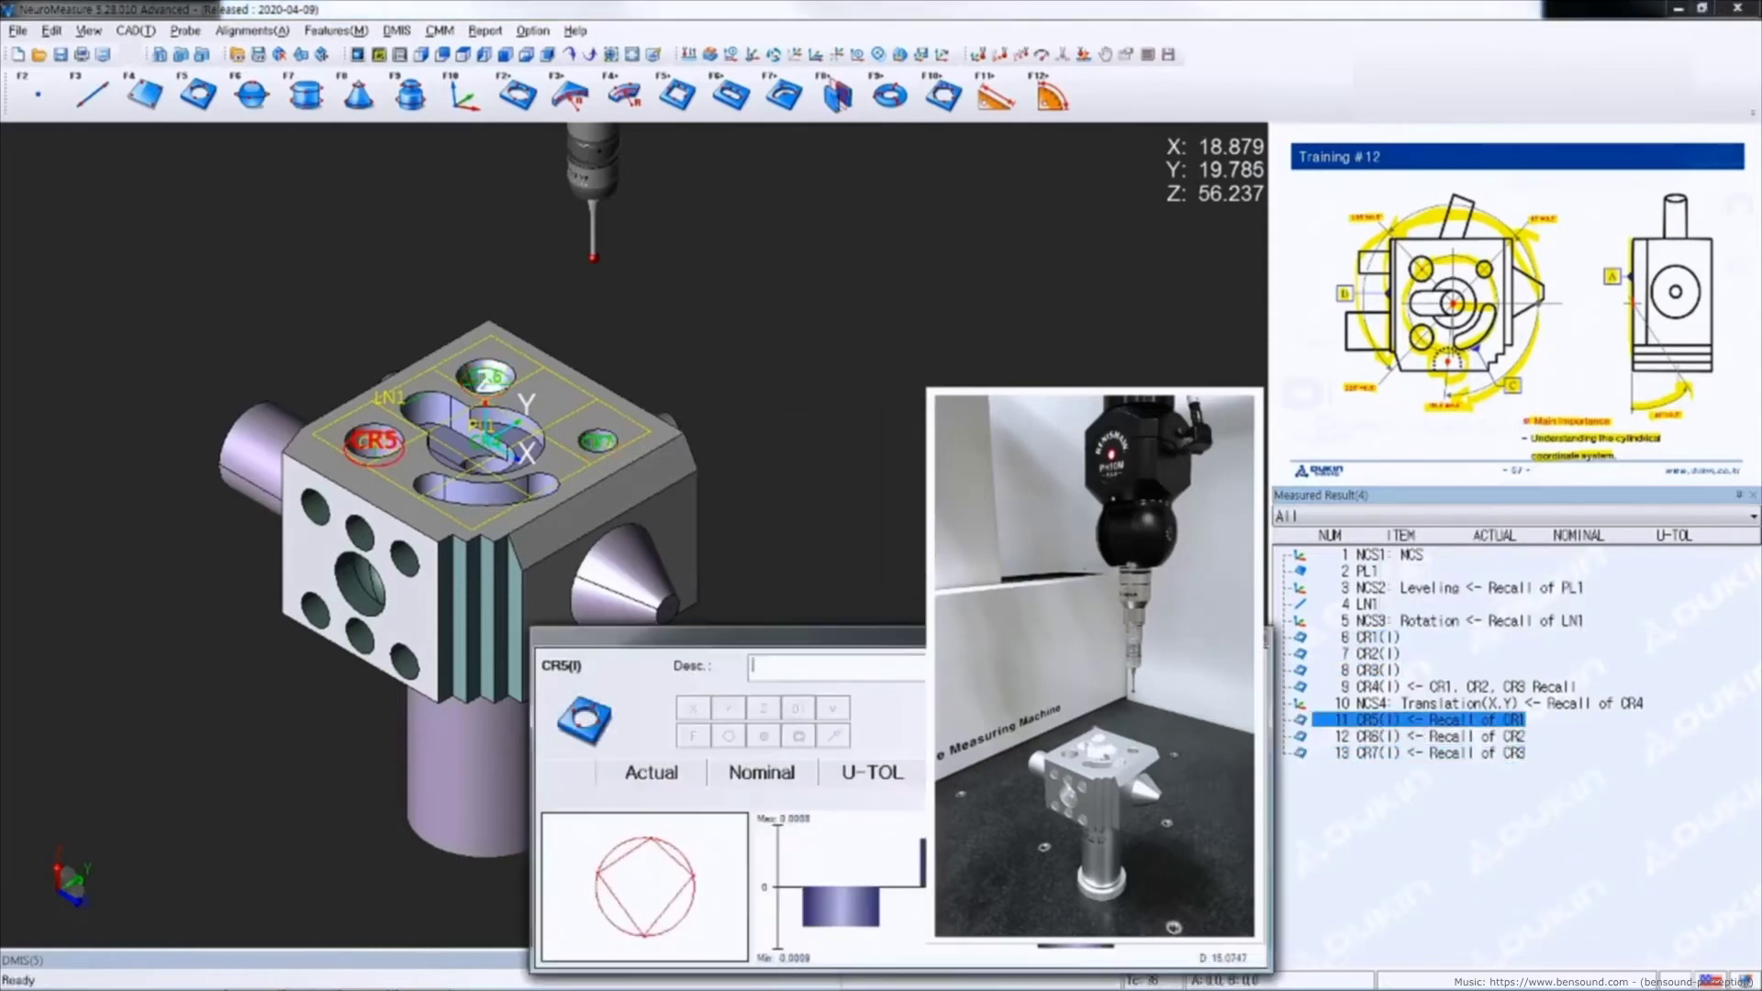
Switch CR5's output to polar and turn off Rxy and Hz, leaving Axy 224.947
left_click_drag(1049, 697, 648, 396)
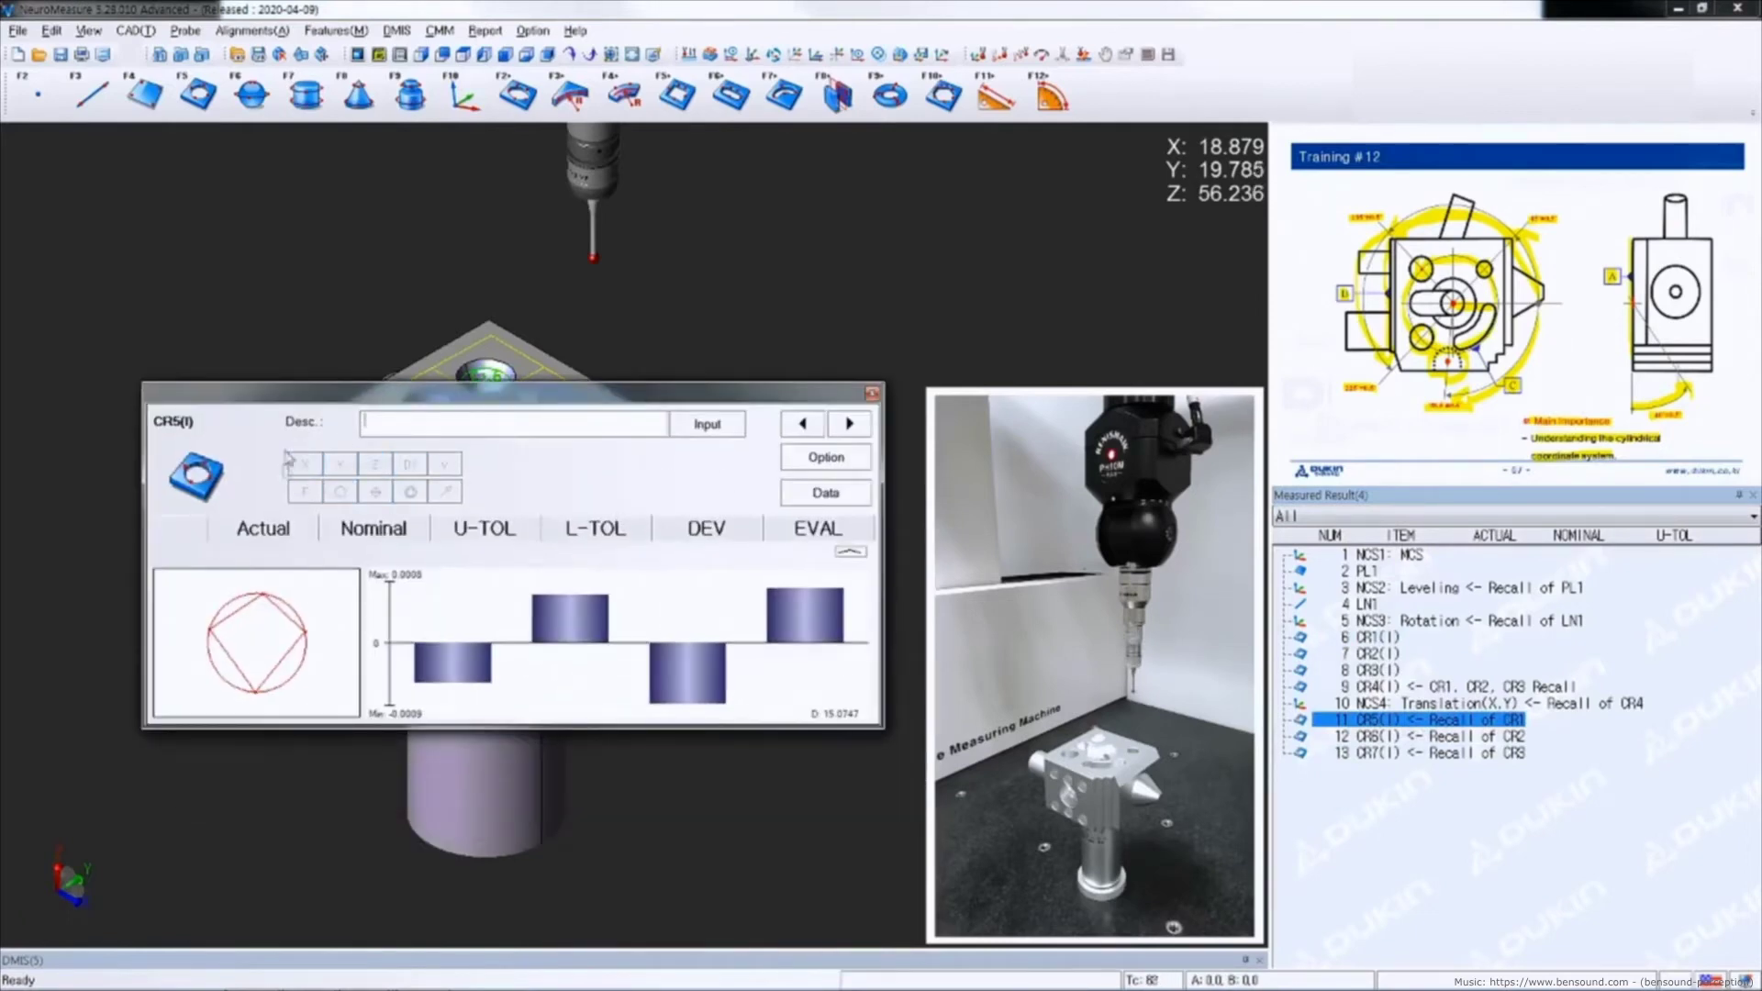
left_click(806, 467)
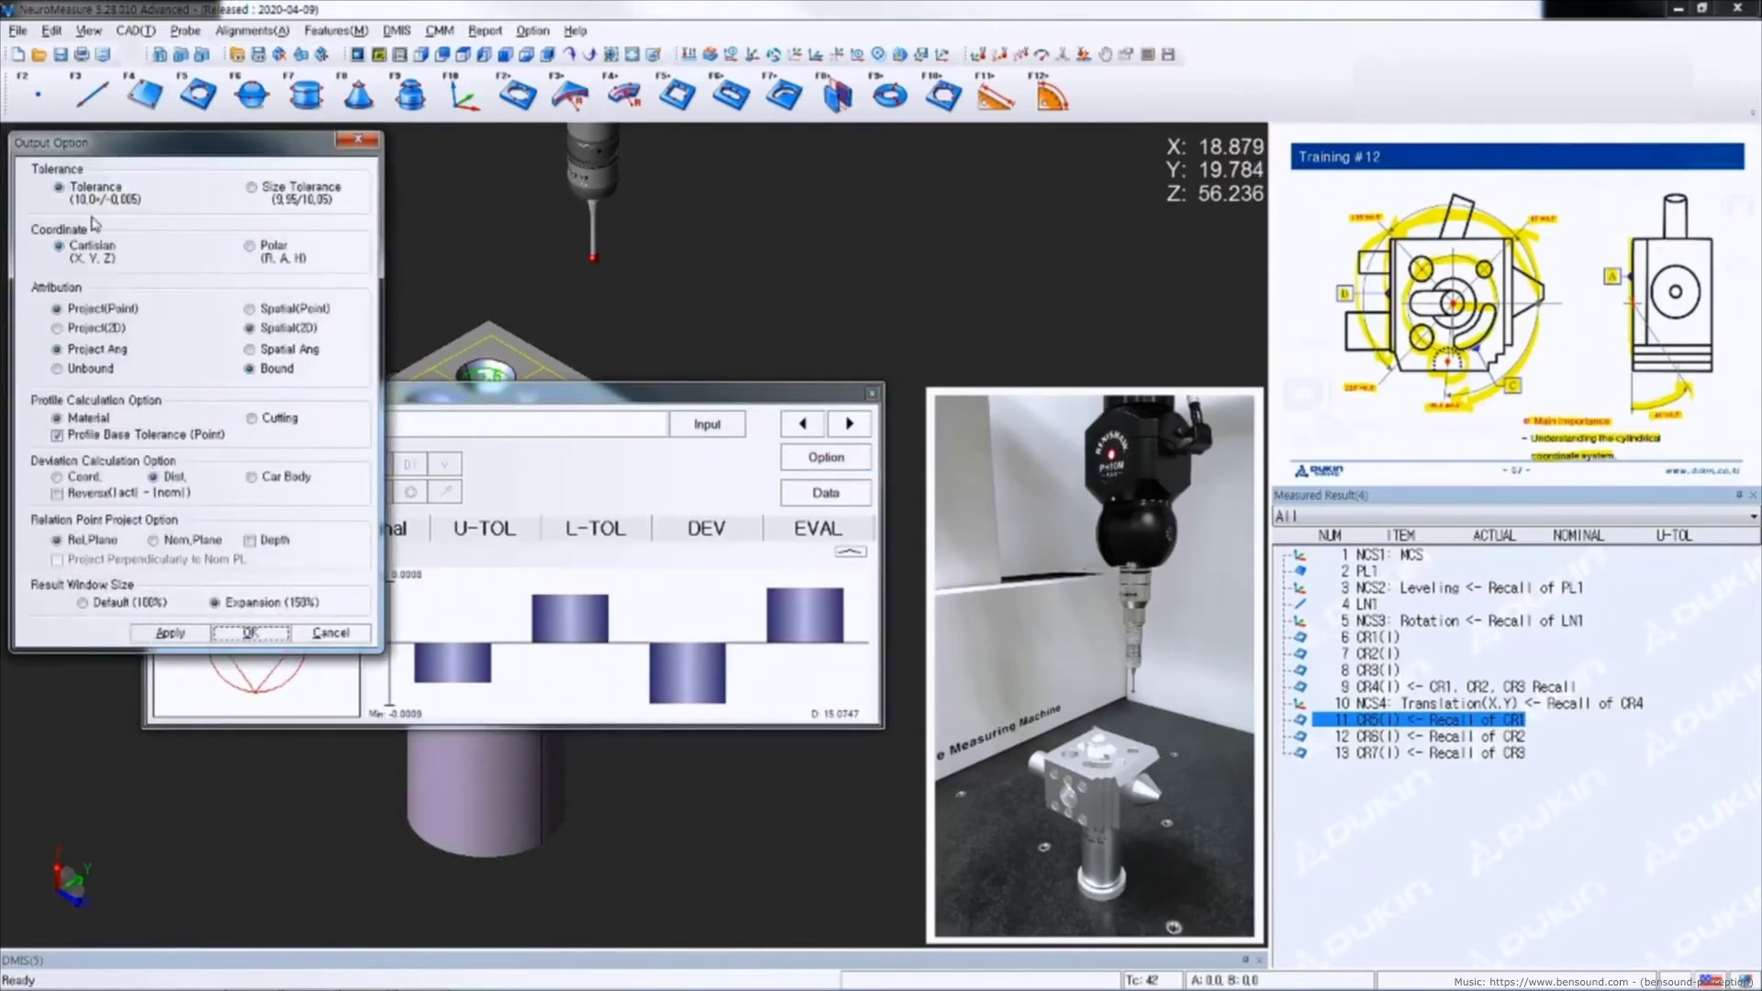
left_click(263, 248)
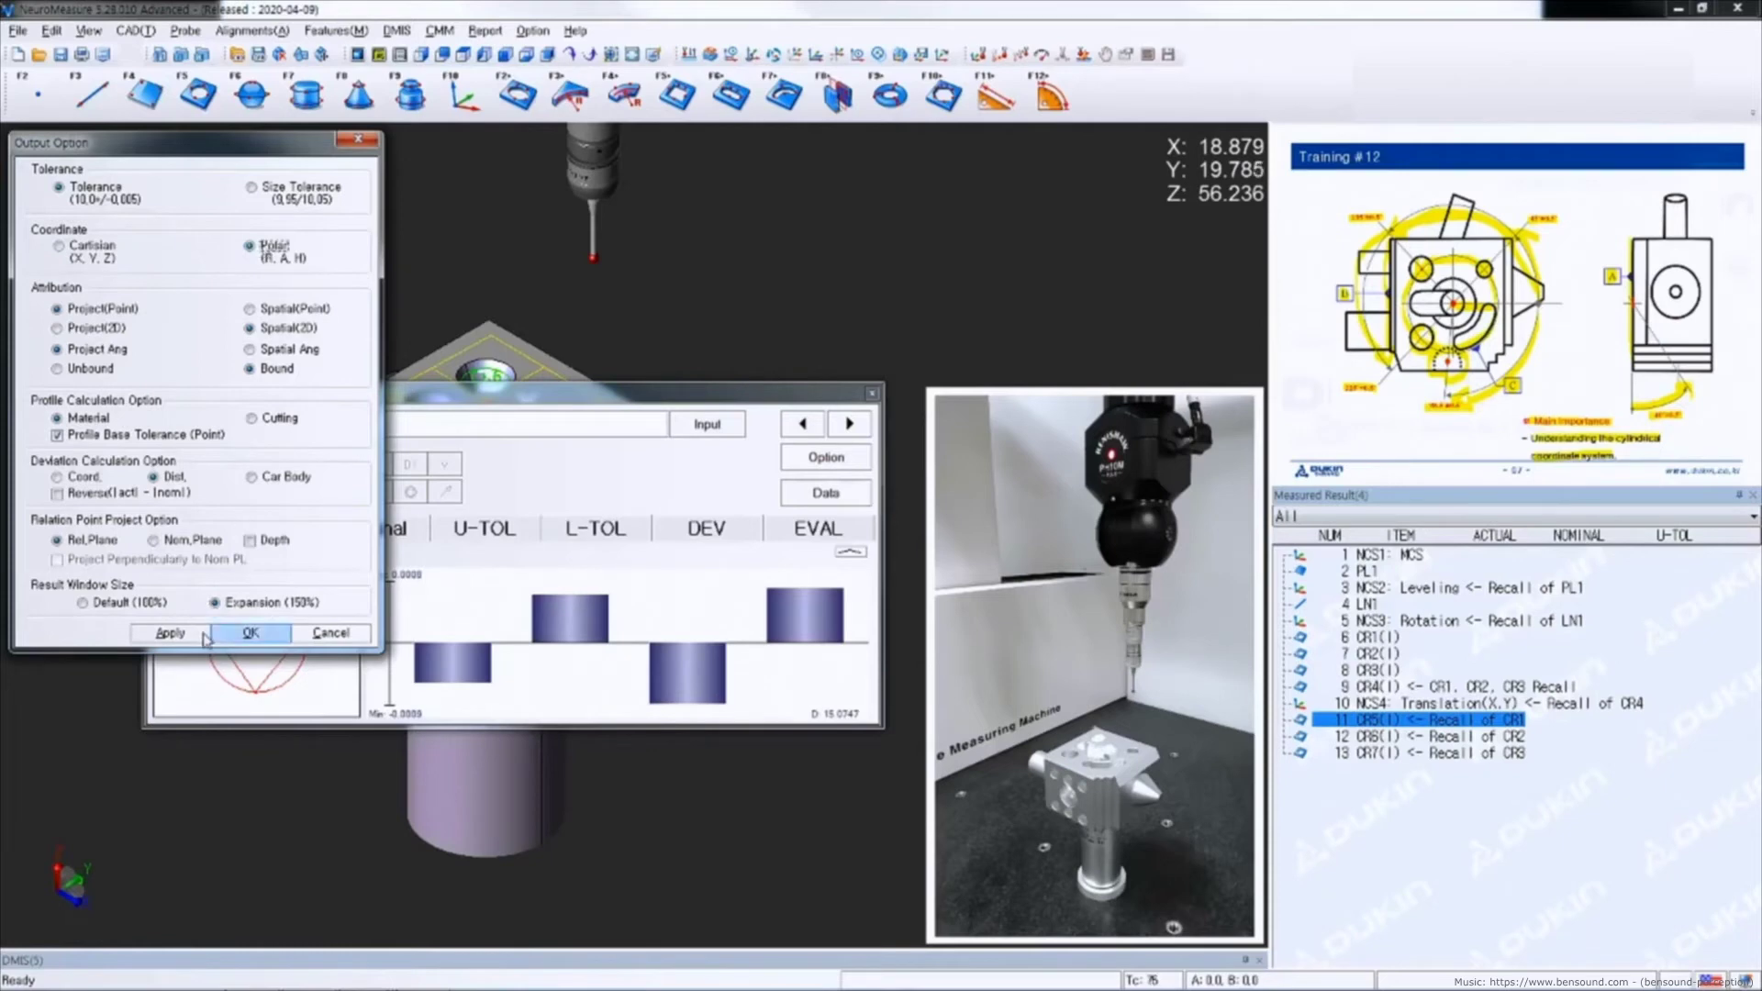
left_click(250, 633)
left_click_drag(561, 547, 247, 365)
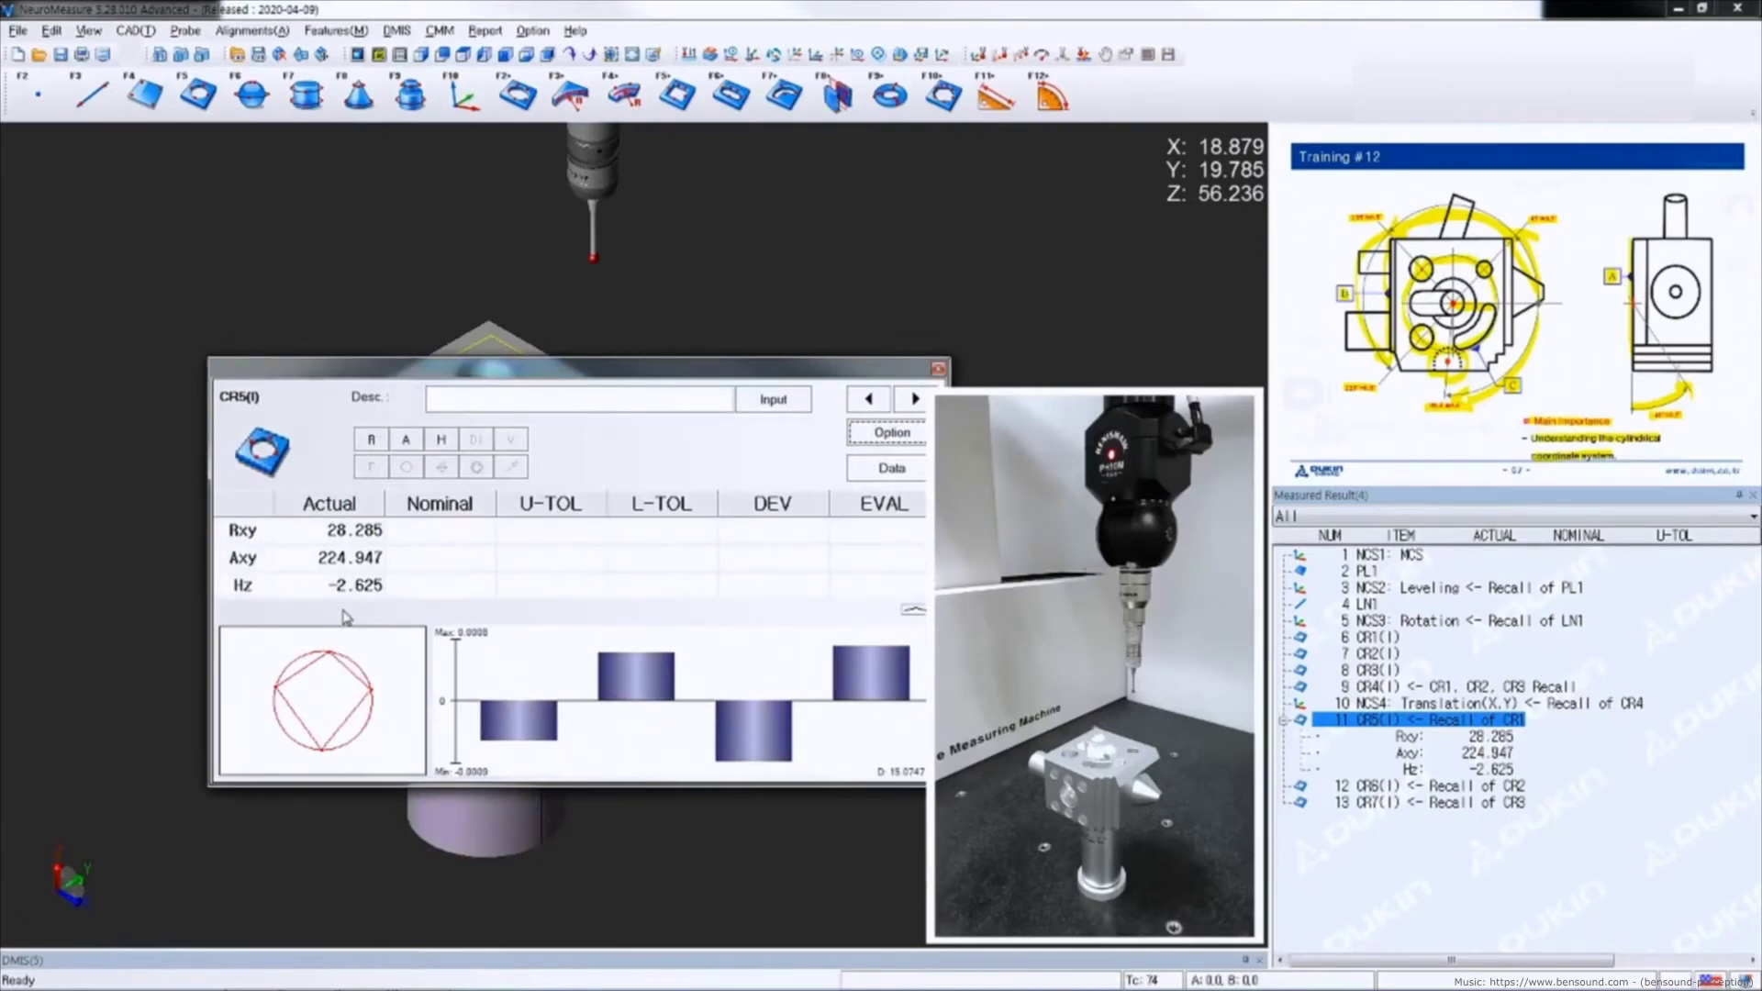
left_click(371, 440)
left_click(438, 443)
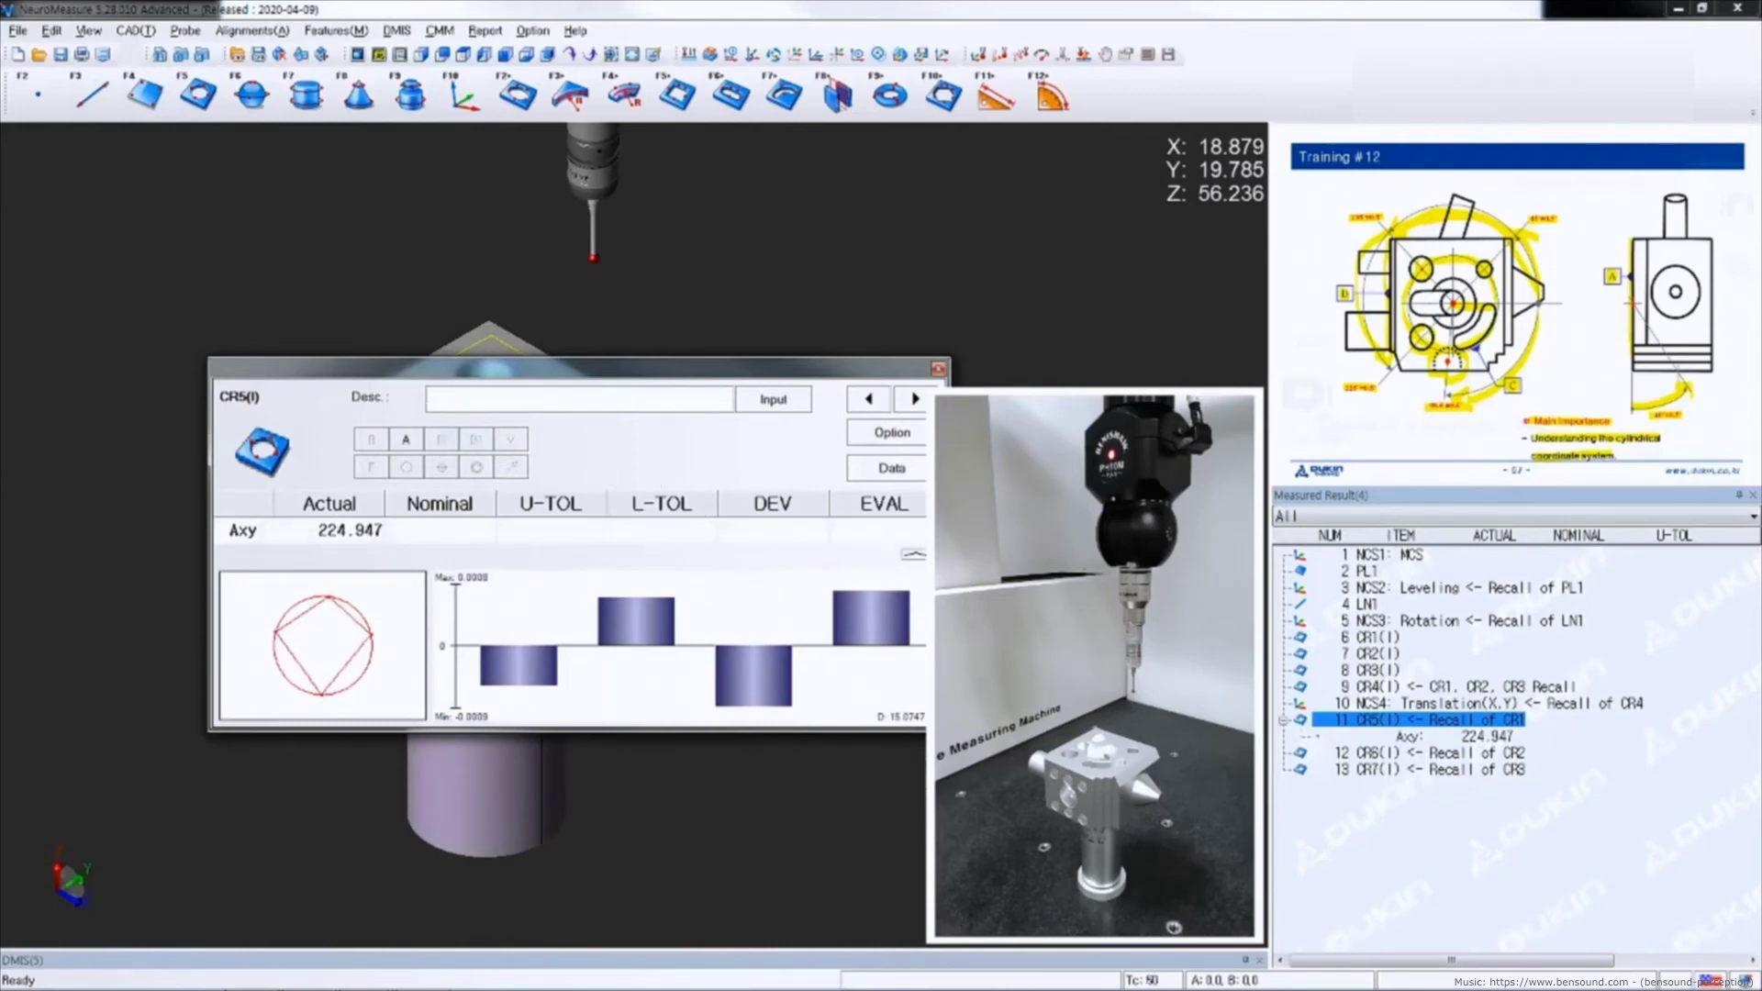
Apply CR5's output attributes to CR6 and CR7, showing Axy 134.977 and 45.041
left_click(1410, 771, "shift")
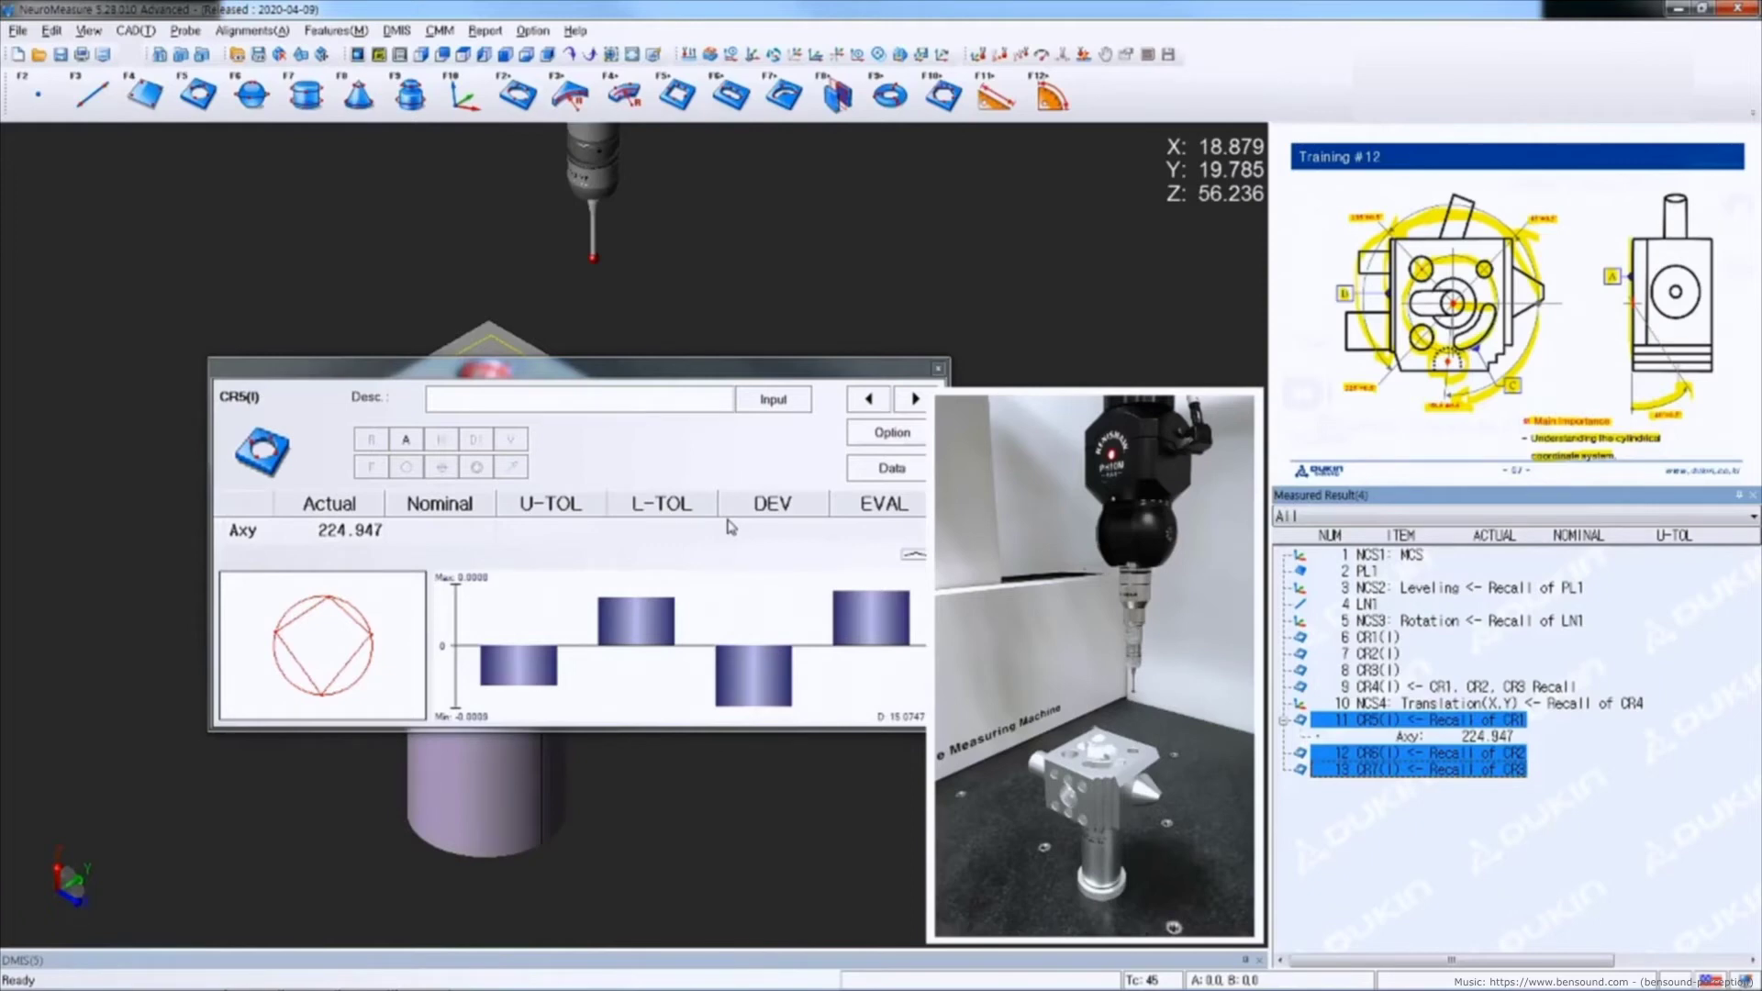
right_click(624, 457)
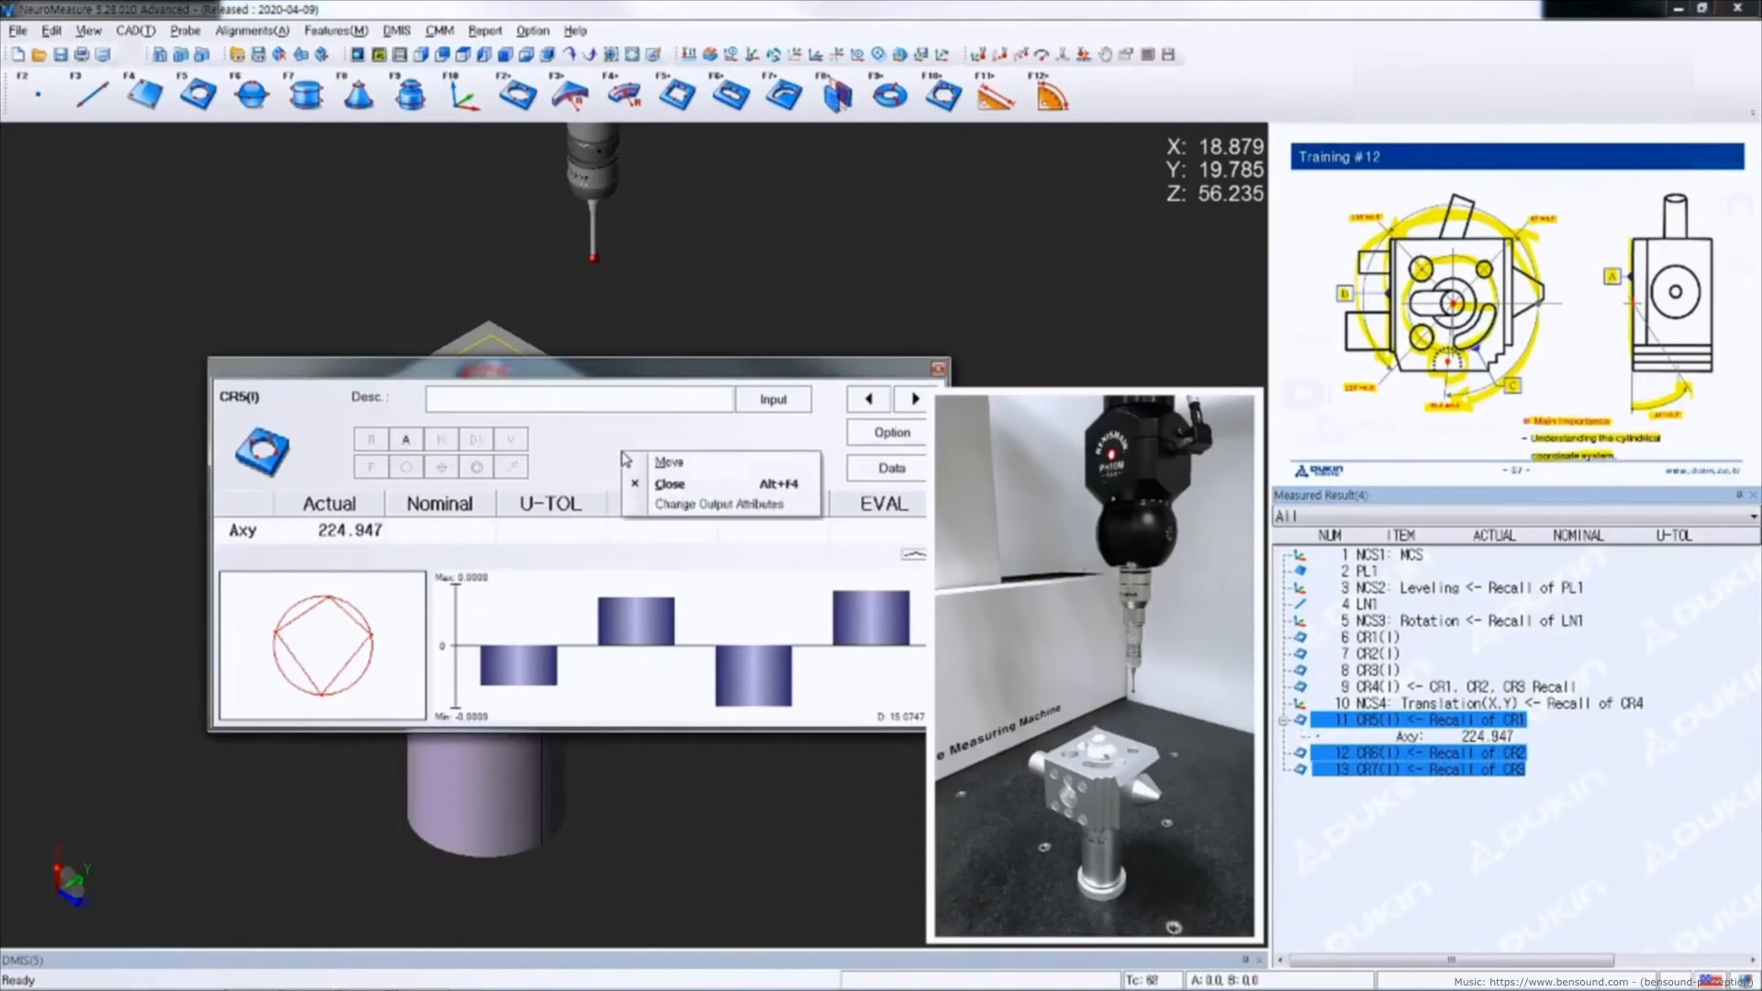
left_click(674, 506)
left_click_drag(804, 342, 541, 358)
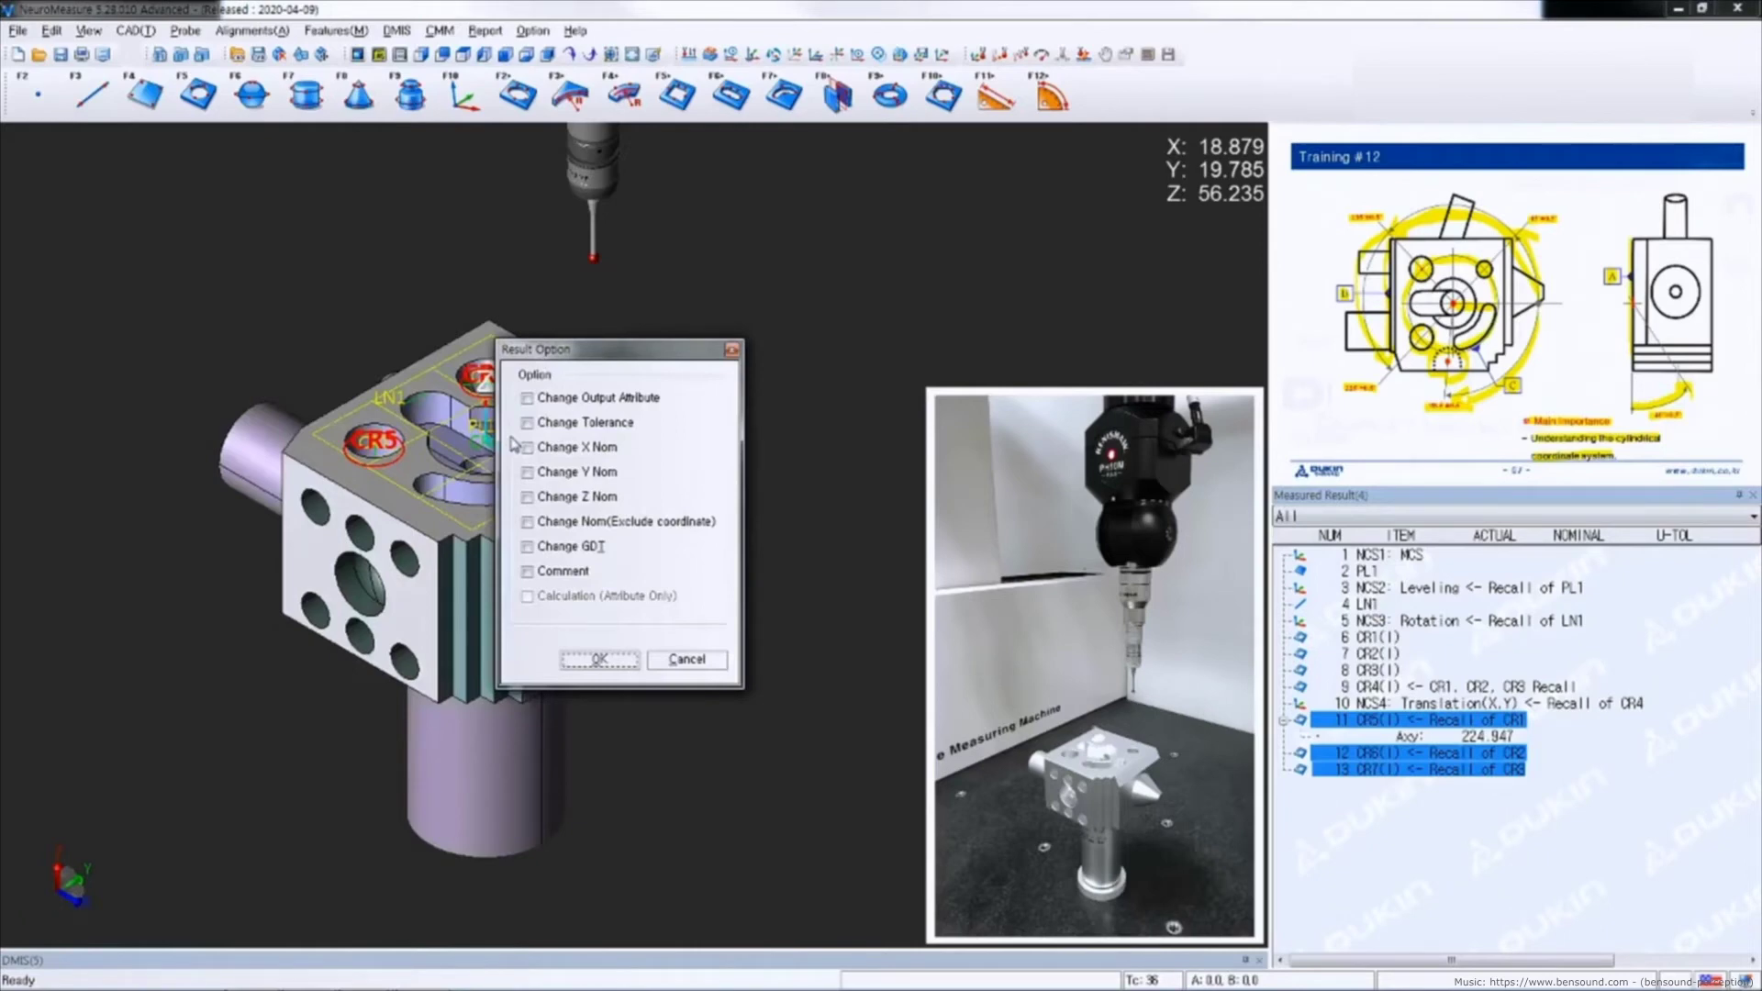
left_click(528, 398)
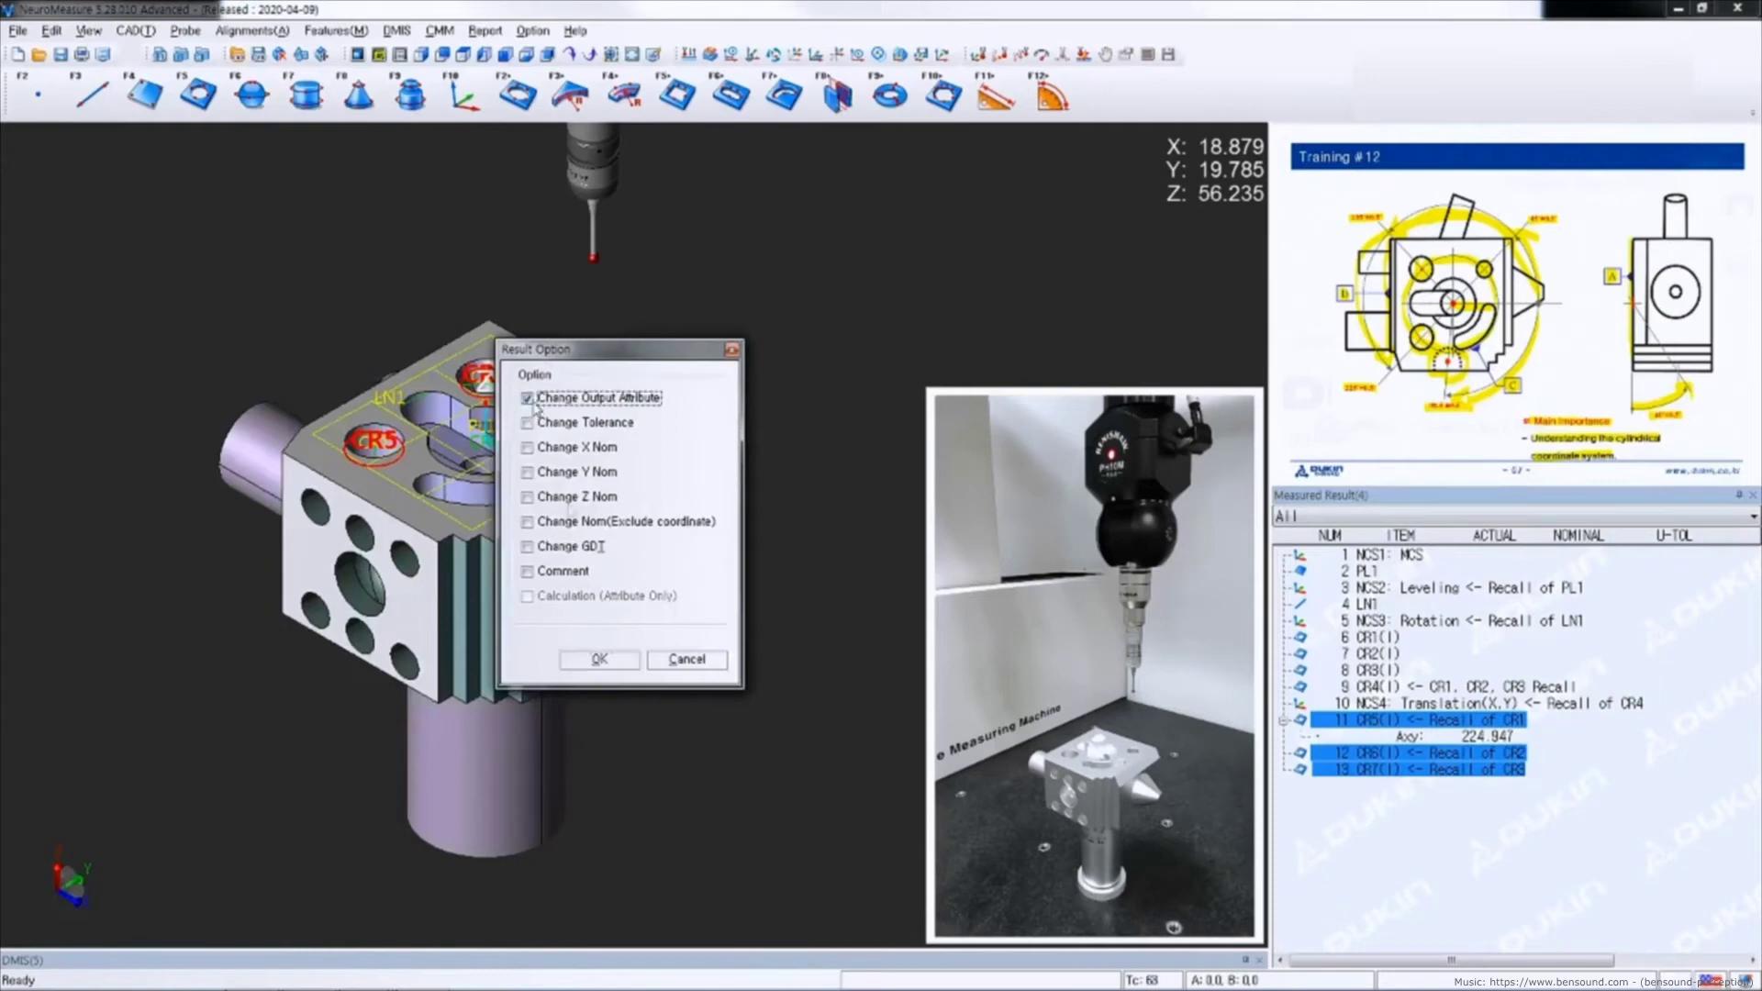
left_click(601, 660)
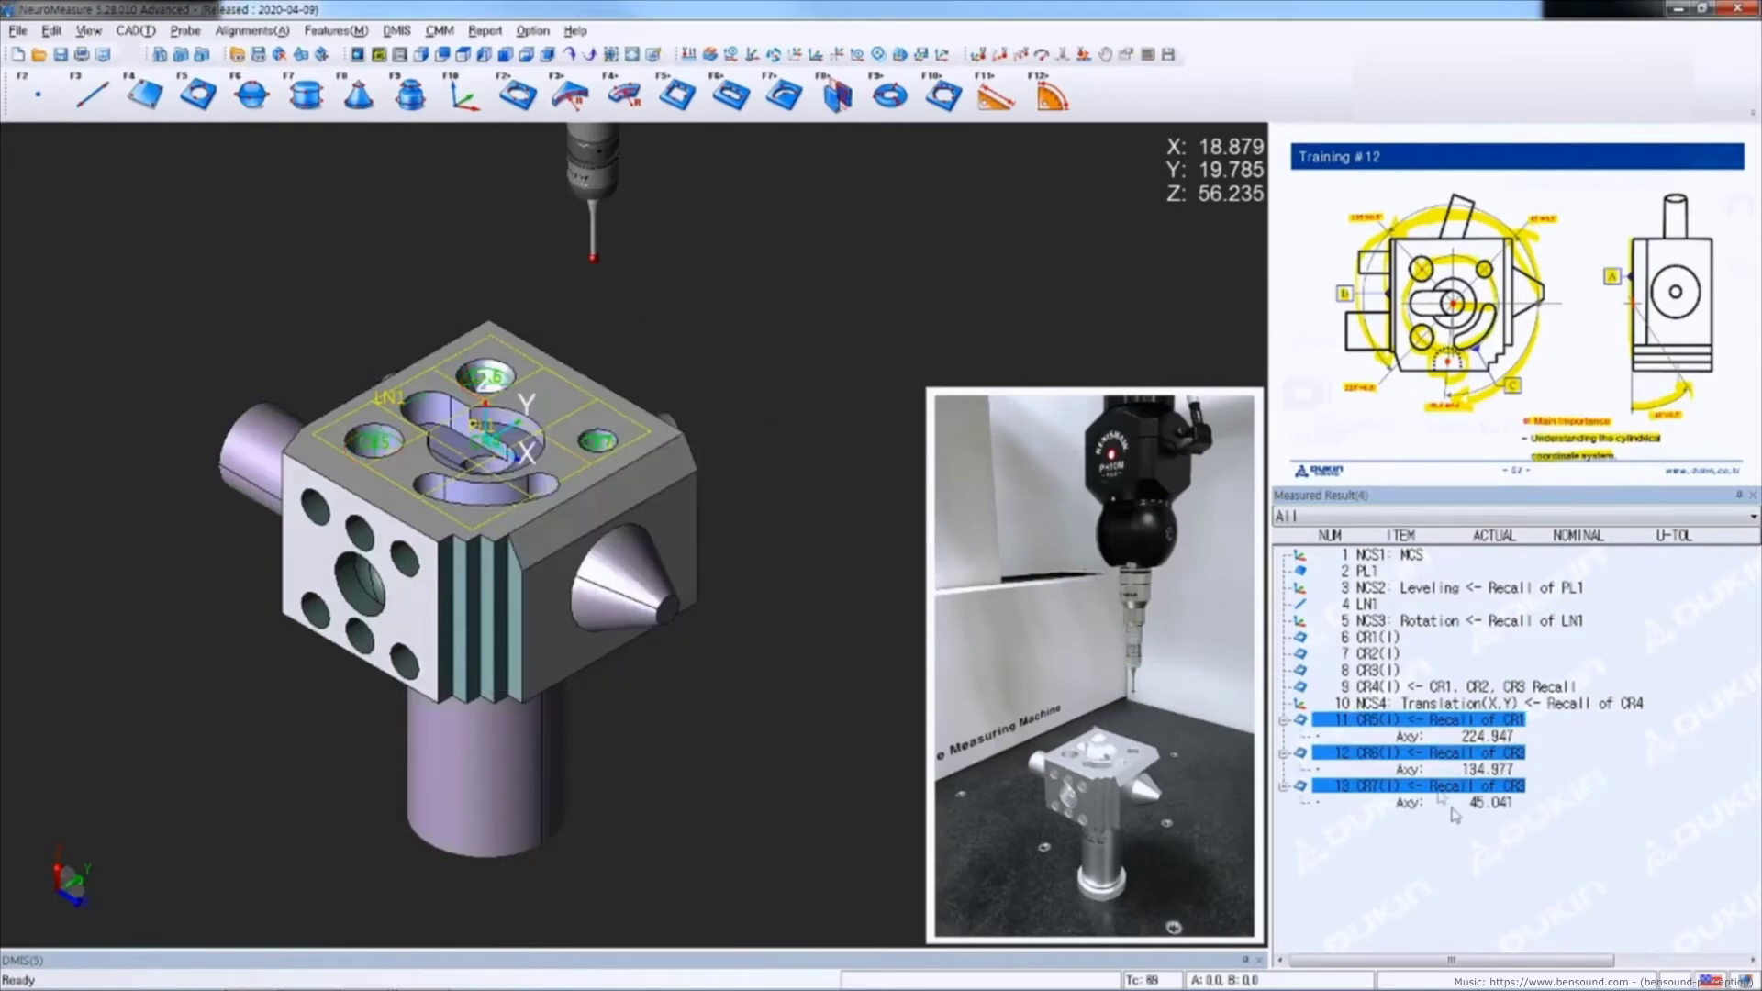
left_click(1506, 738)
Give CR5's Axy angle a nominal of 225 with a 0.5 tolerance
double_click(1506, 738)
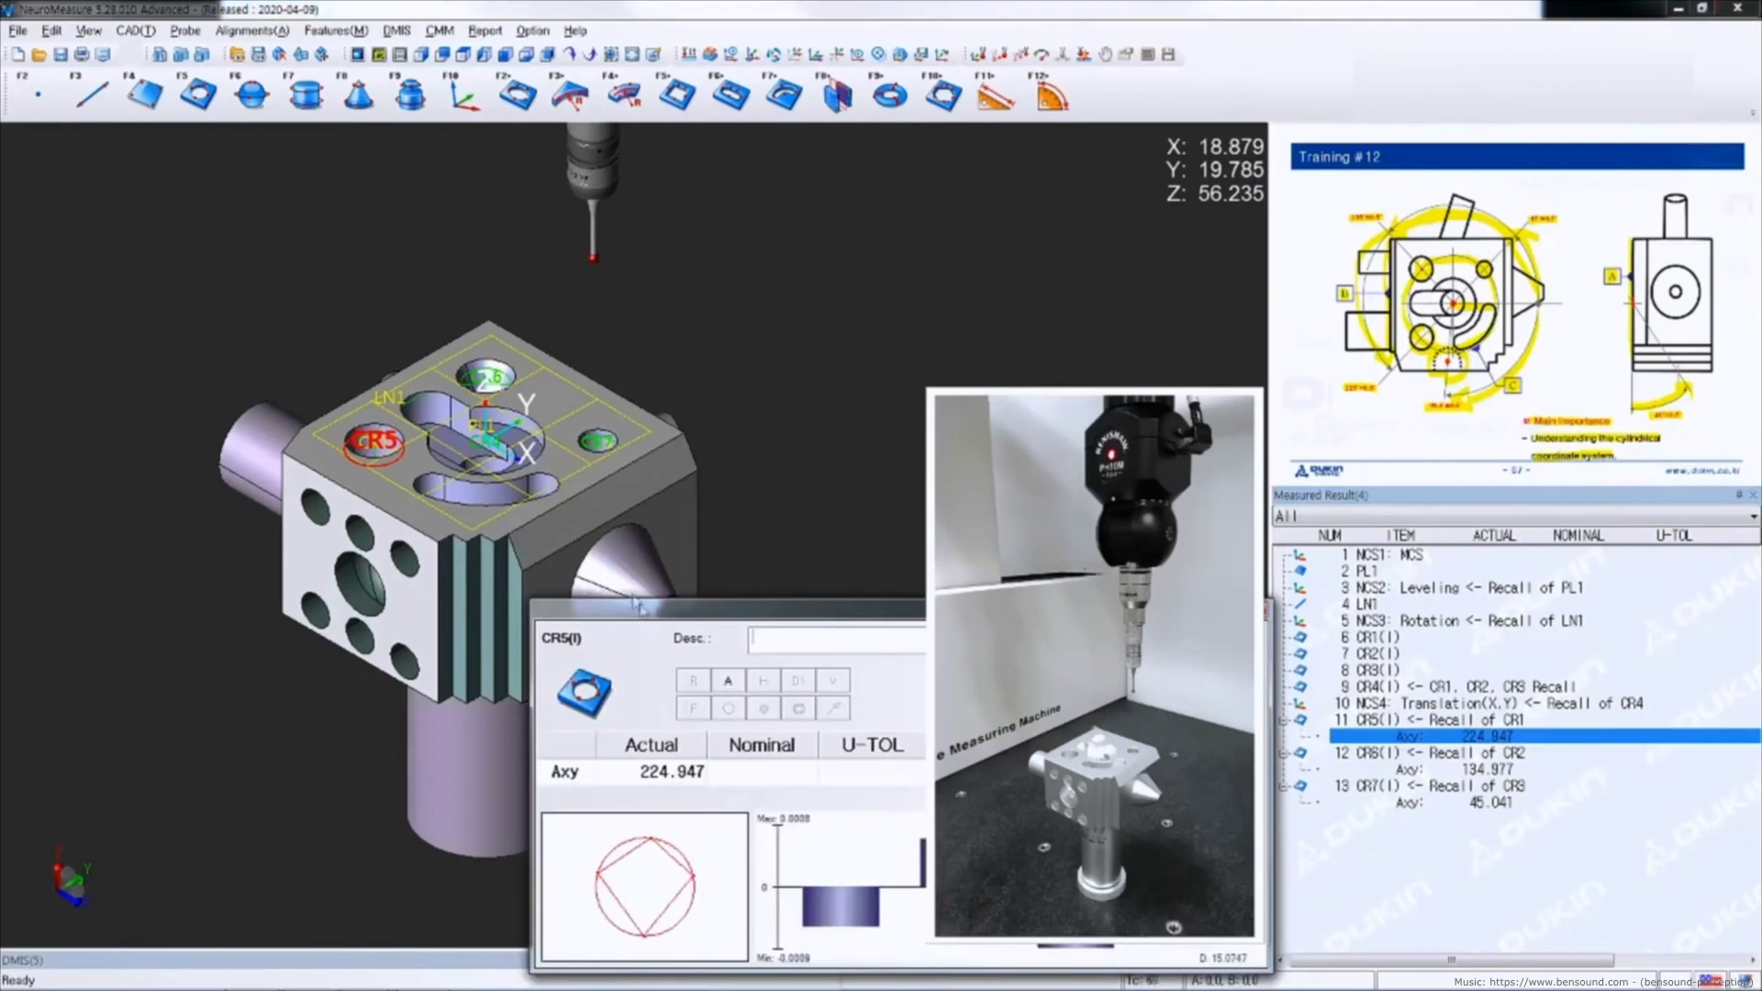
left_click_drag(640, 605, 376, 500)
left_click(502, 662)
type("2")
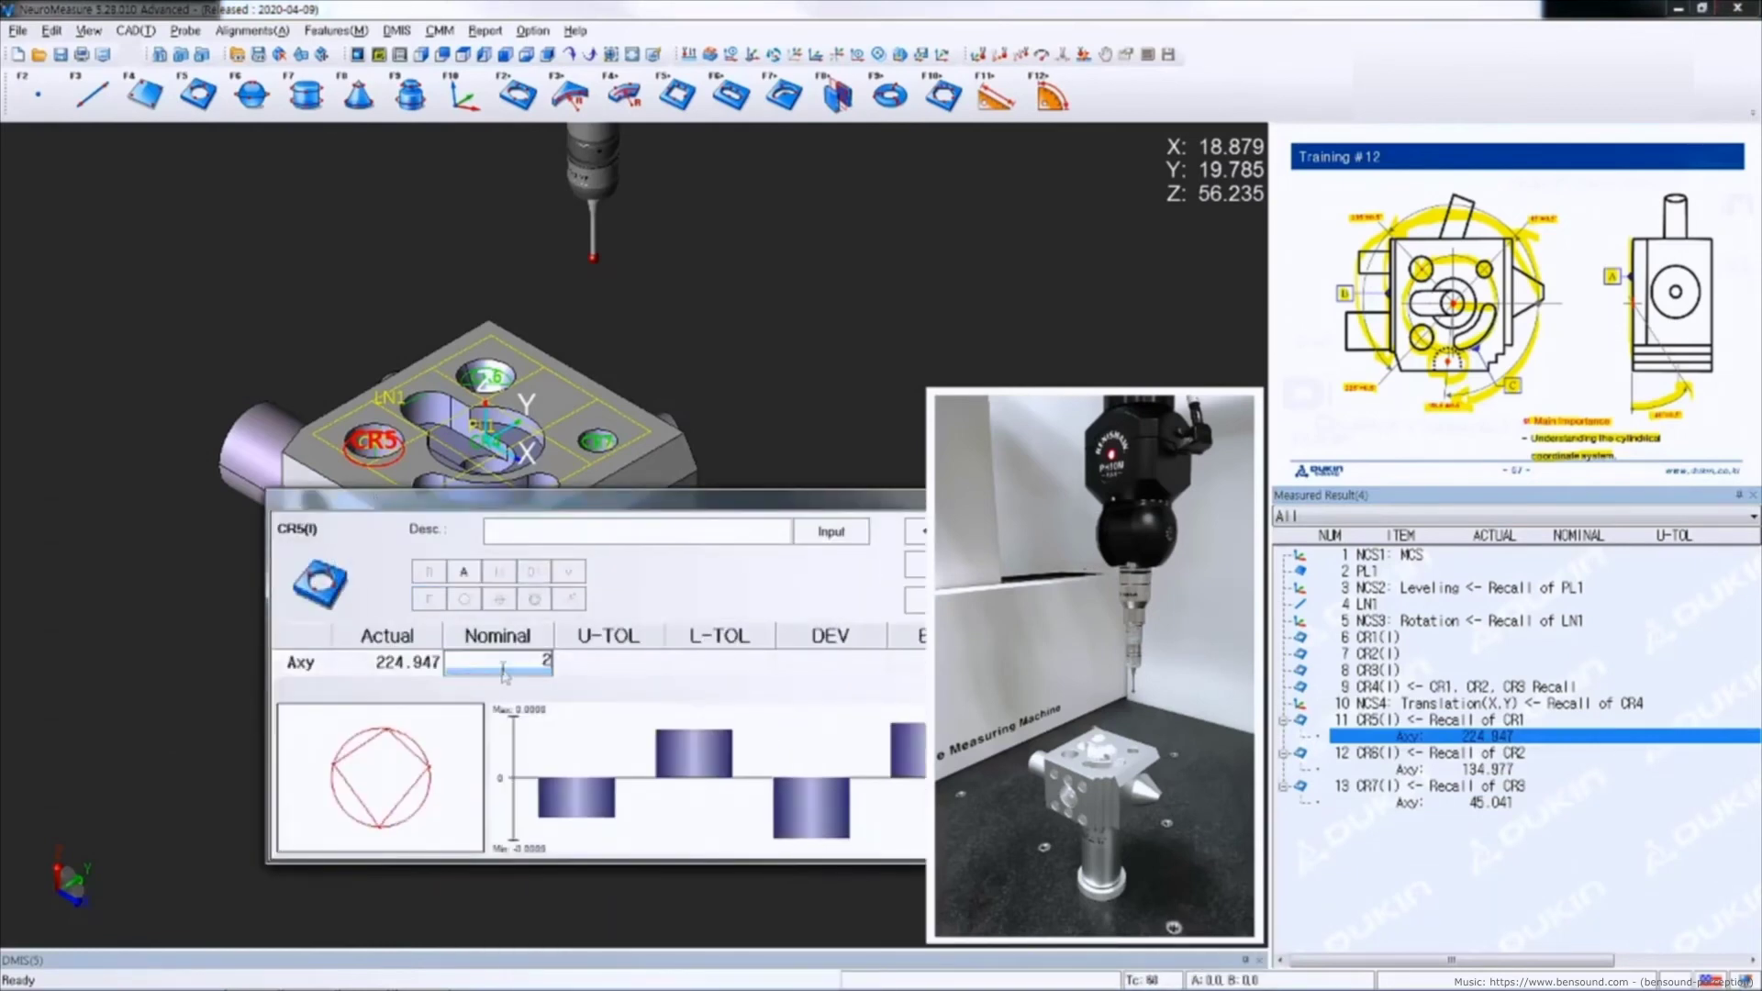
type("25")
key("Return")
key("Tab")
type("005")
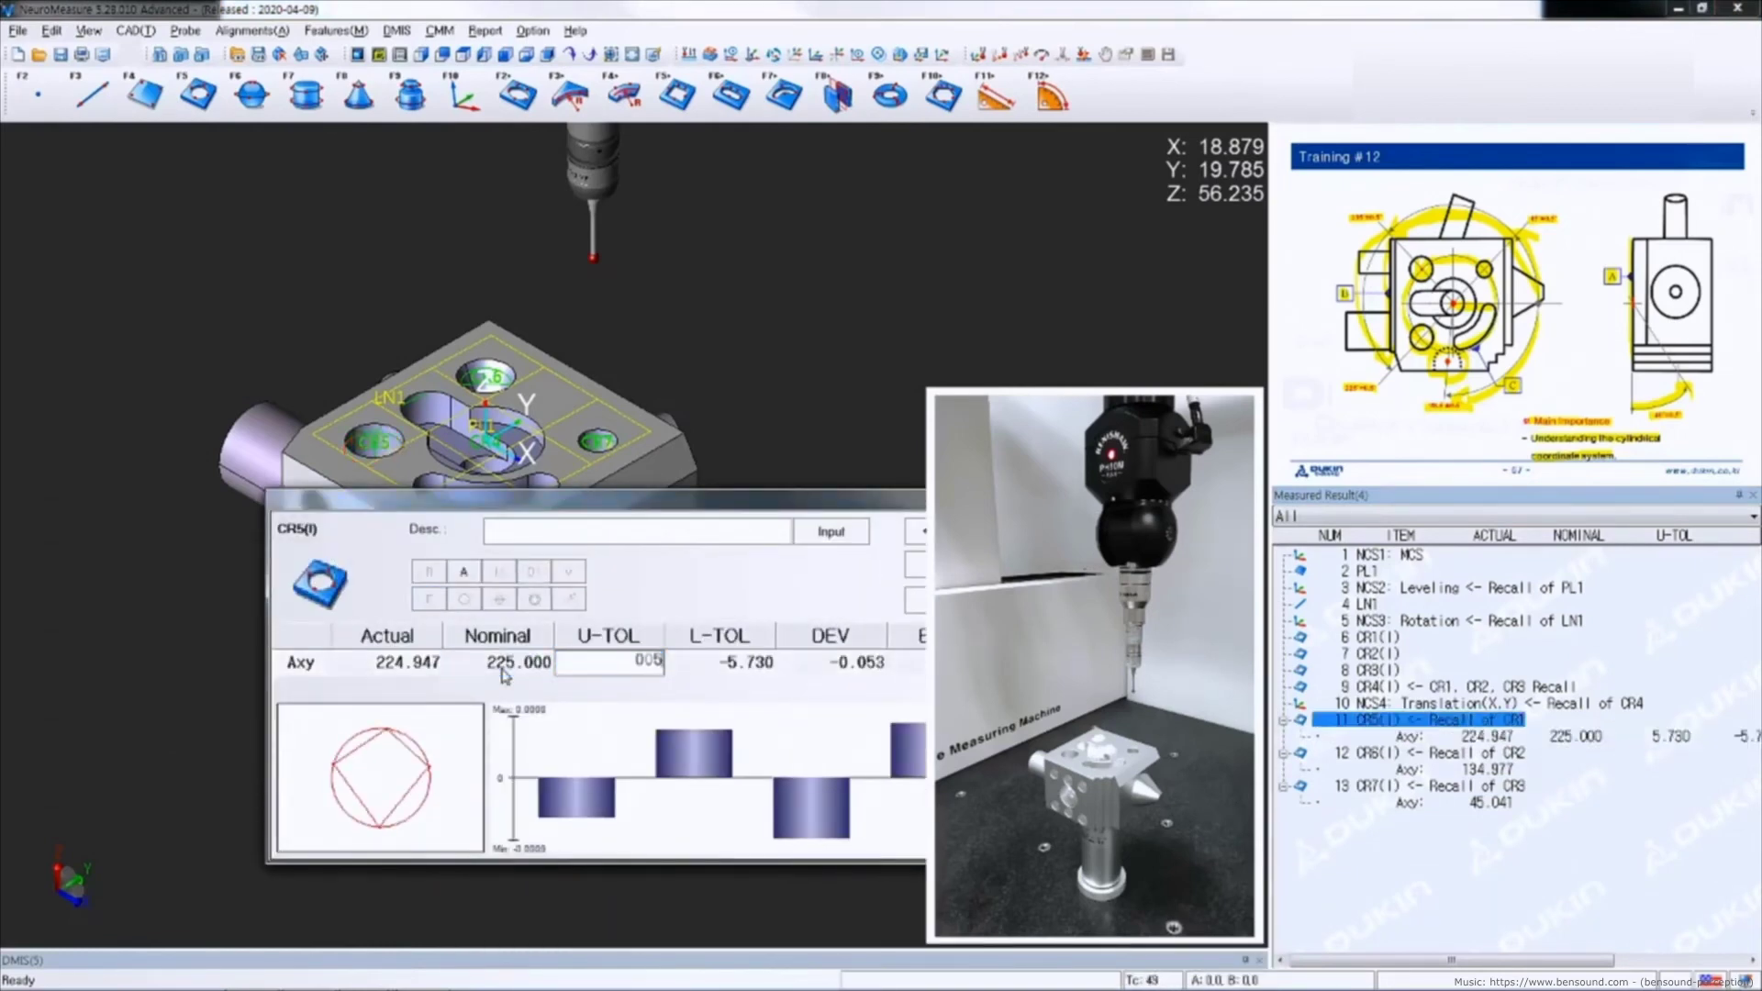
key("Return")
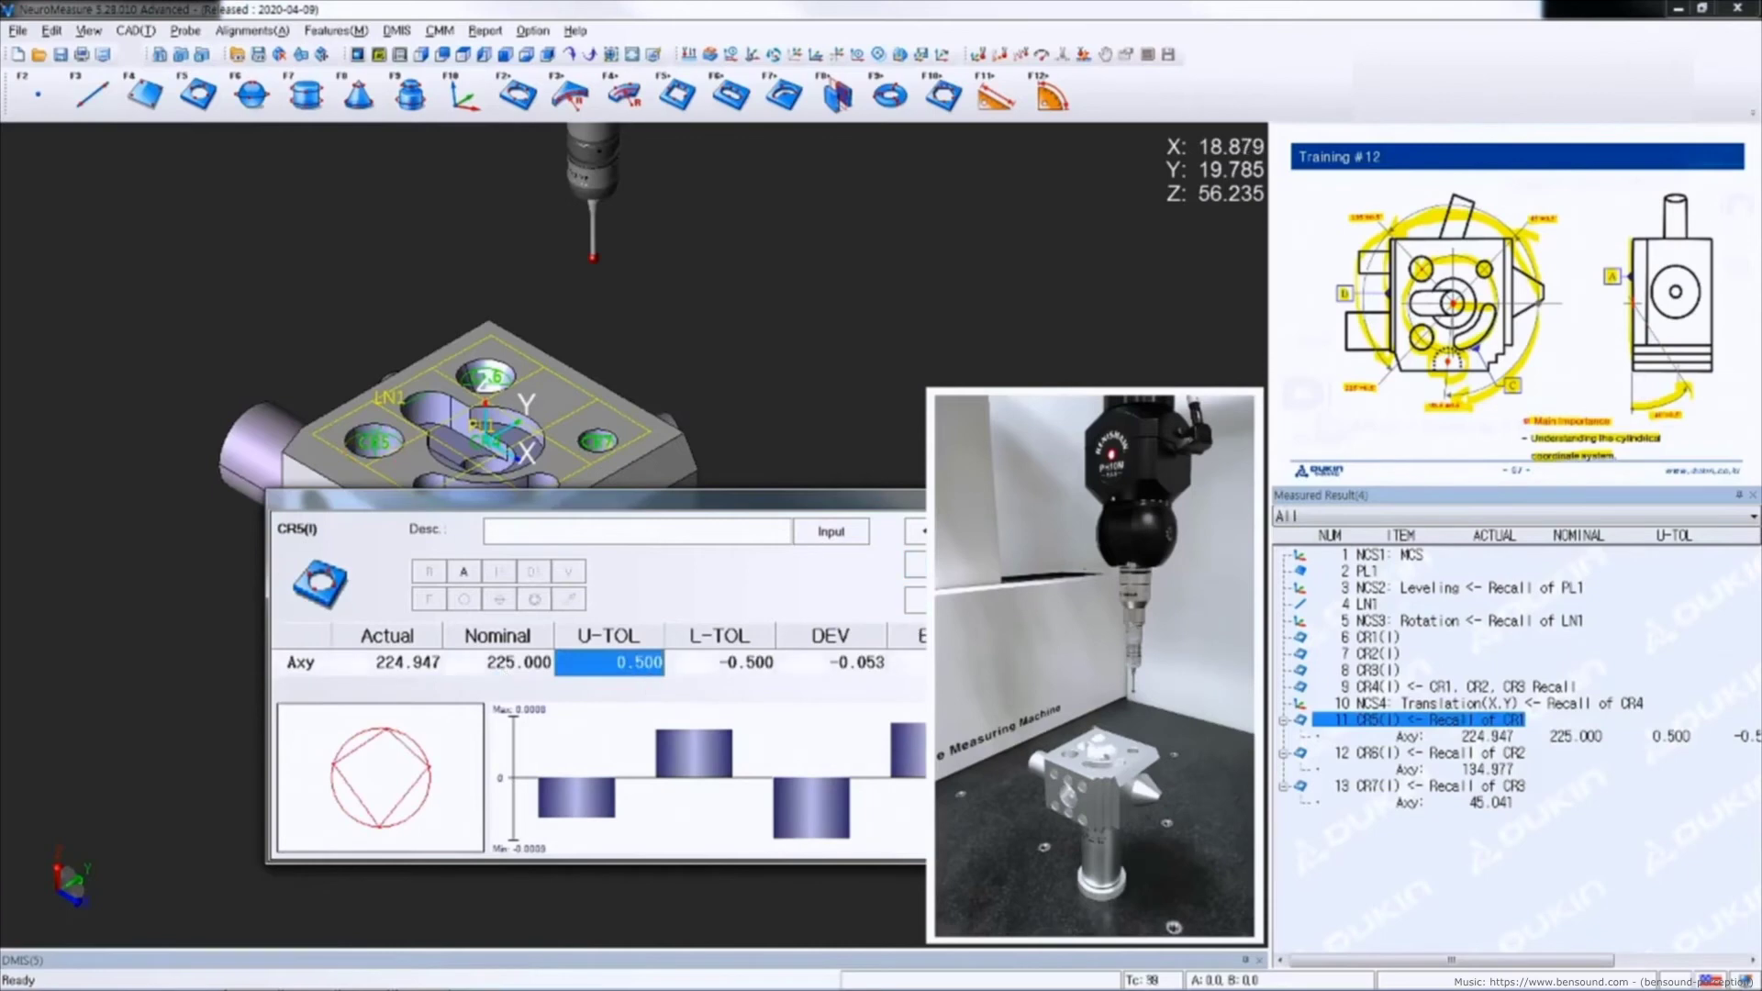
Set the Axy nominals of CR6 to 135 and CR7 to 45
left_click(1367, 753)
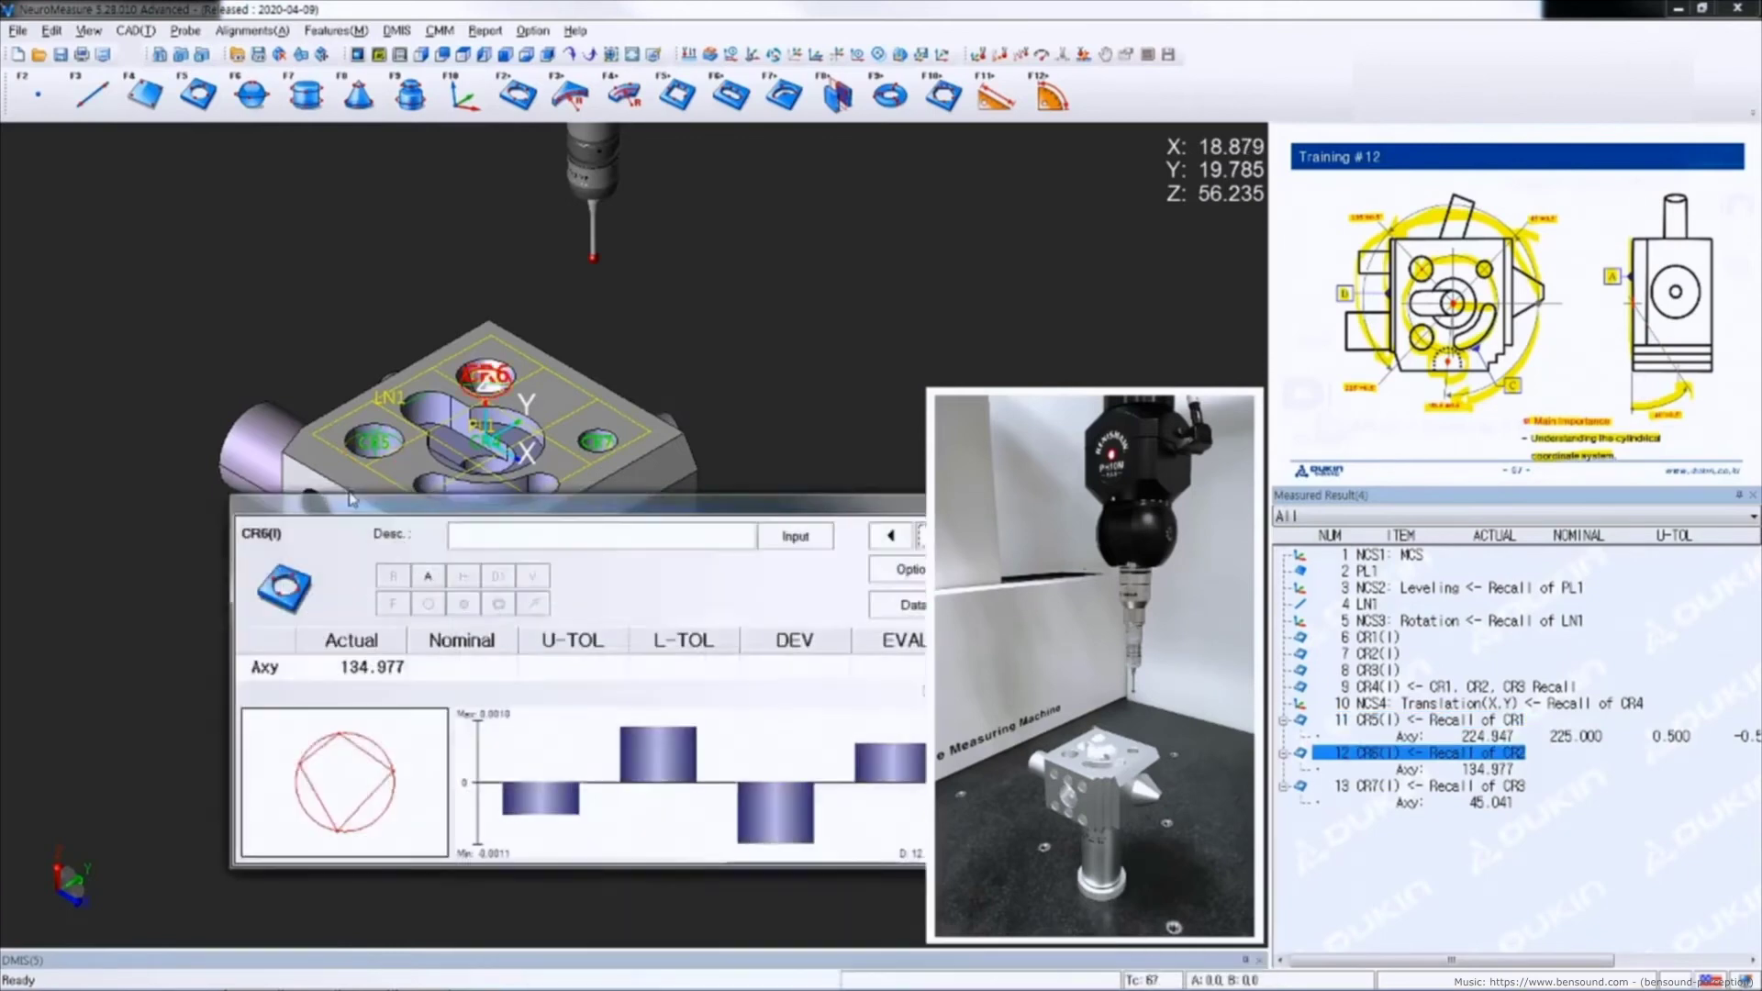
type("13")
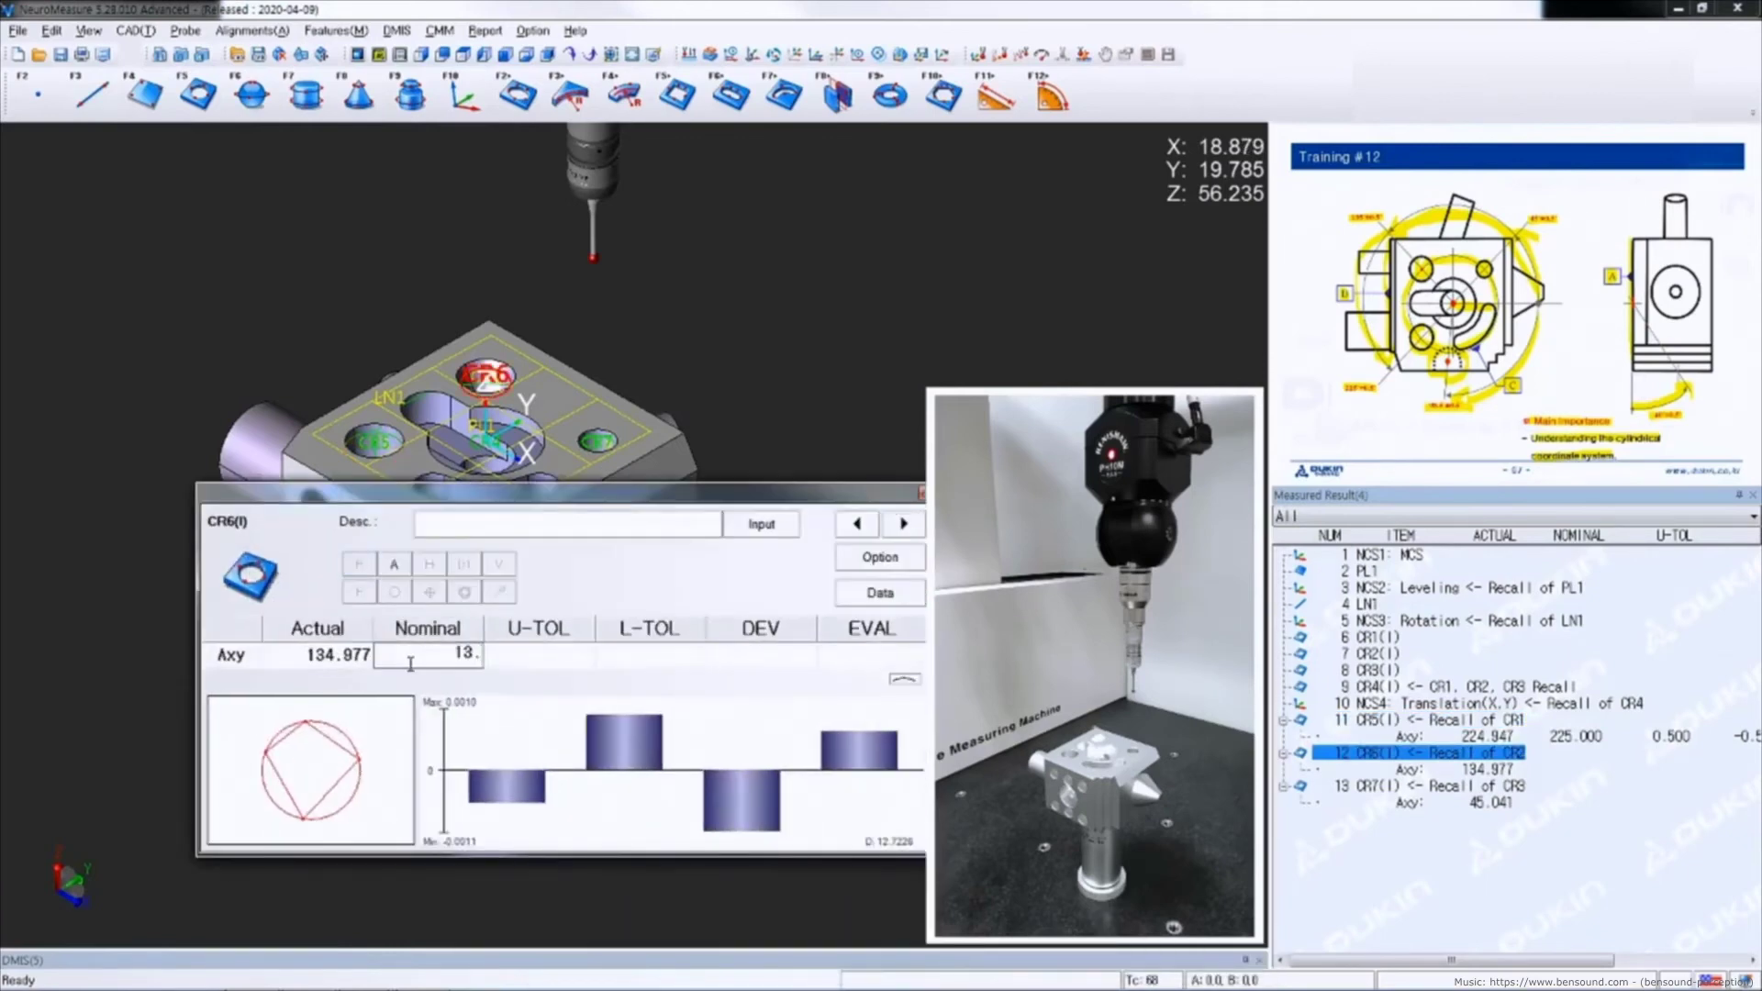
type("5")
key("Return")
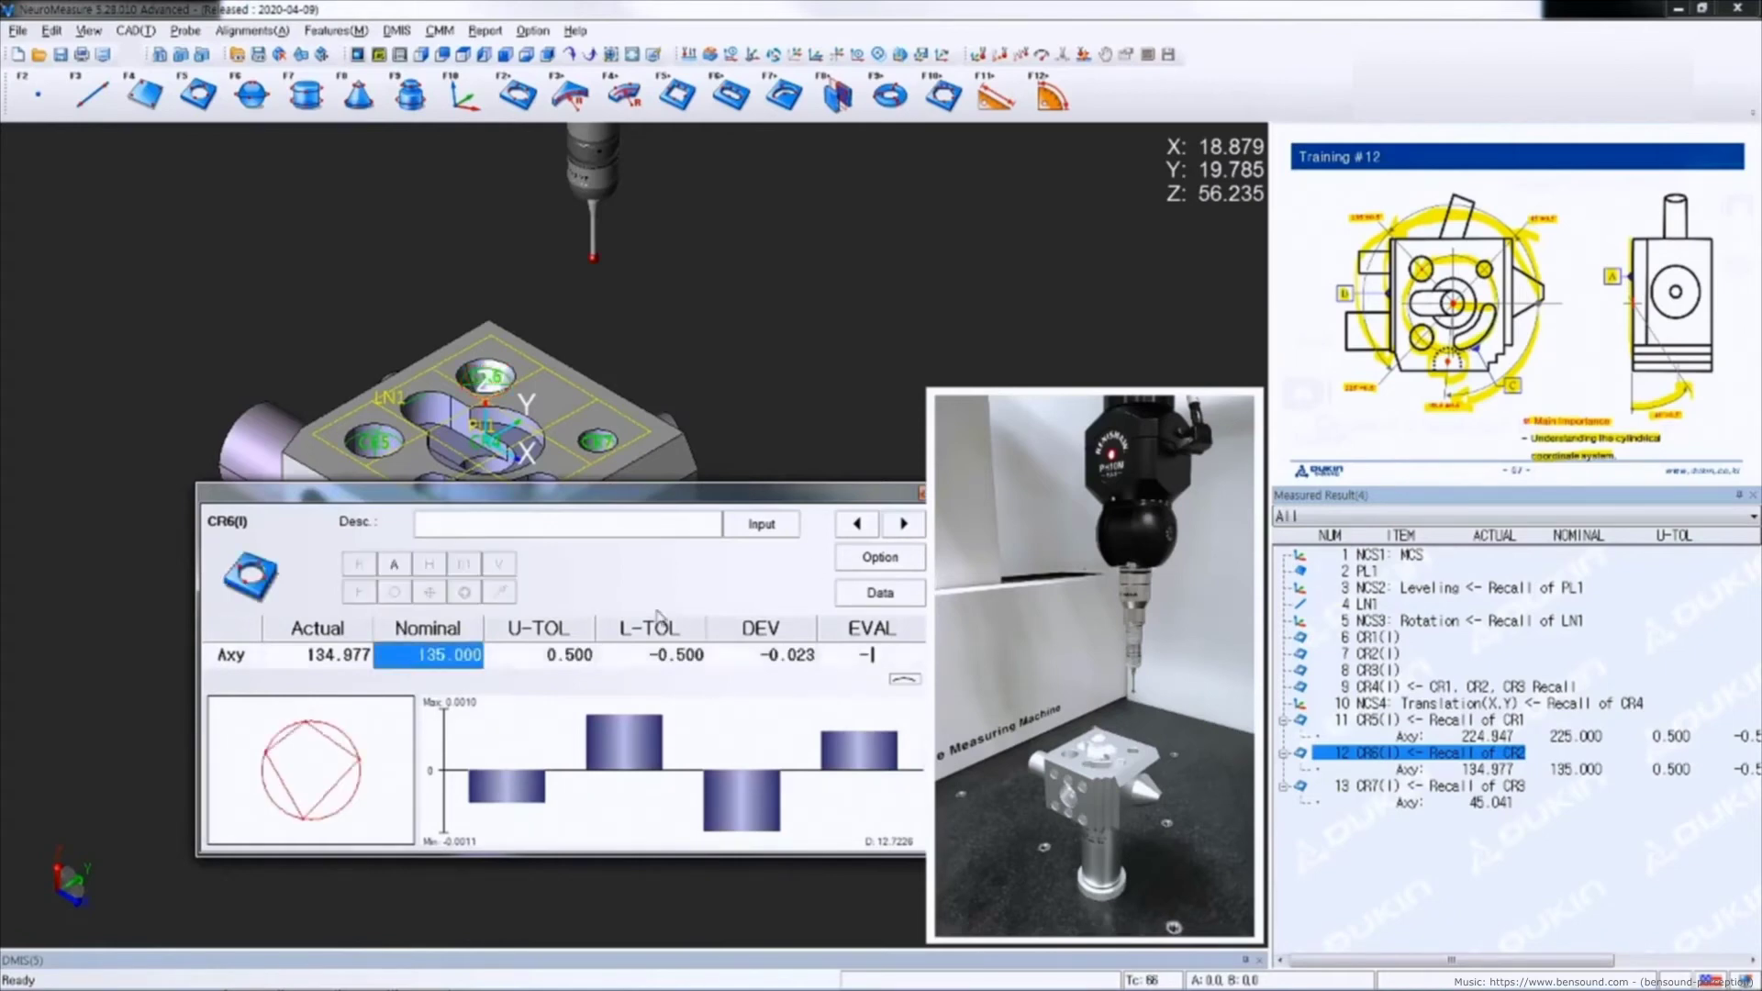
left_click(903, 525)
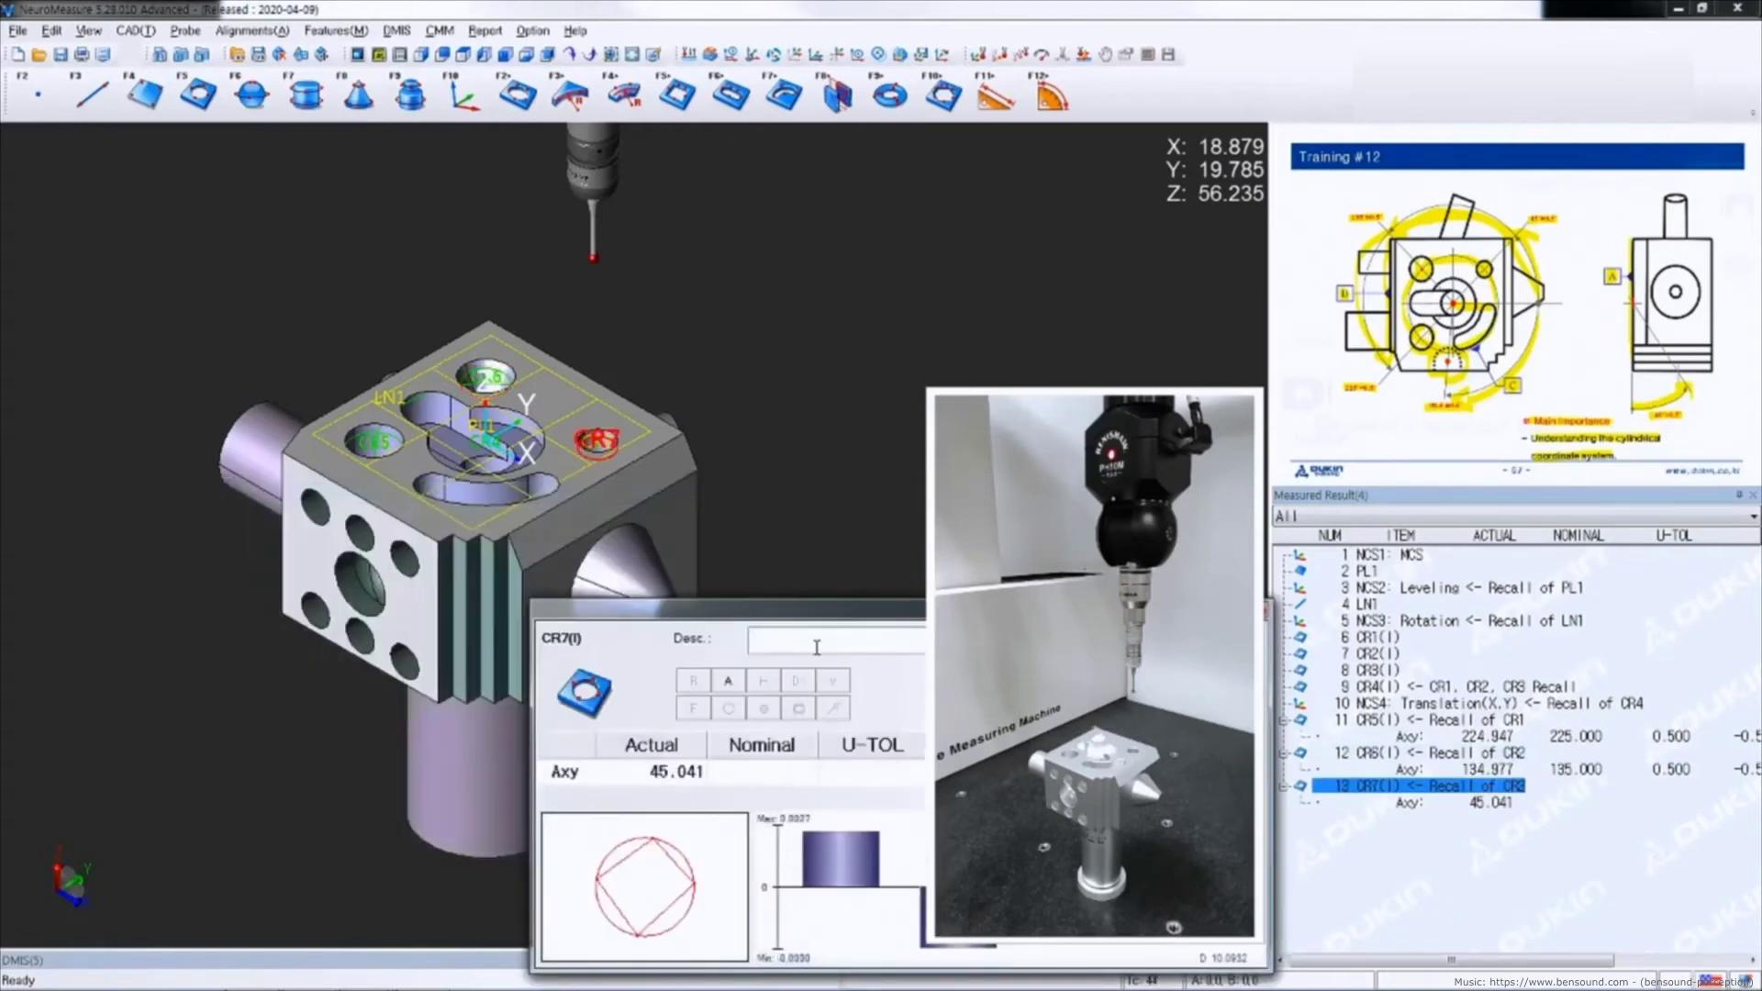
left_click(419, 636)
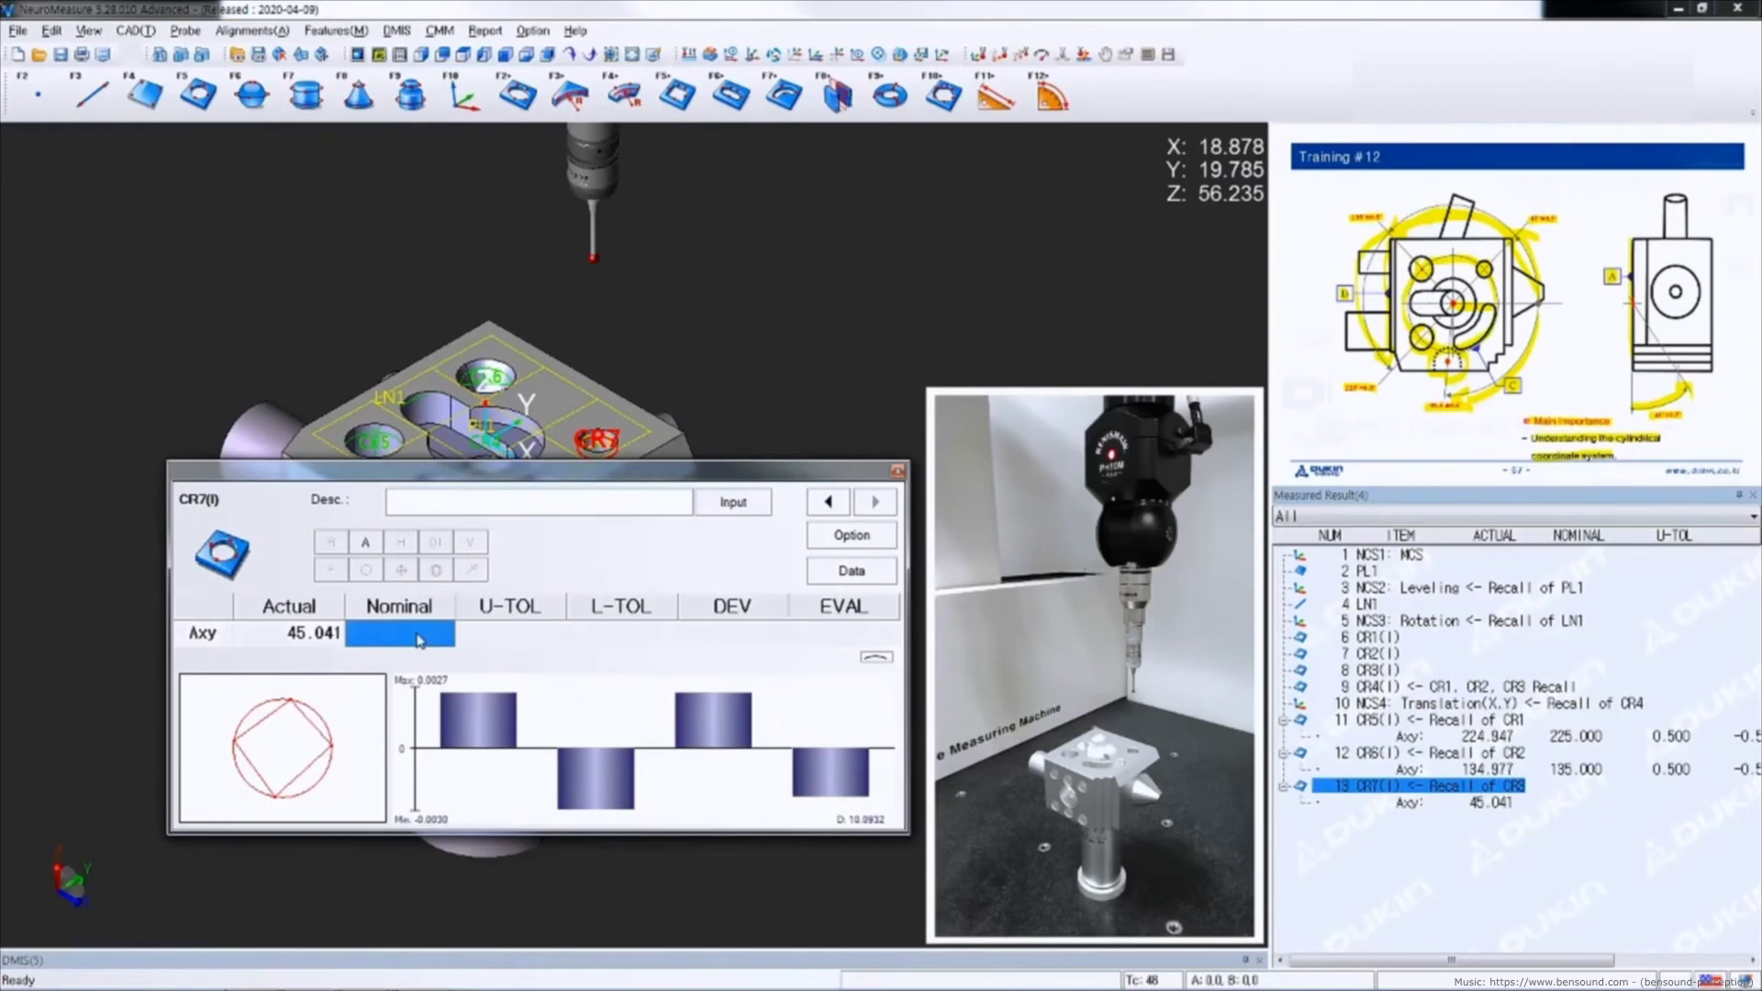
type("45")
key("Return")
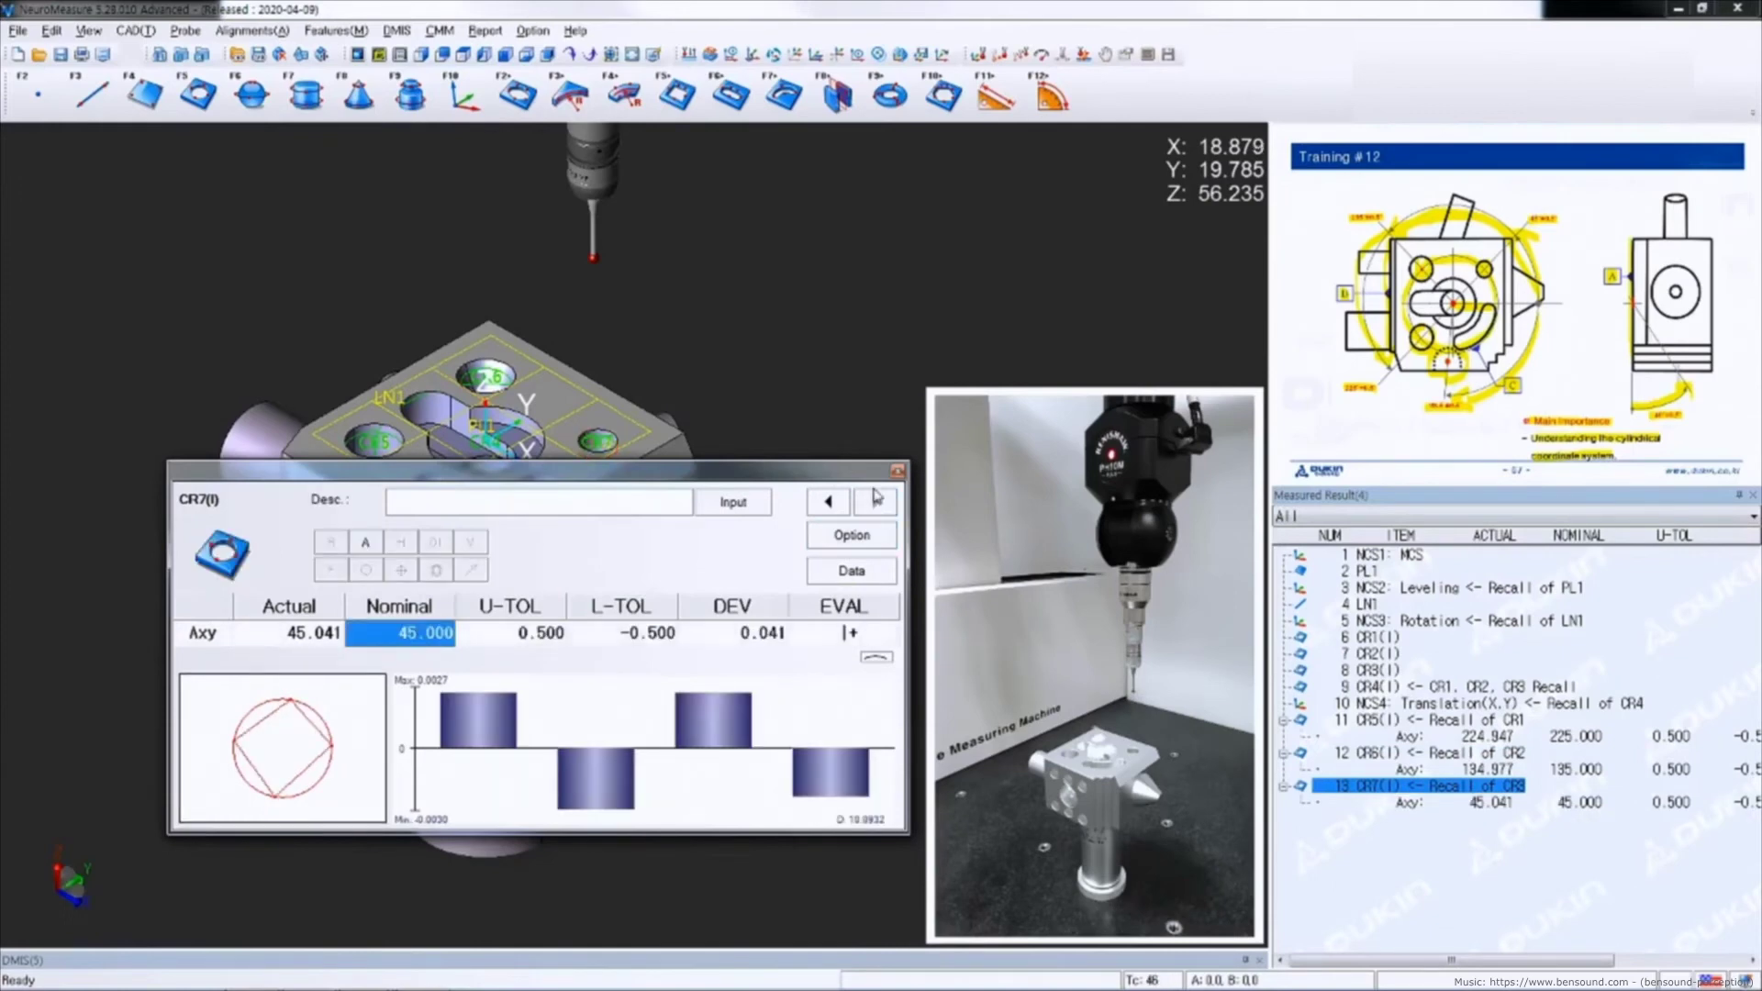
Close the CR7 details and measure sphere SP1 on the side face (D 20.073)
left_click(898, 472)
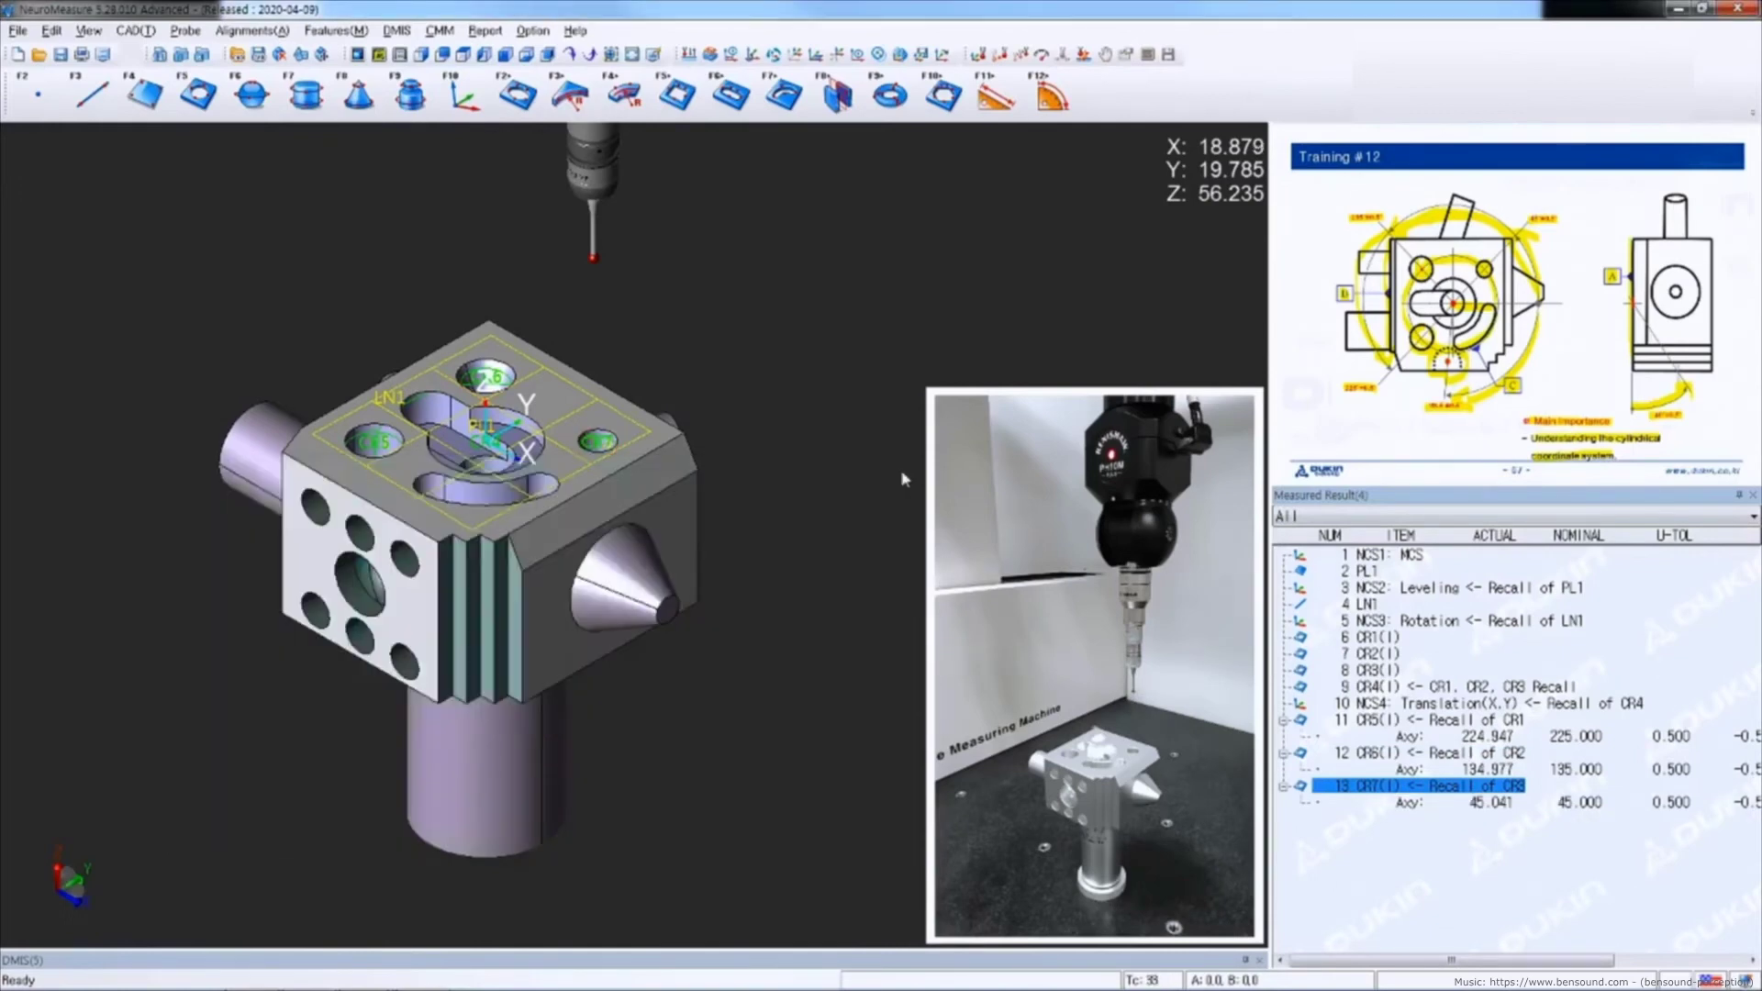
scroll(505, 479, "up", 5)
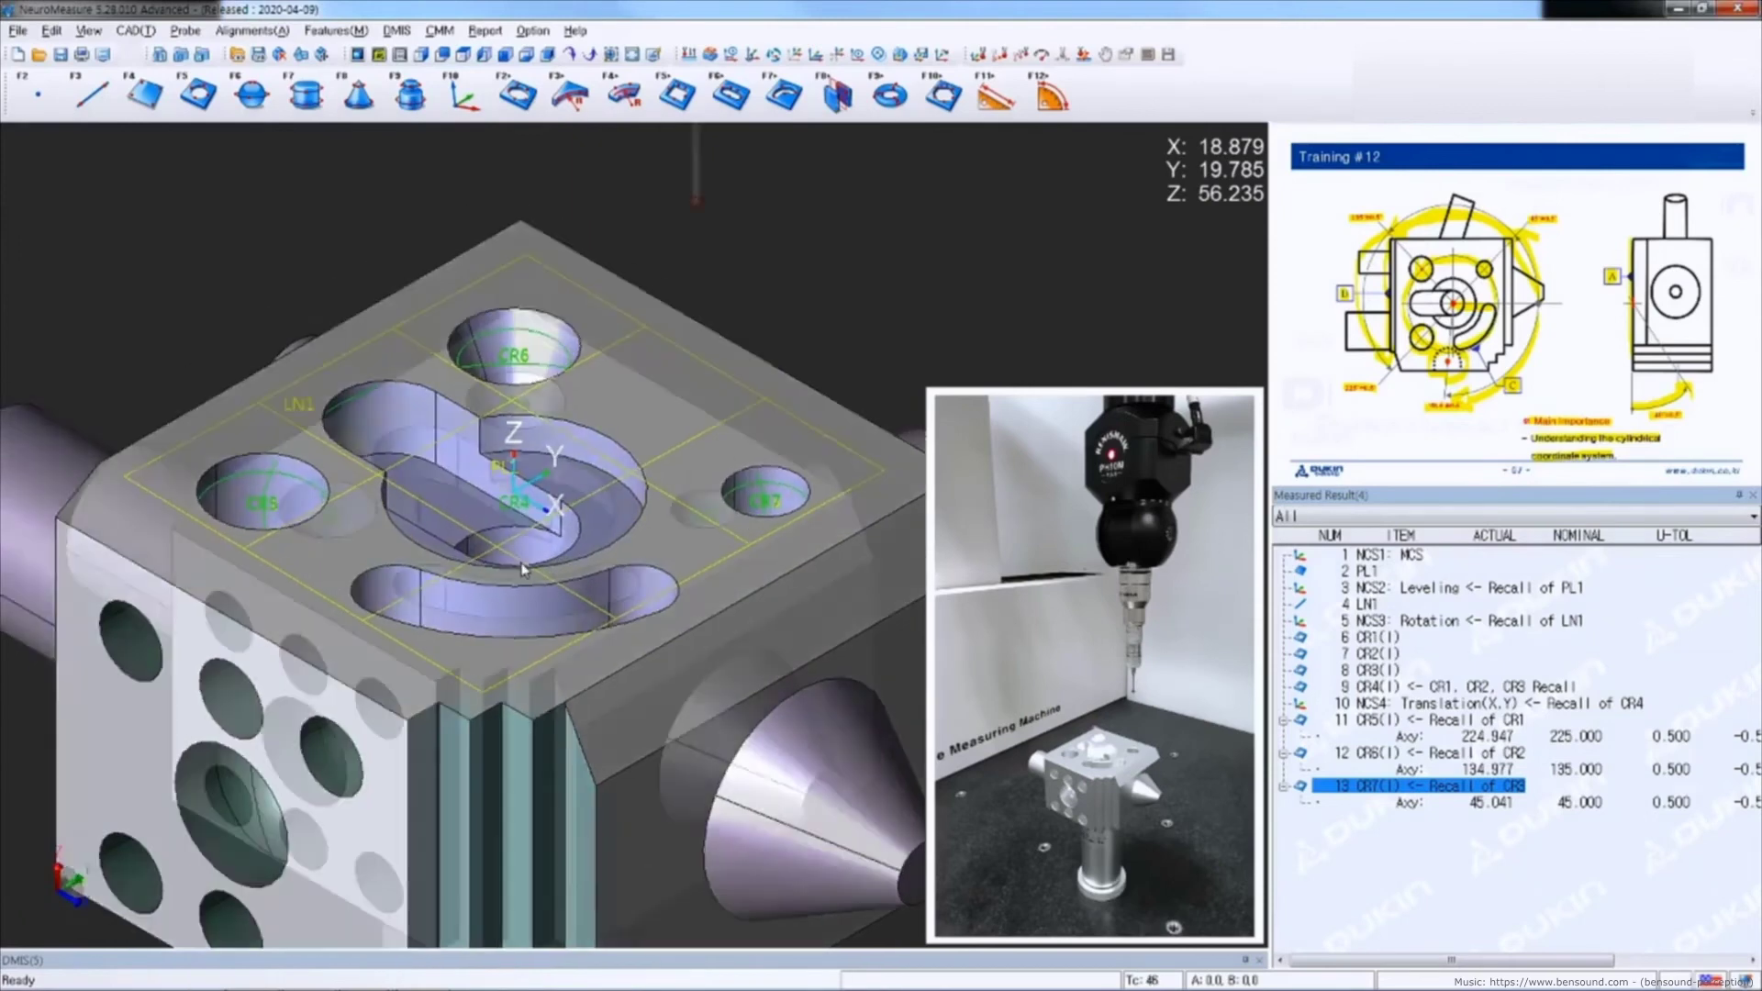
scroll(533, 562, "down", 2)
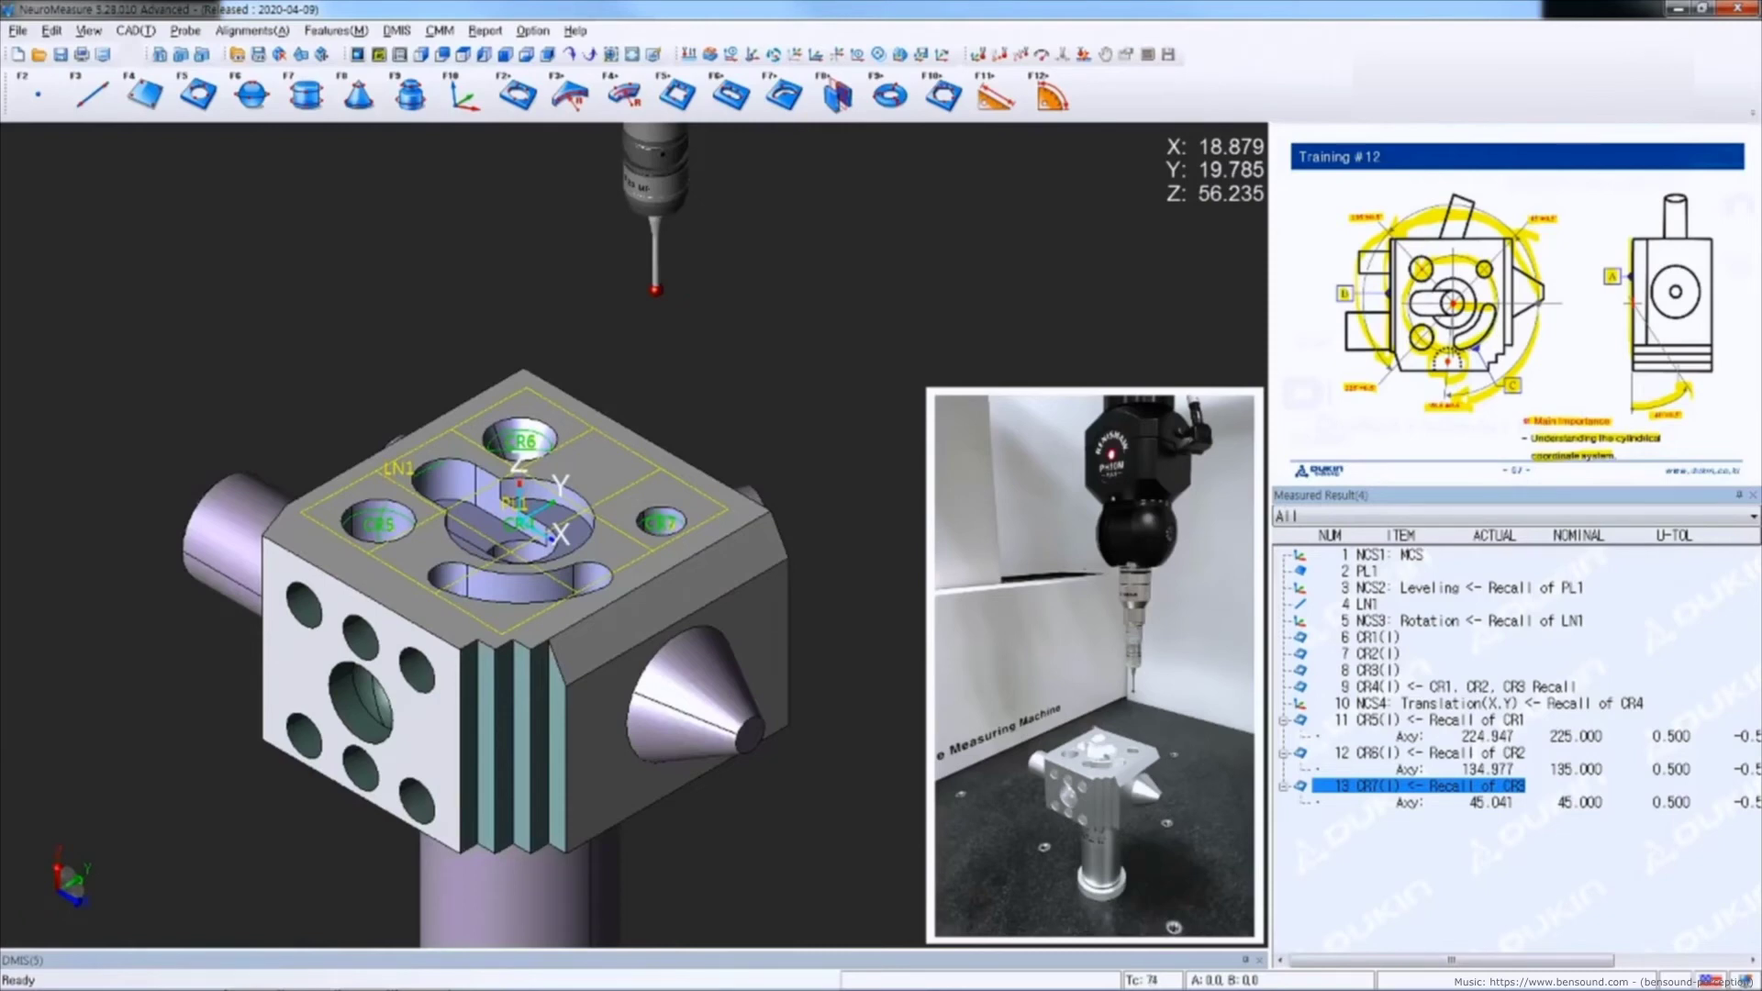
left_click(794, 555)
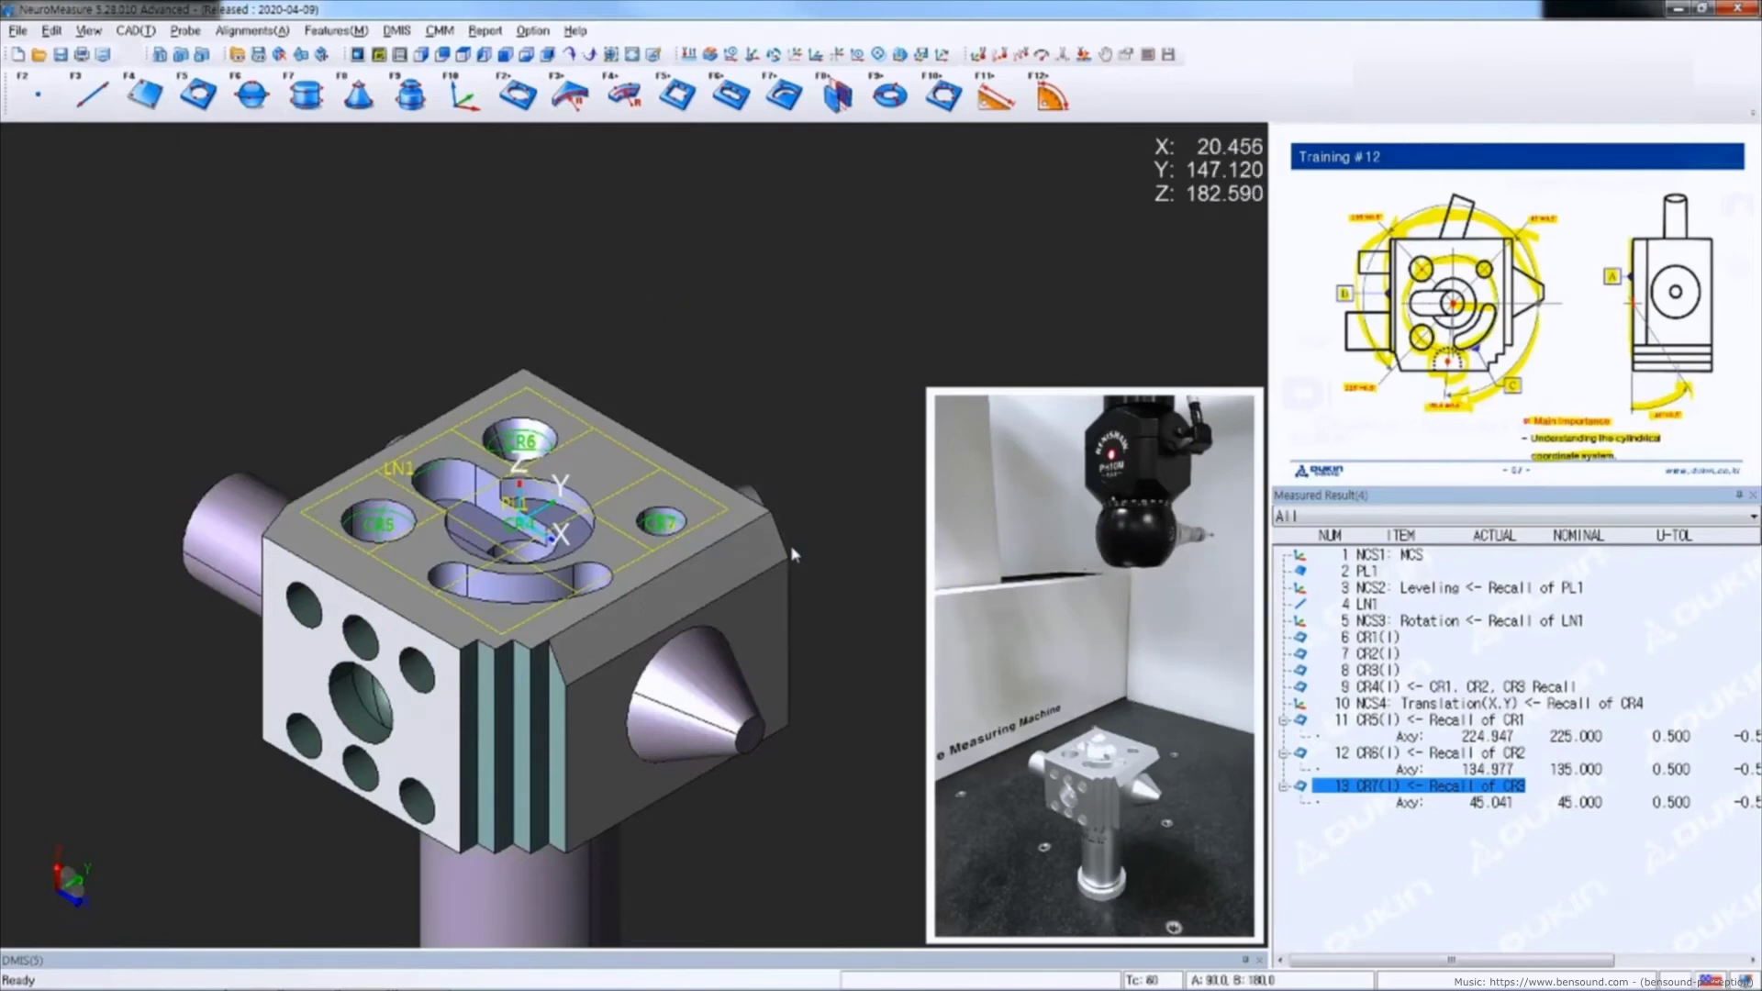
key("F6")
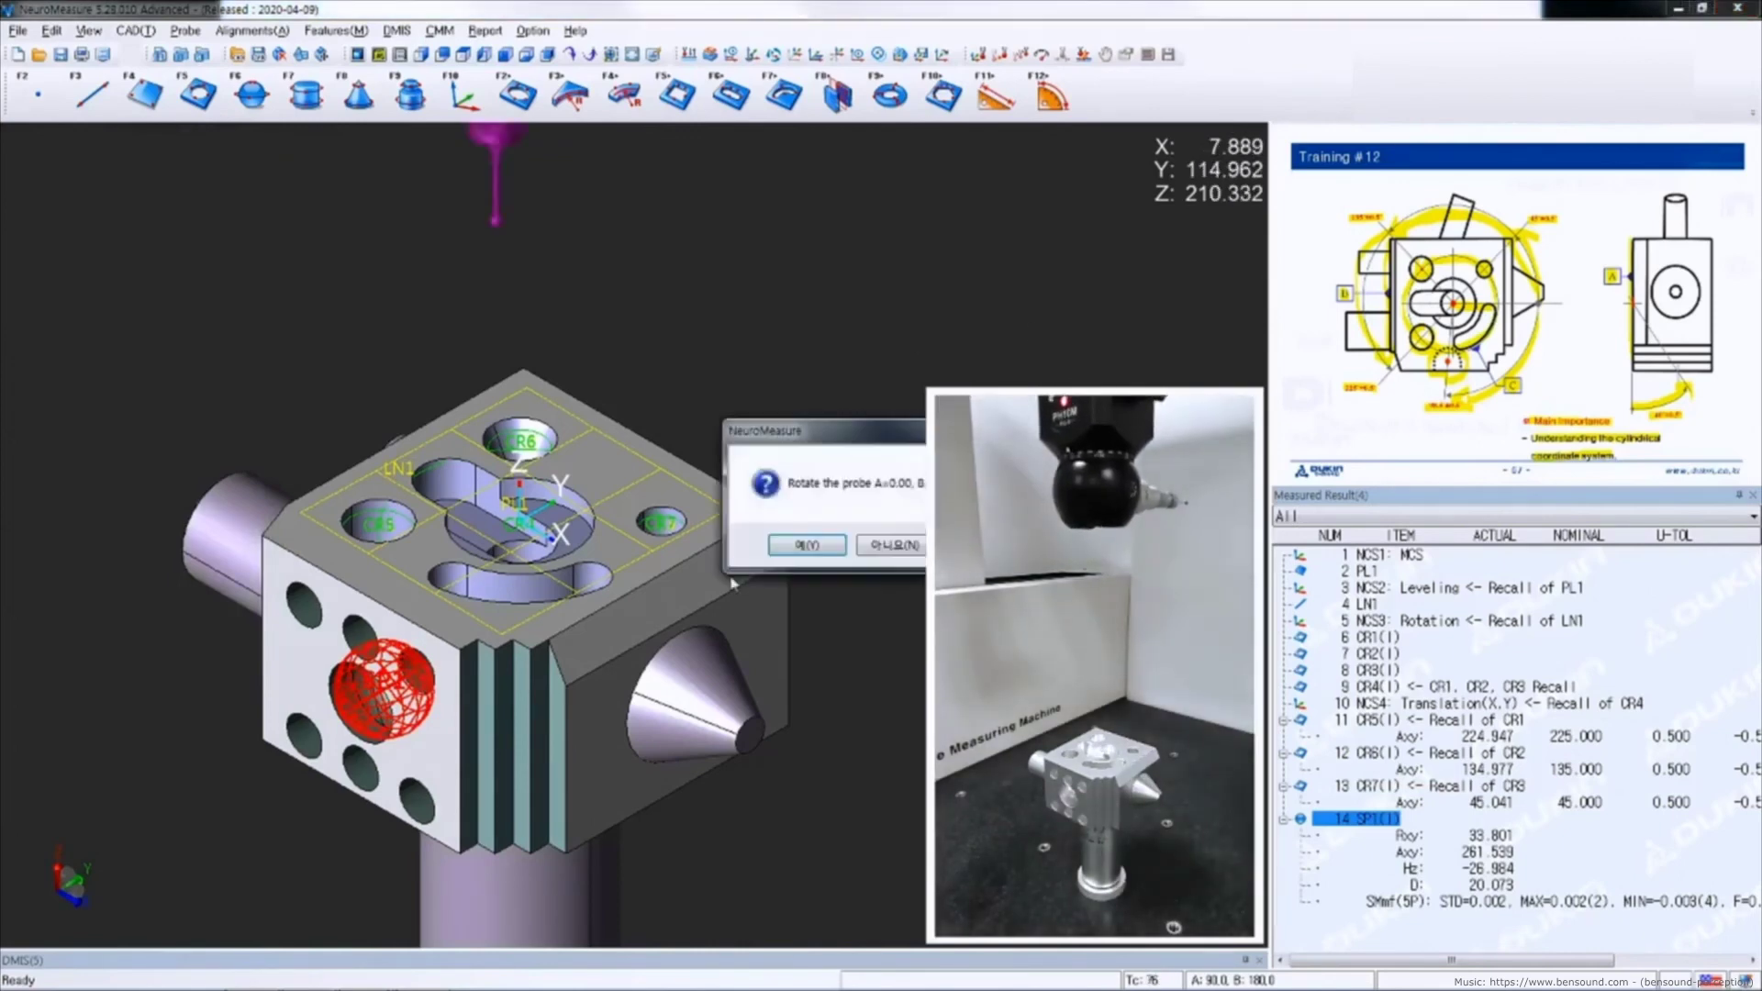
Accept the probe rotation and hide SP1's Rxy, F, Hz and D outputs, keeping Axy
left_click(807, 547)
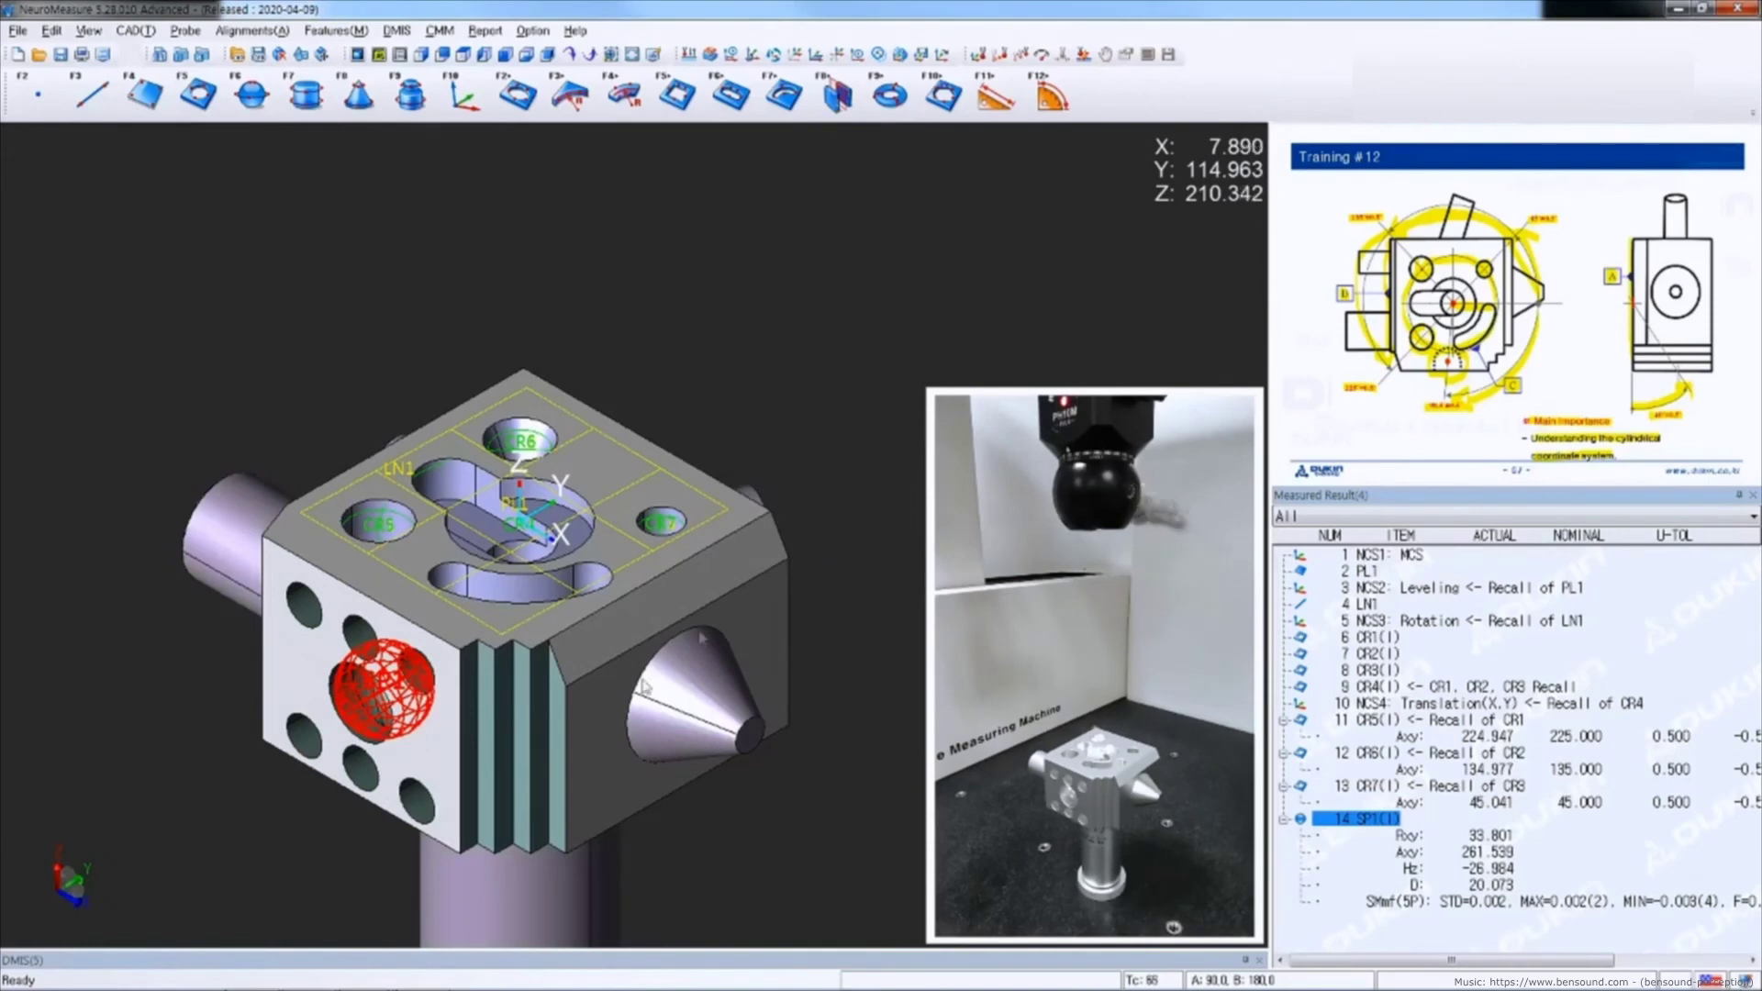
scroll(596, 678, "up", 3)
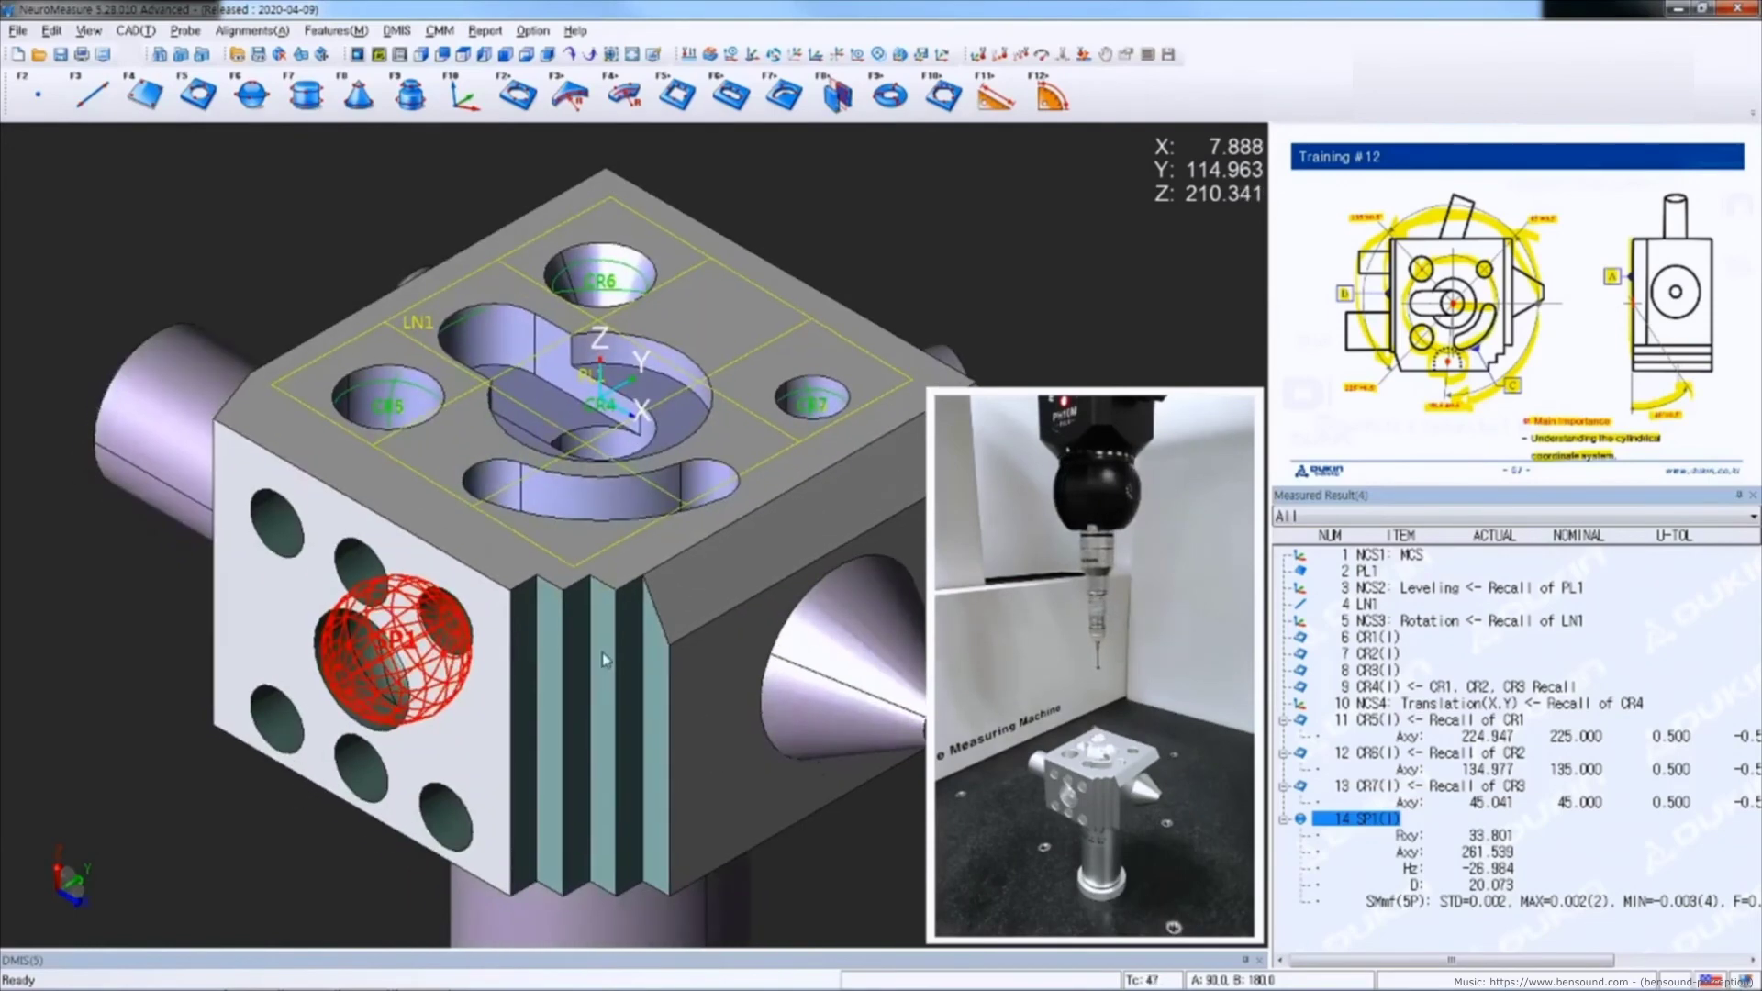
double_click(1429, 846)
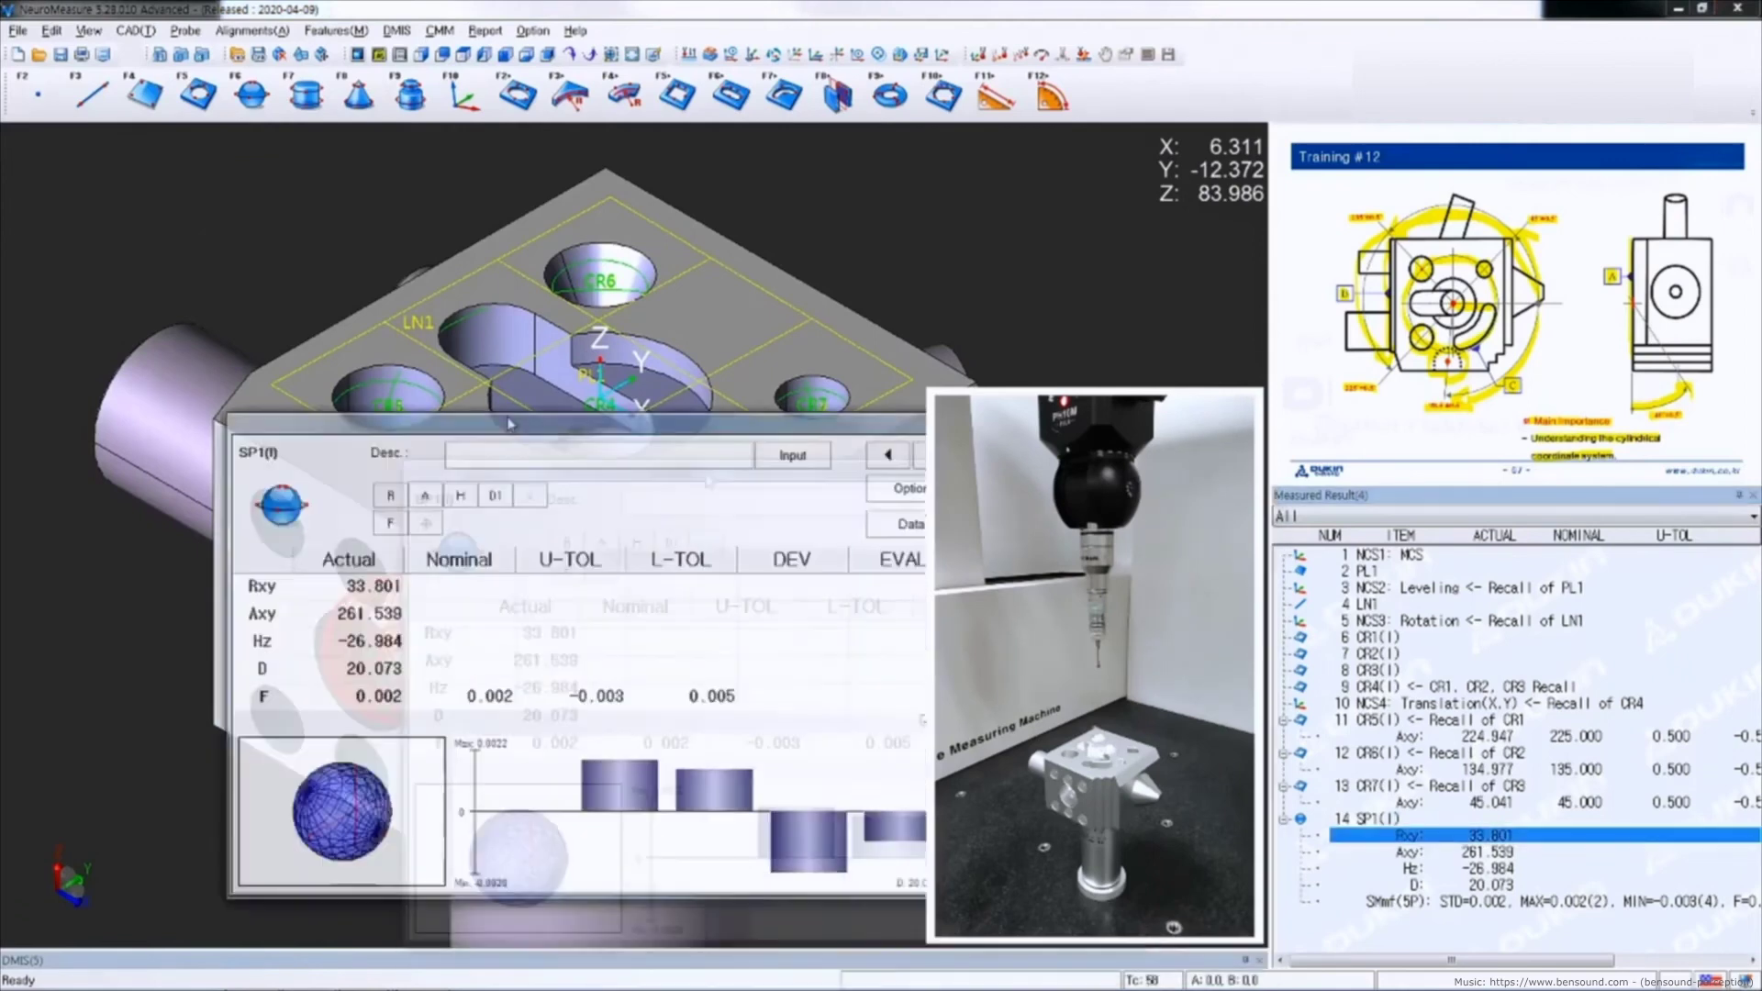
left_click(312, 449)
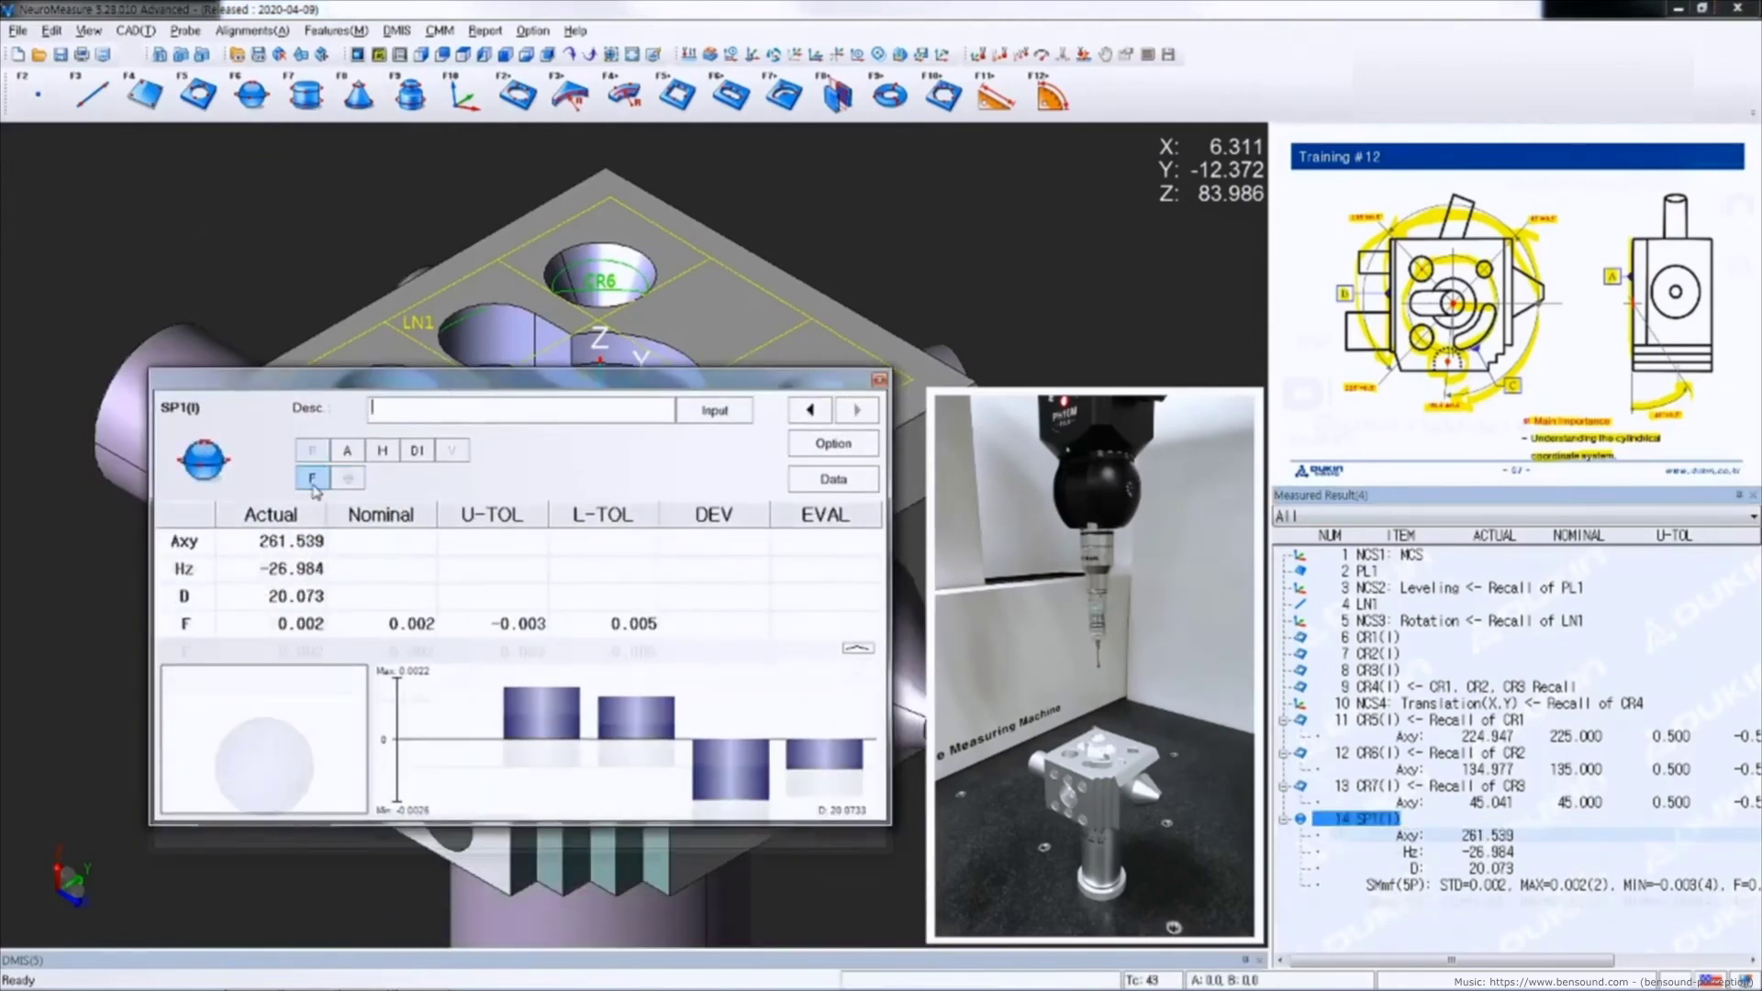
left_click(312, 477)
left_click(382, 449)
left_click(417, 450)
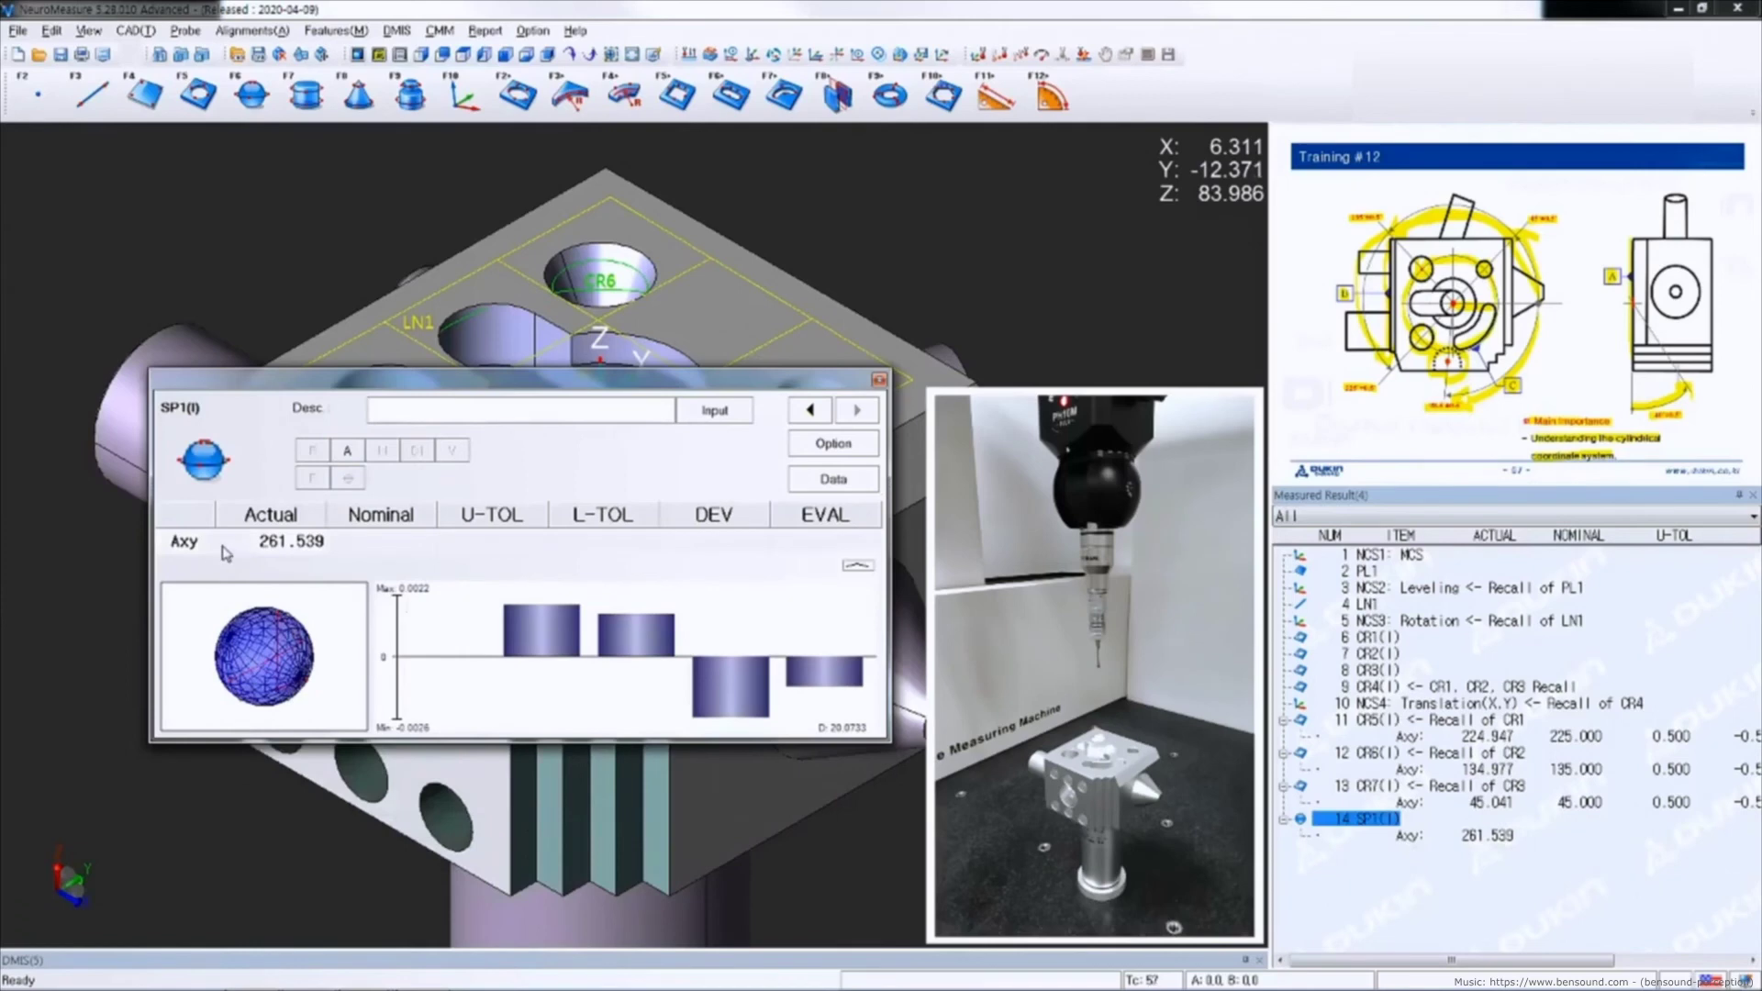
left_click(198, 549)
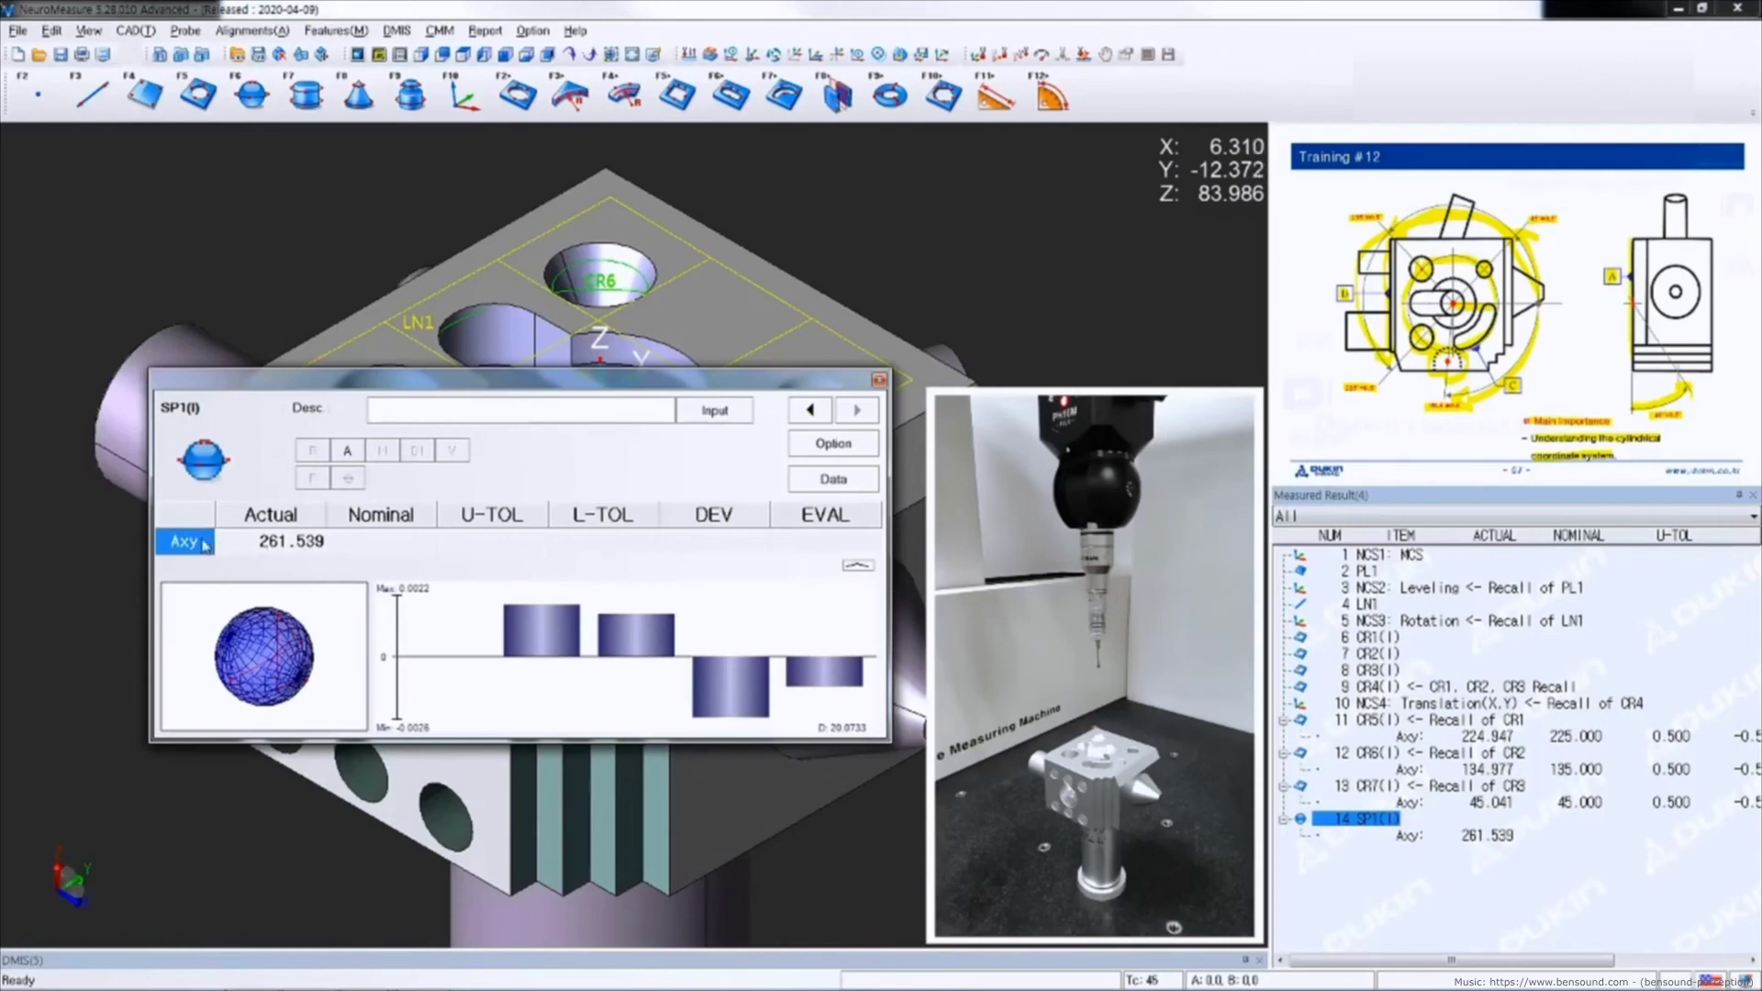
Set SP1's Axy angle rotation direction to clockwise (CW)
double_click(188, 544)
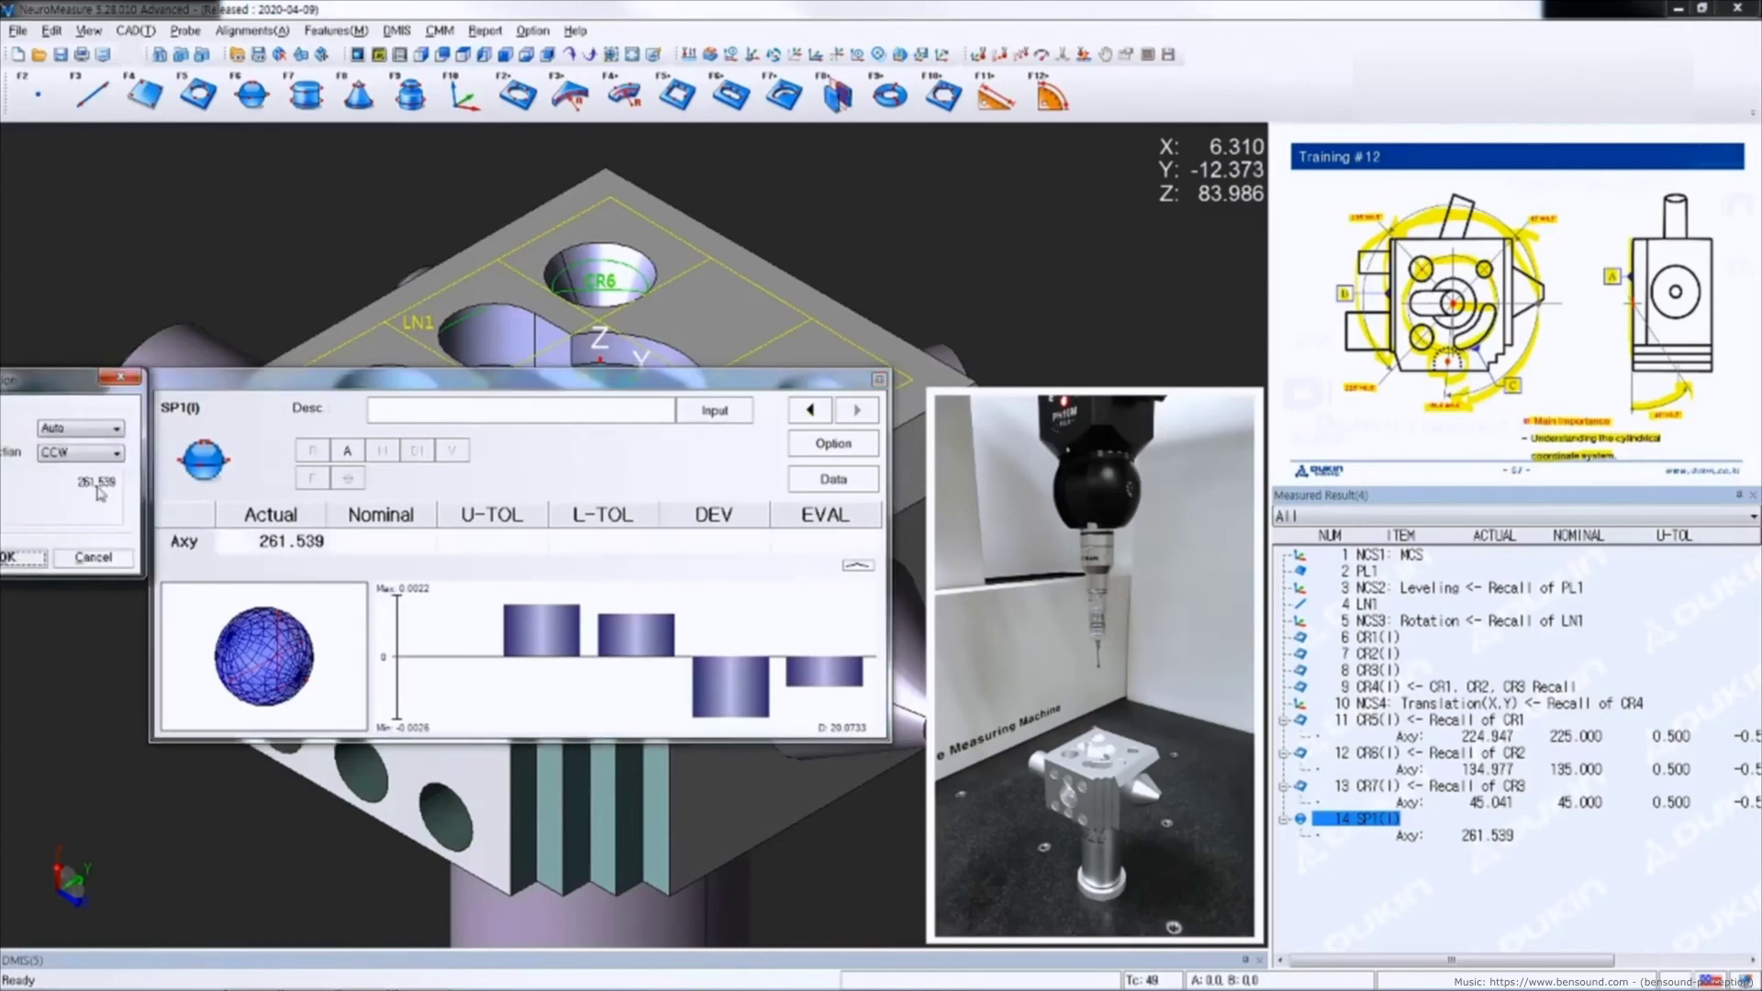
left_click_drag(31, 388, 255, 415)
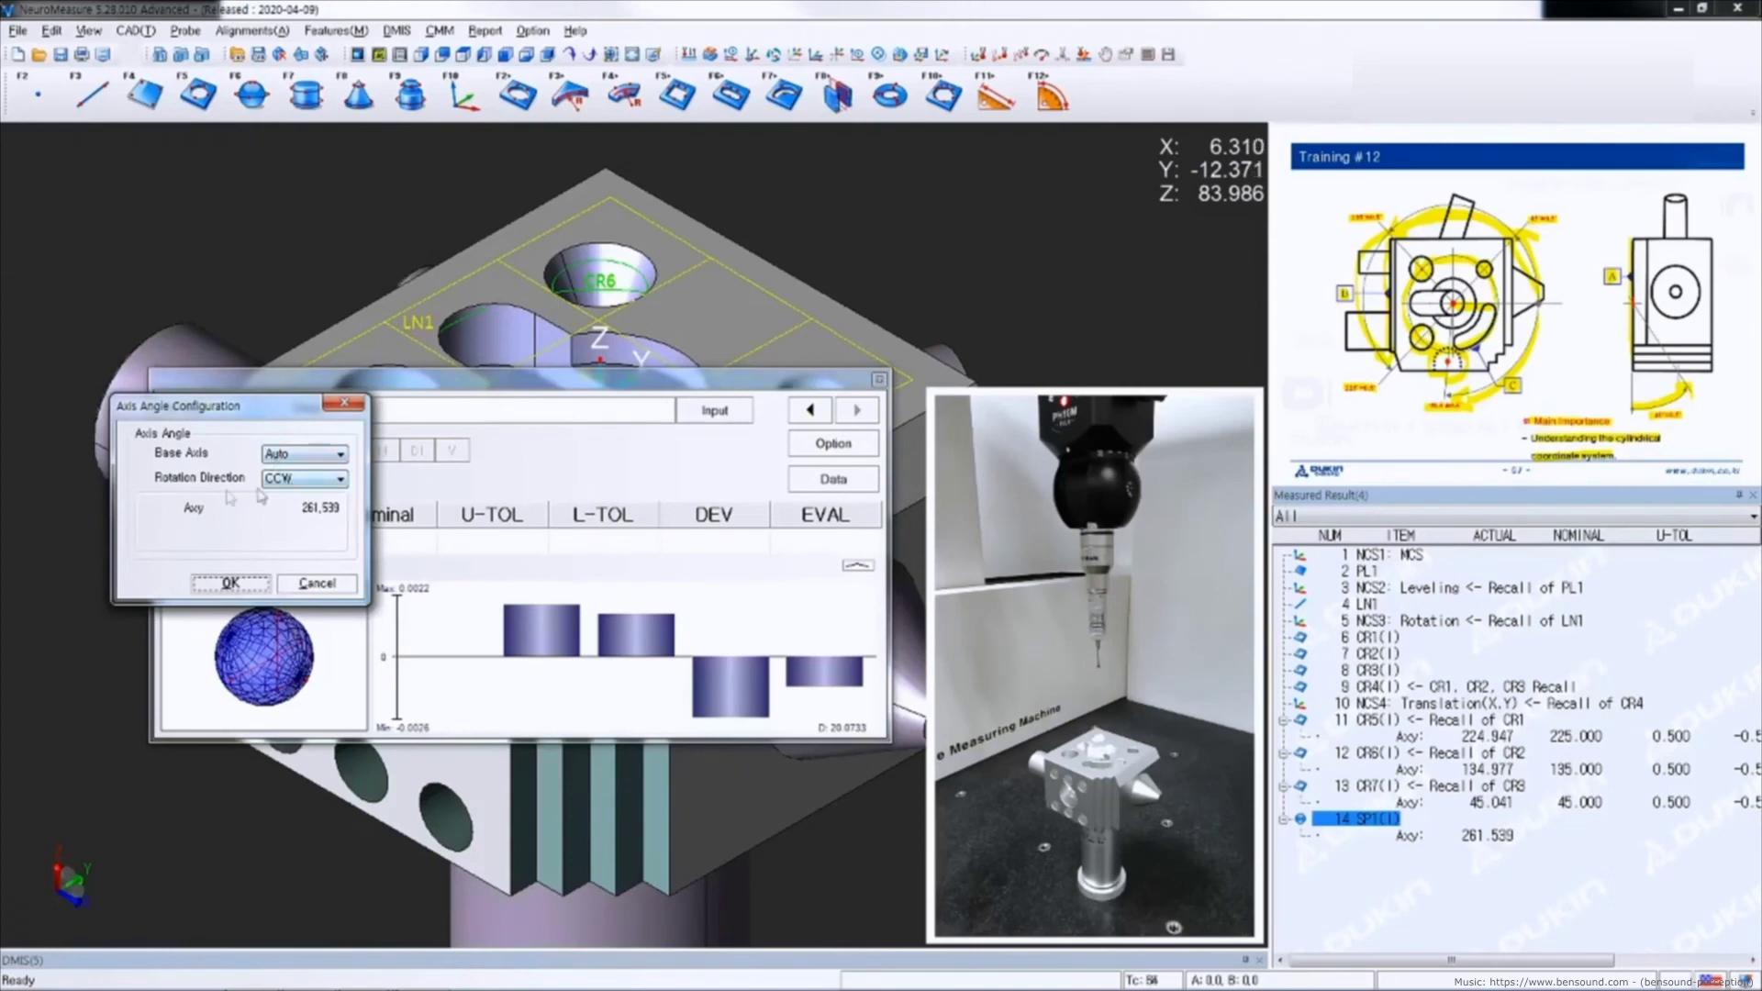
left_click(303, 480)
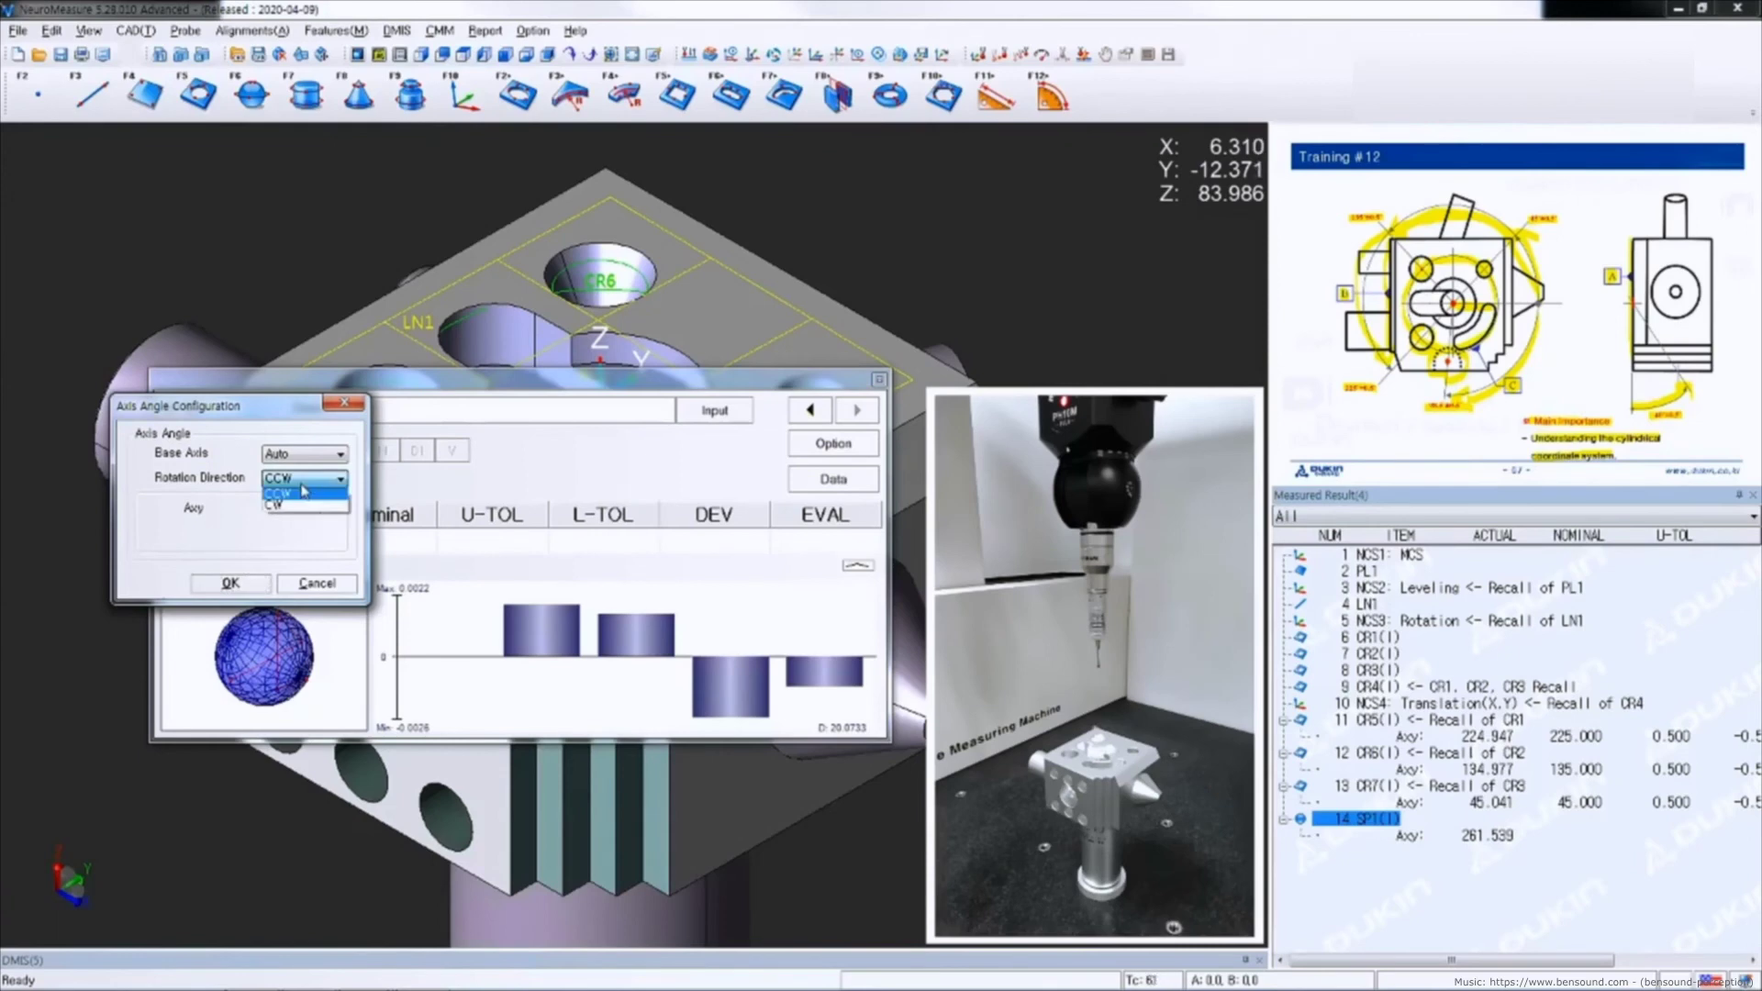
left_click(308, 505)
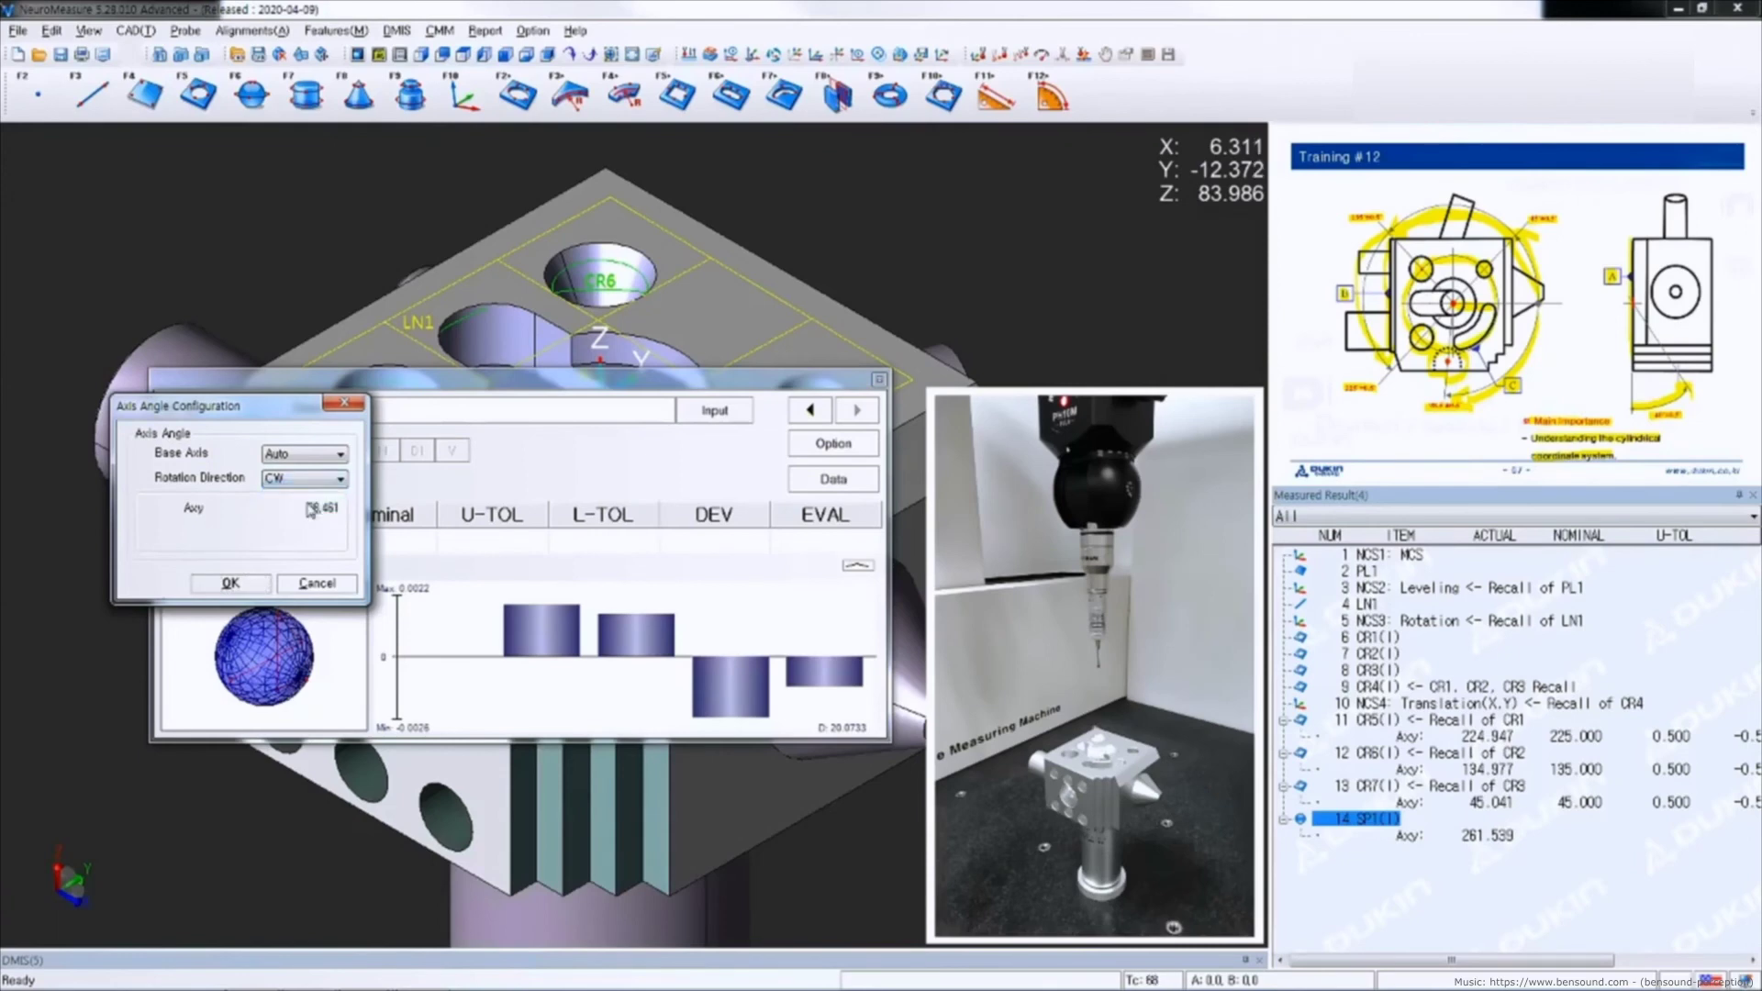
left_click(232, 583)
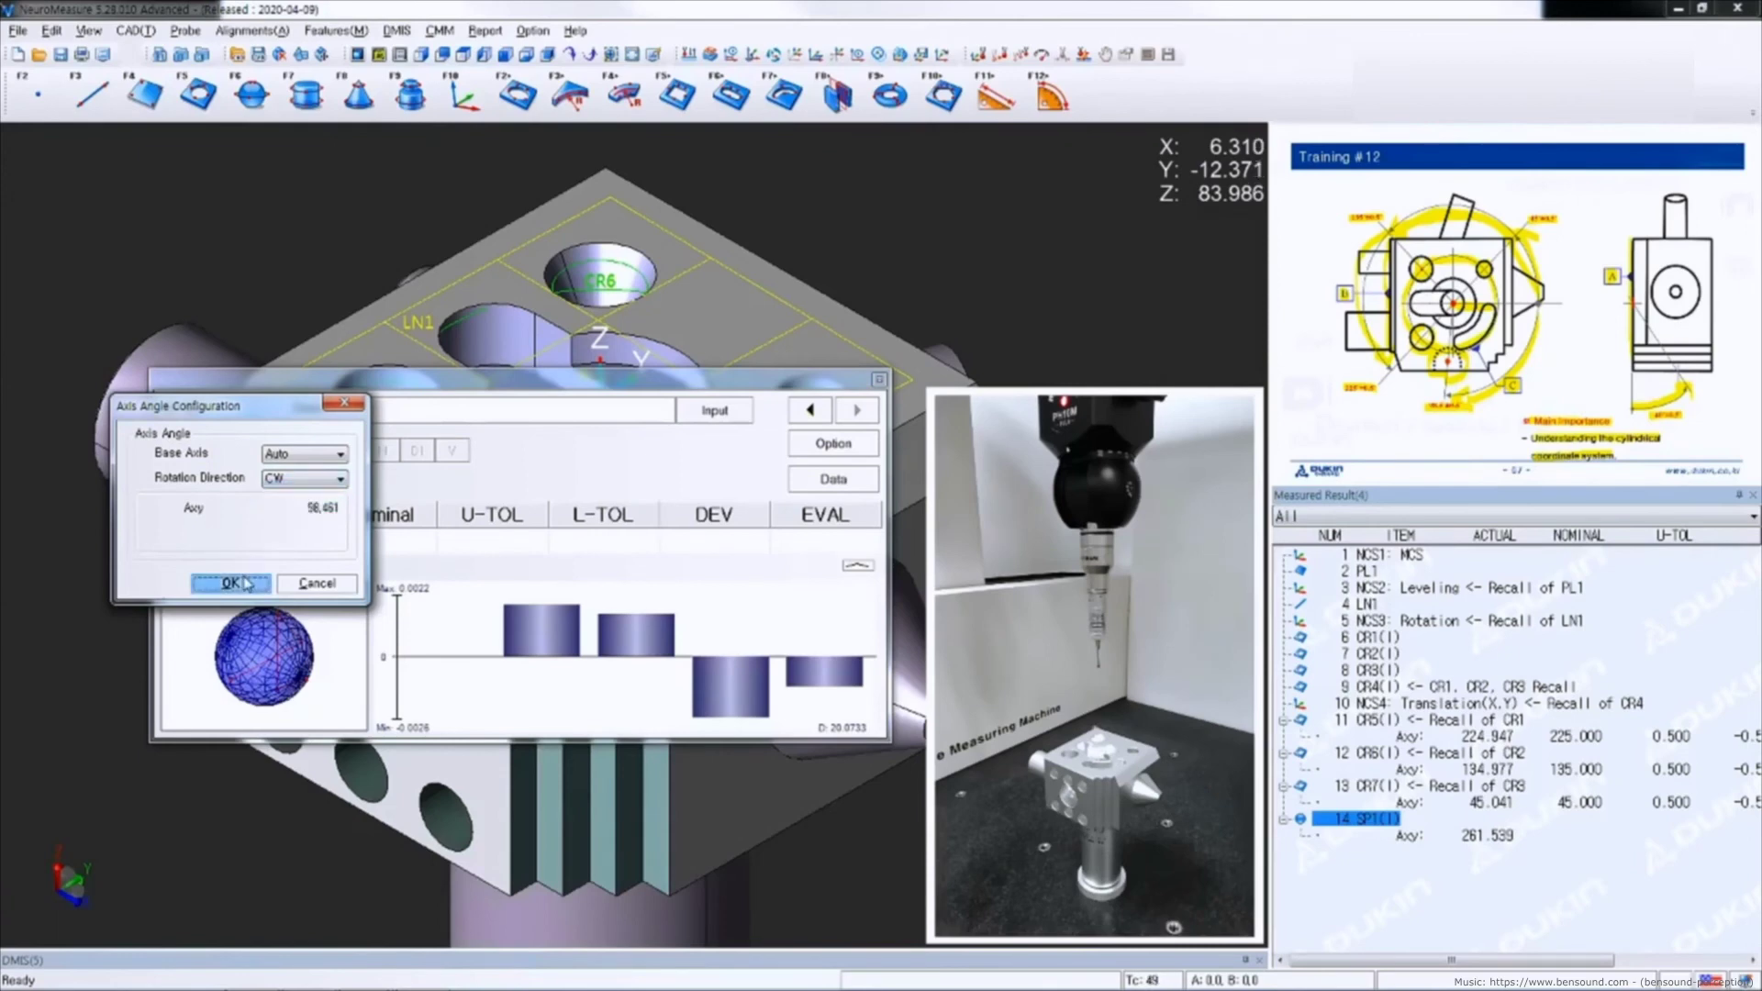
Give SP1's Axy angle a 98.5 nominal with 0.5 tolerance and close its window
left_click_drag(610, 613, 255, 472)
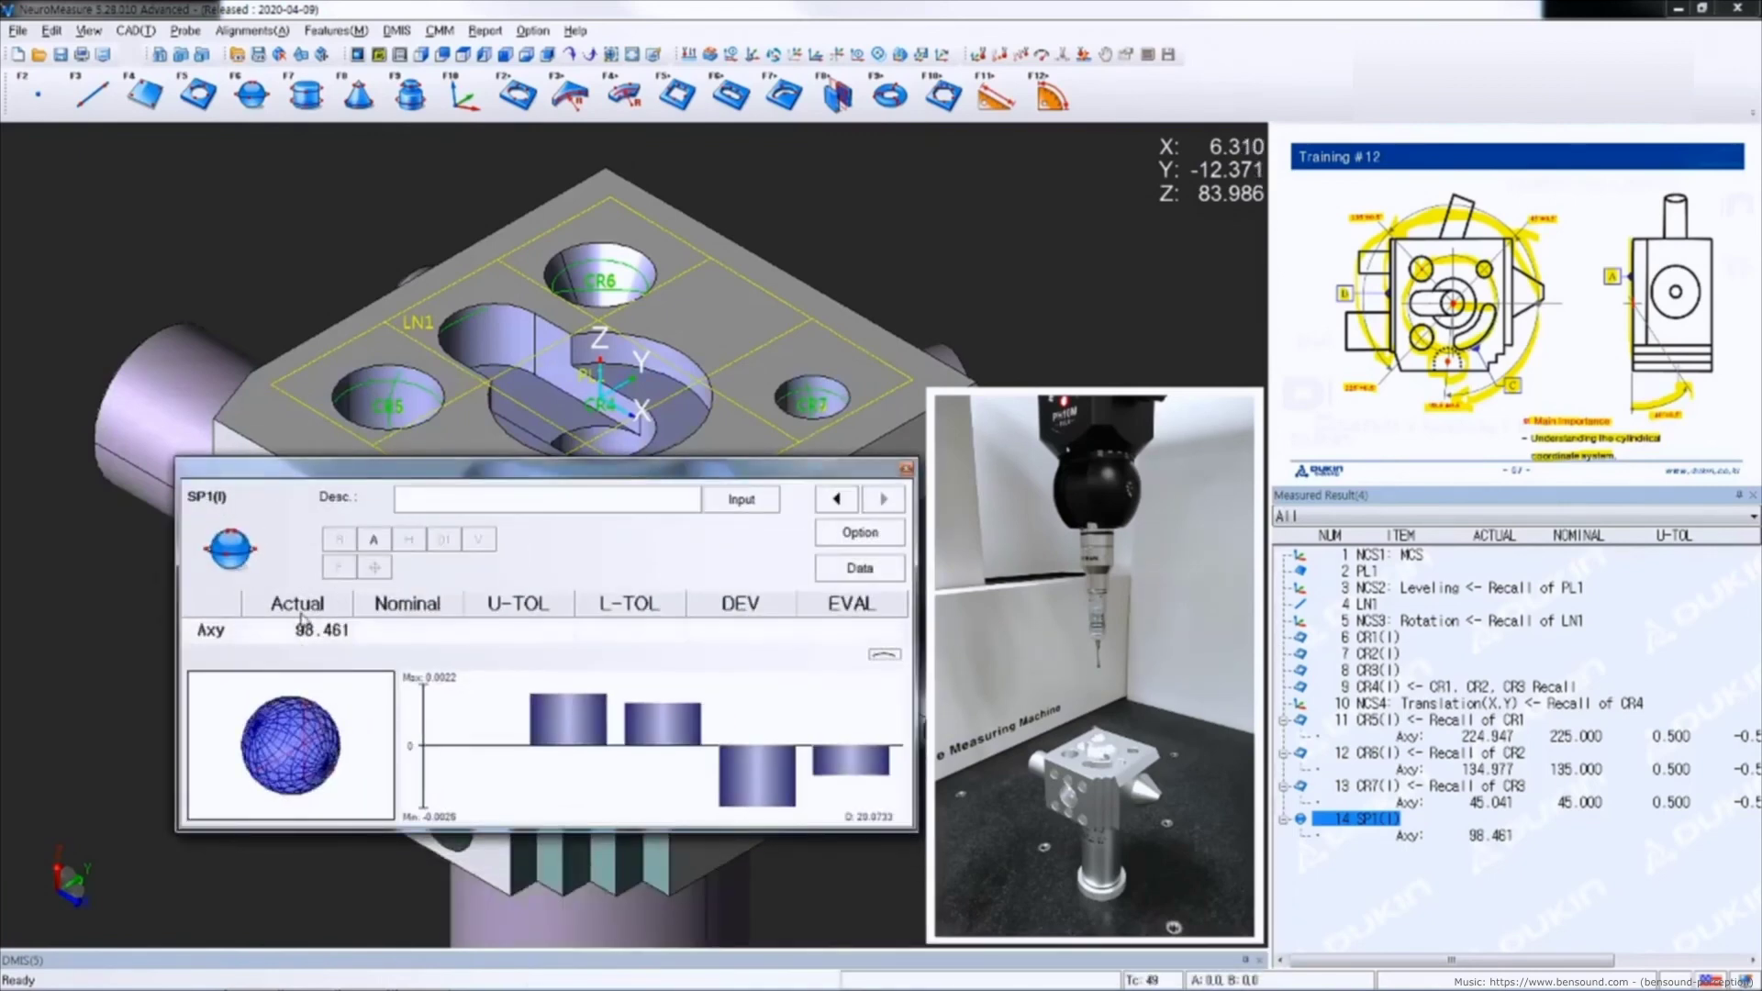
left_click(385, 632)
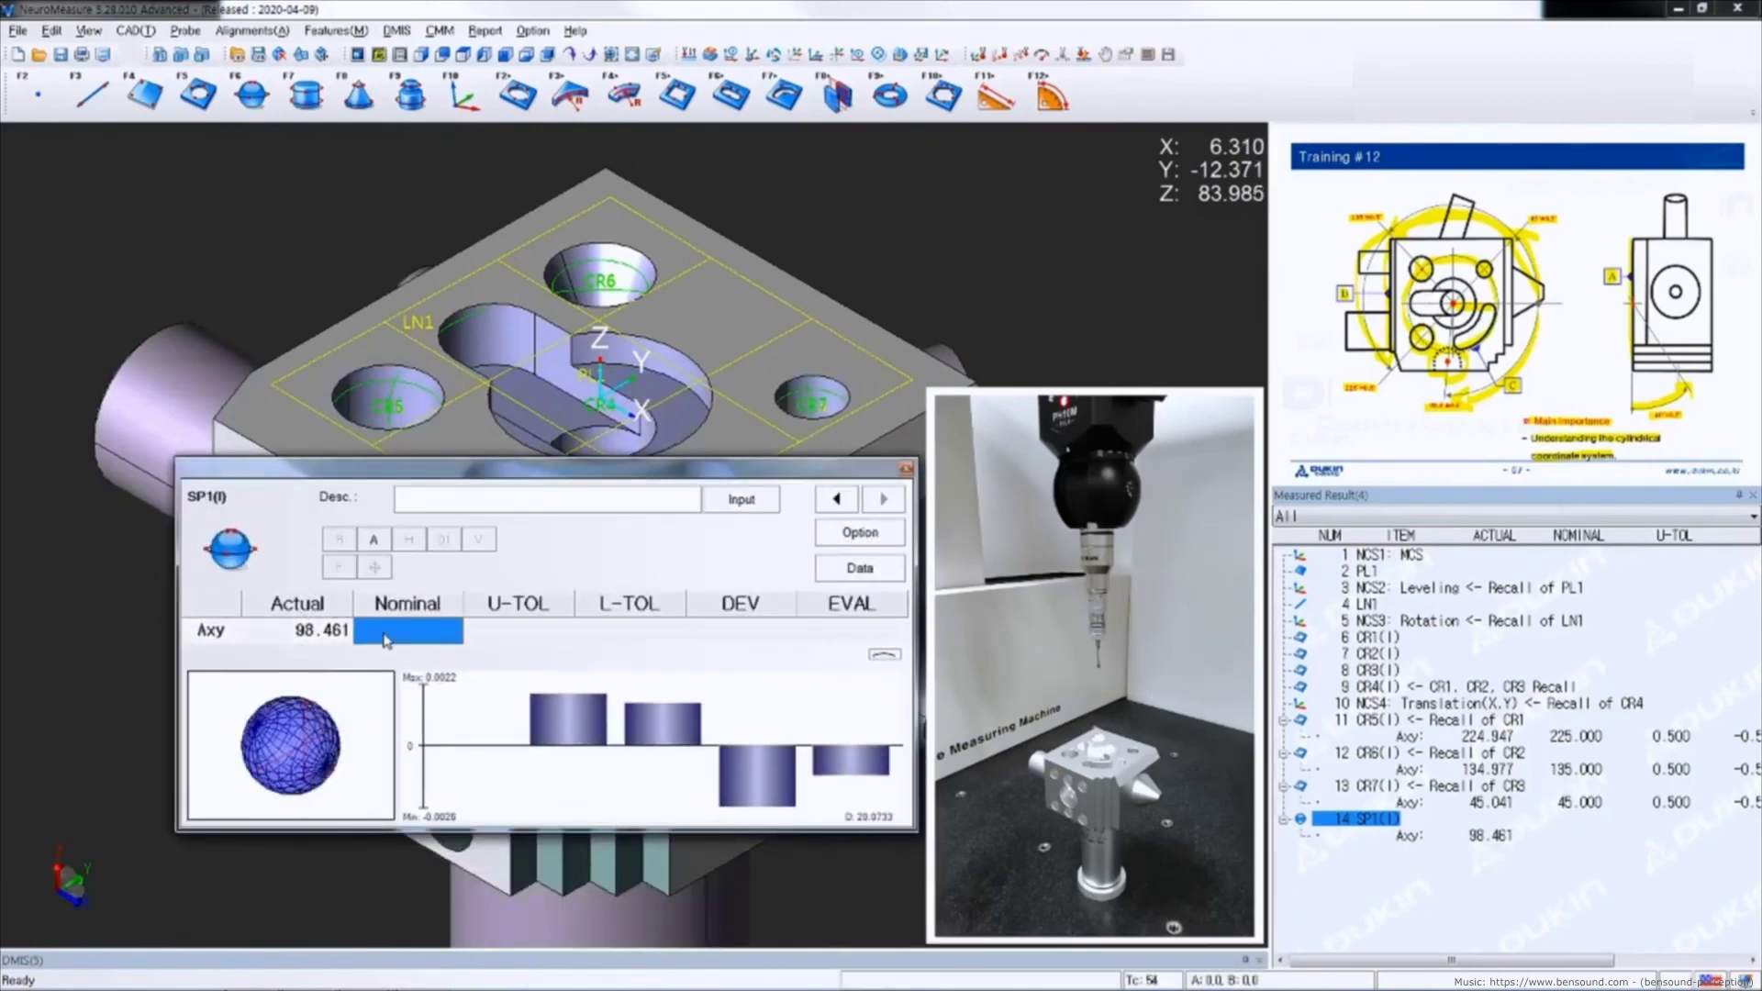
type("98.5")
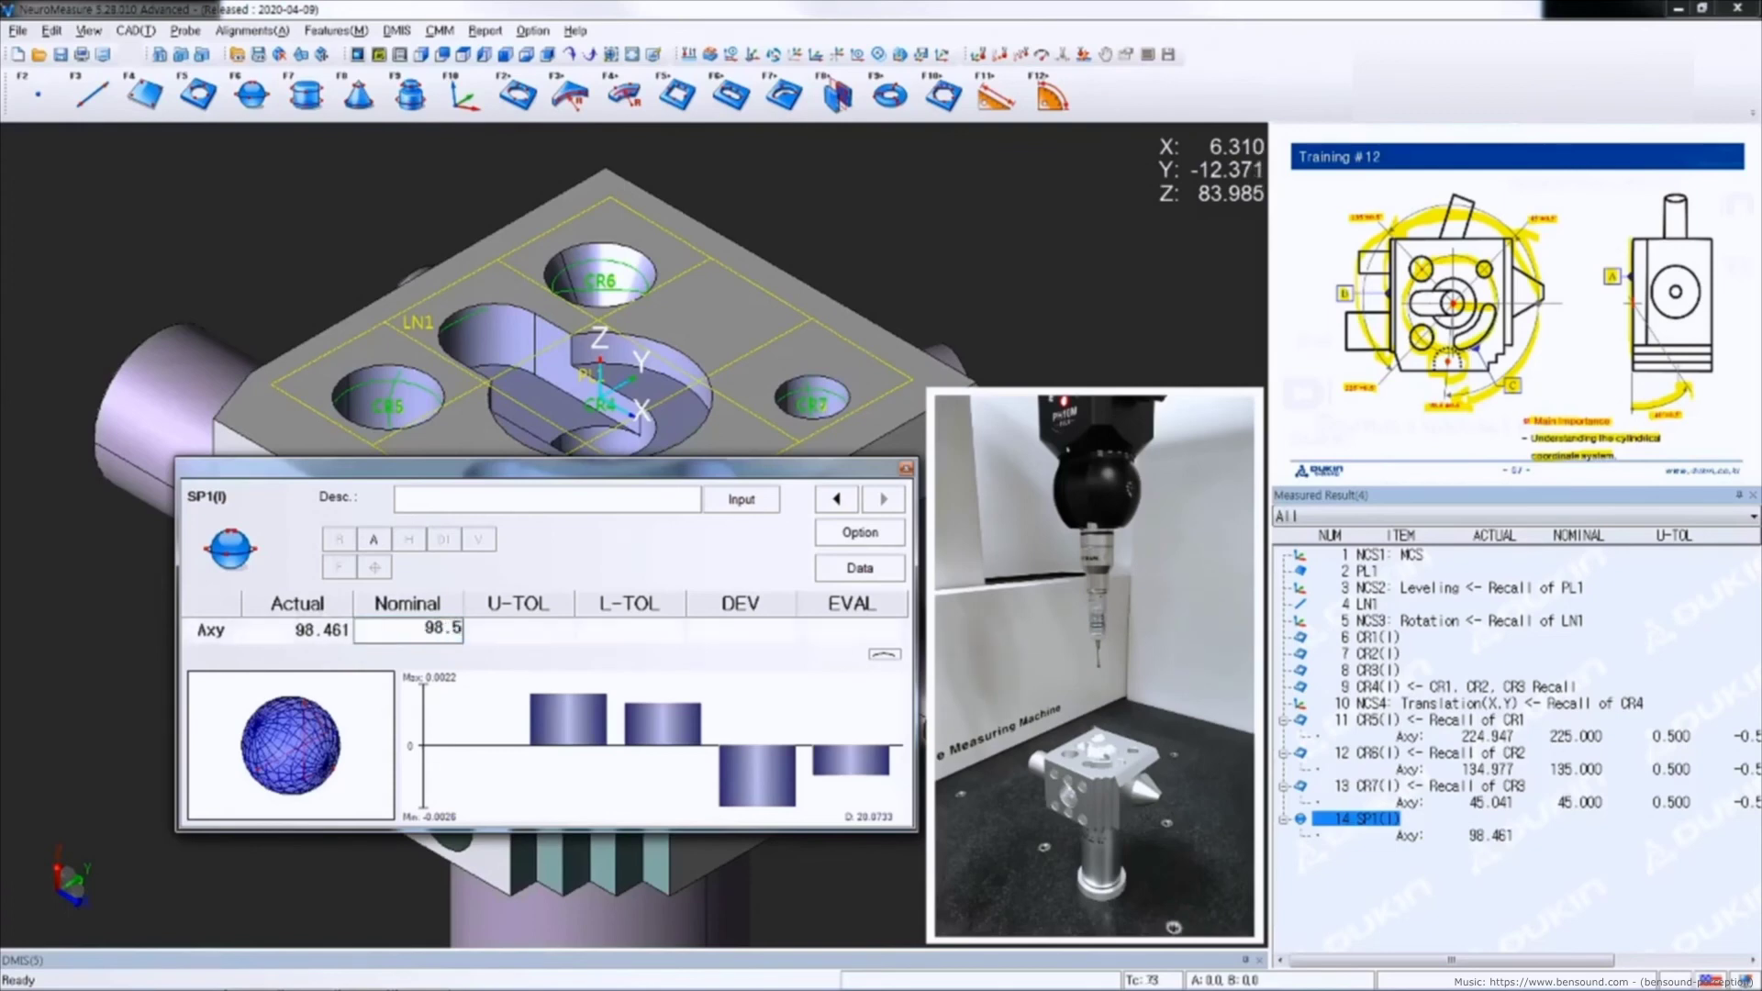
key("Return")
left_click(481, 637)
type("0.5")
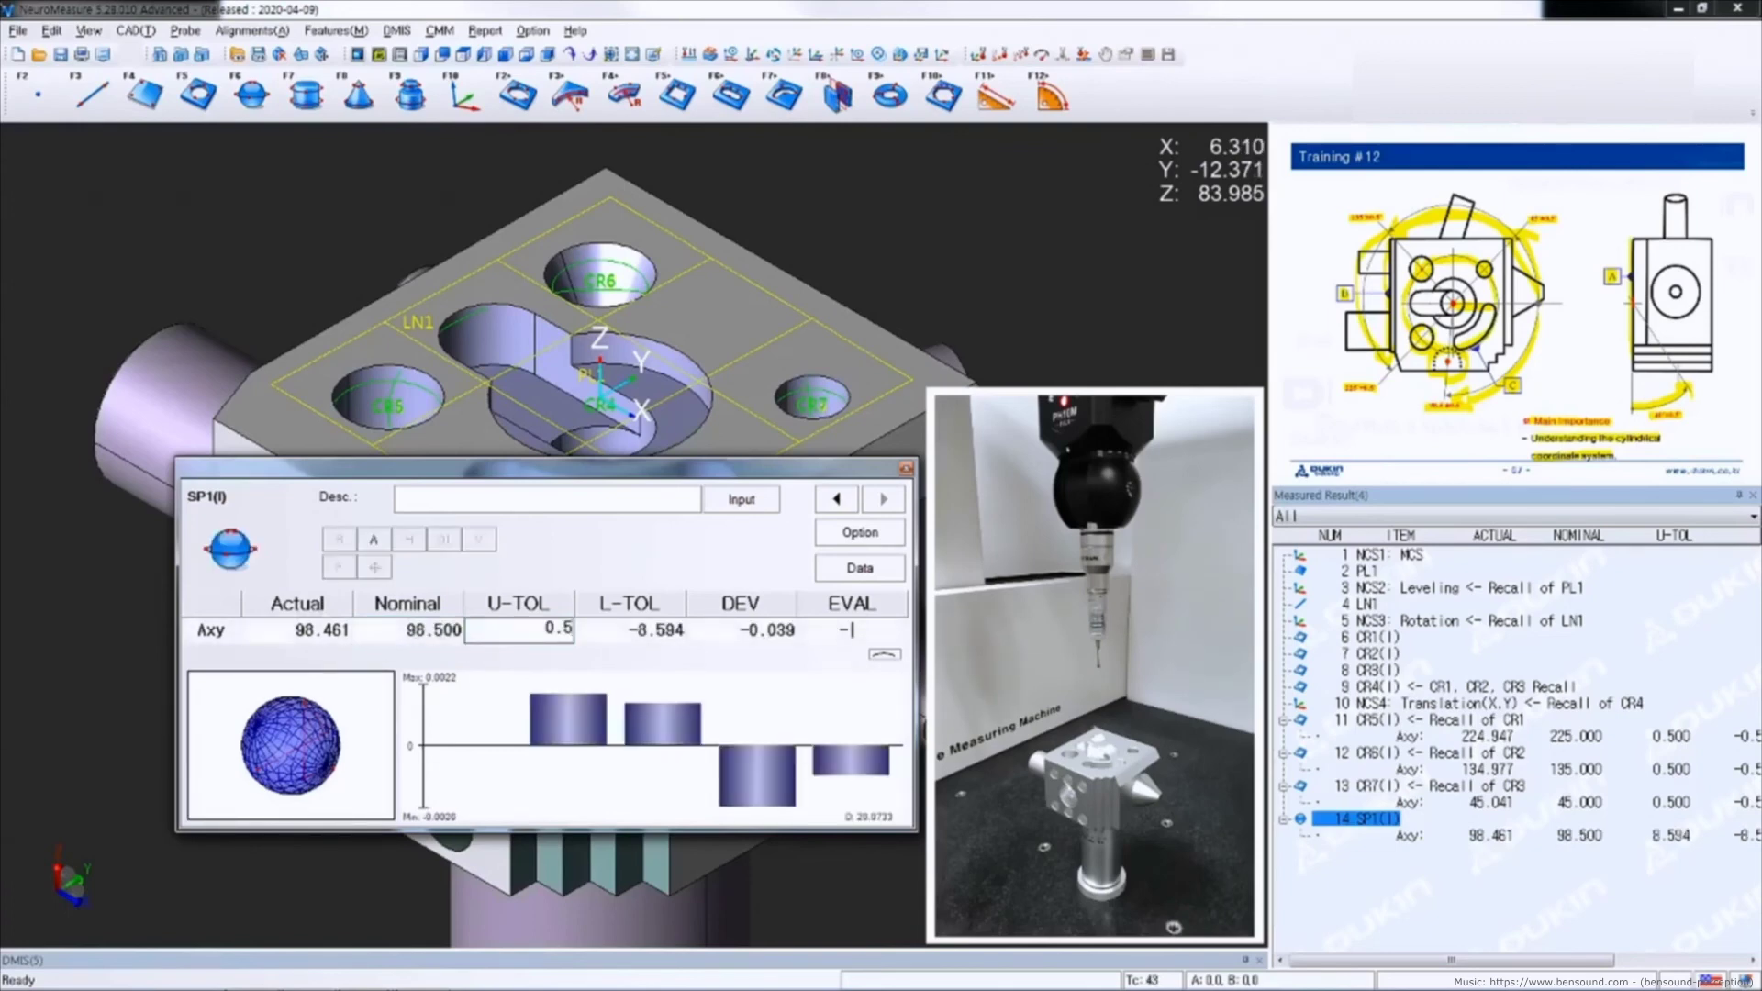
key("Return")
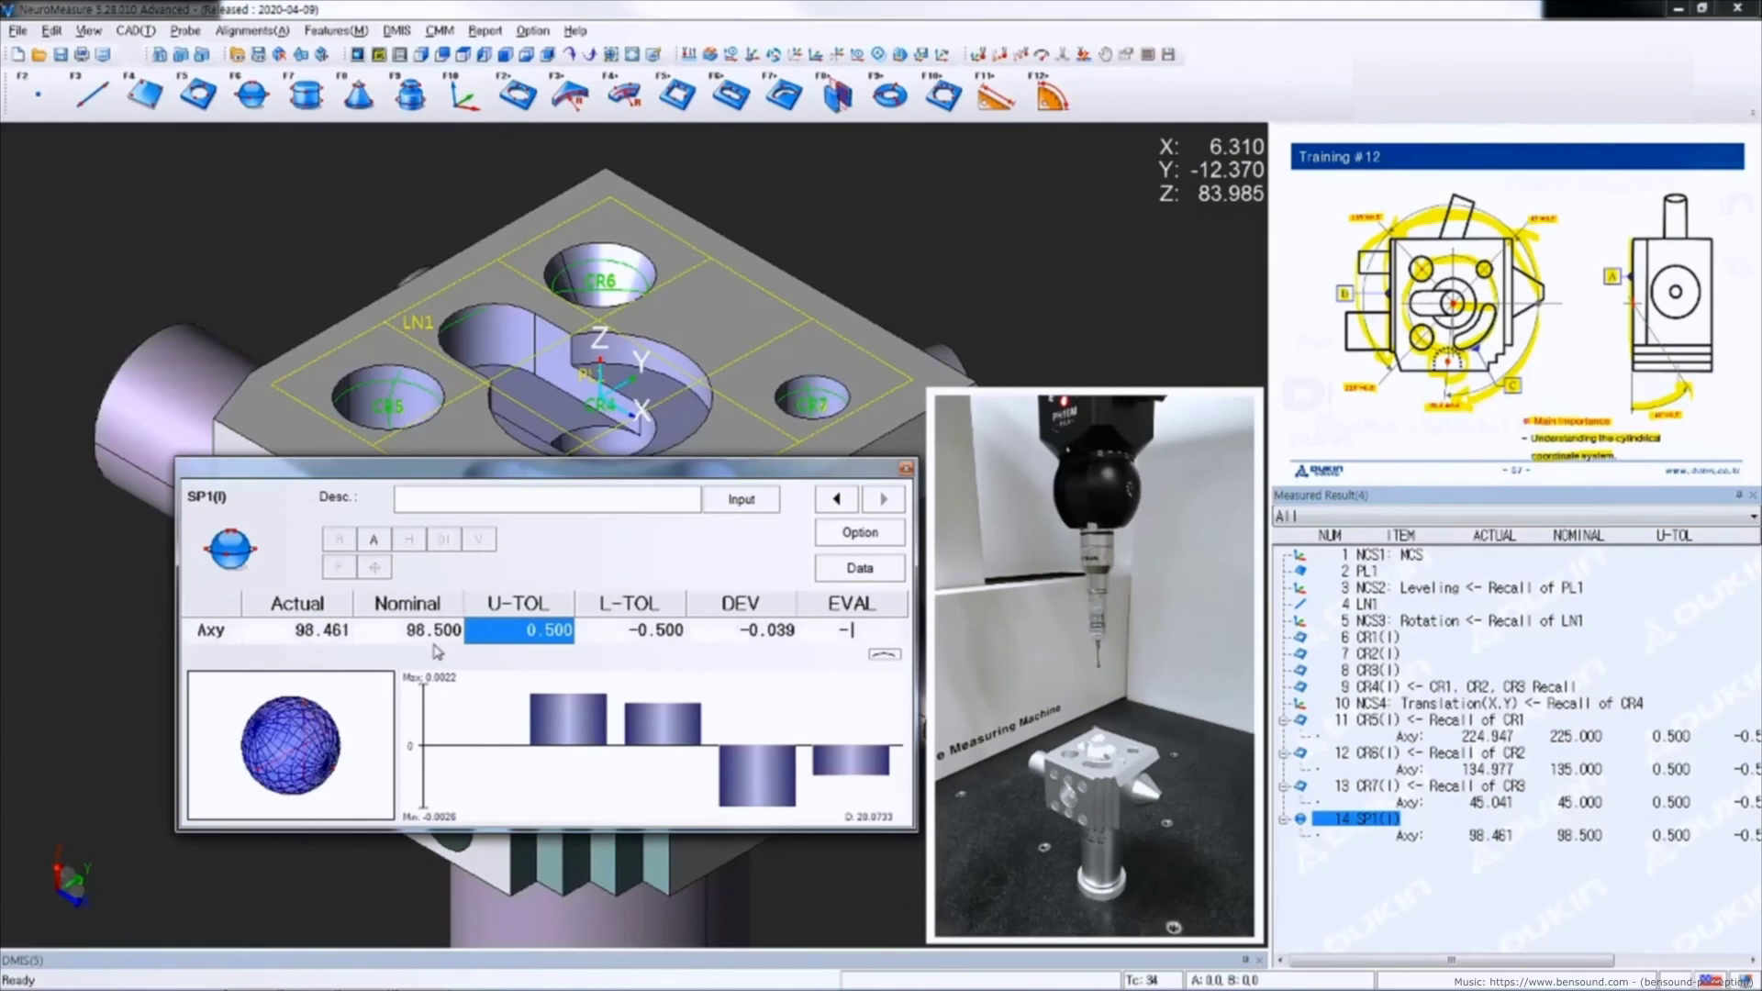
left_click(908, 469)
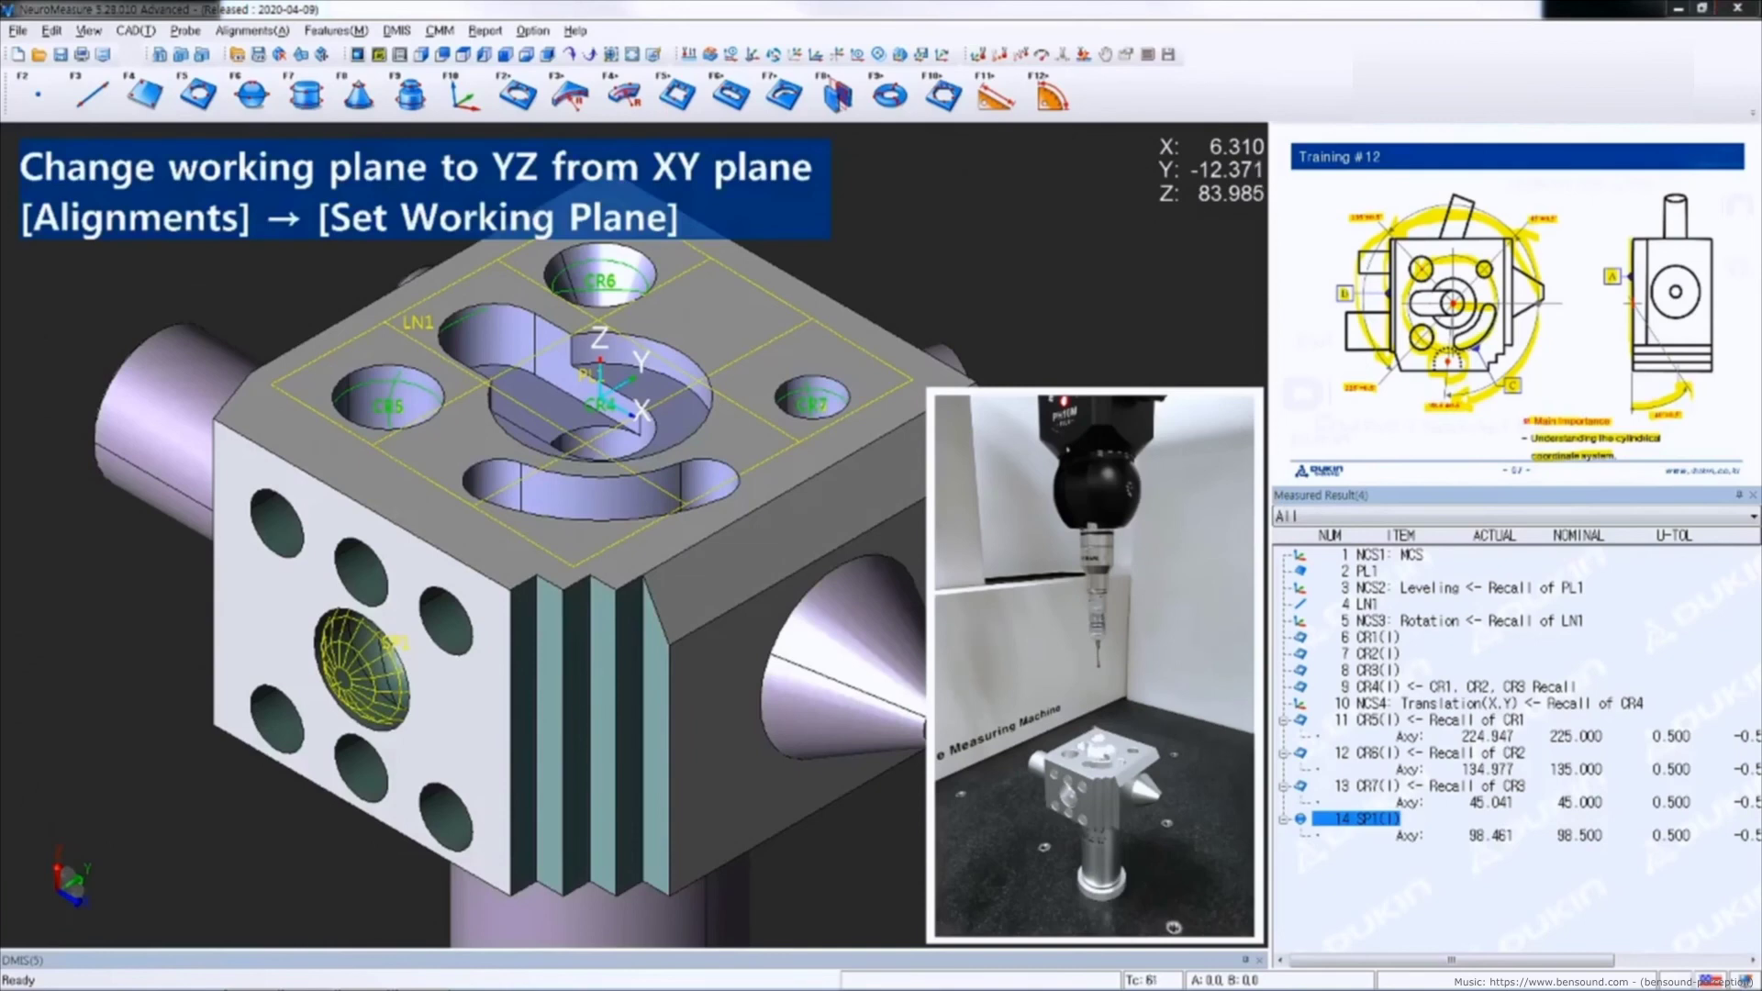
Switch the working plane from XY to YZ Plane (X Axis), then bring up actions for the SP1 sphere result
left_click(246, 31)
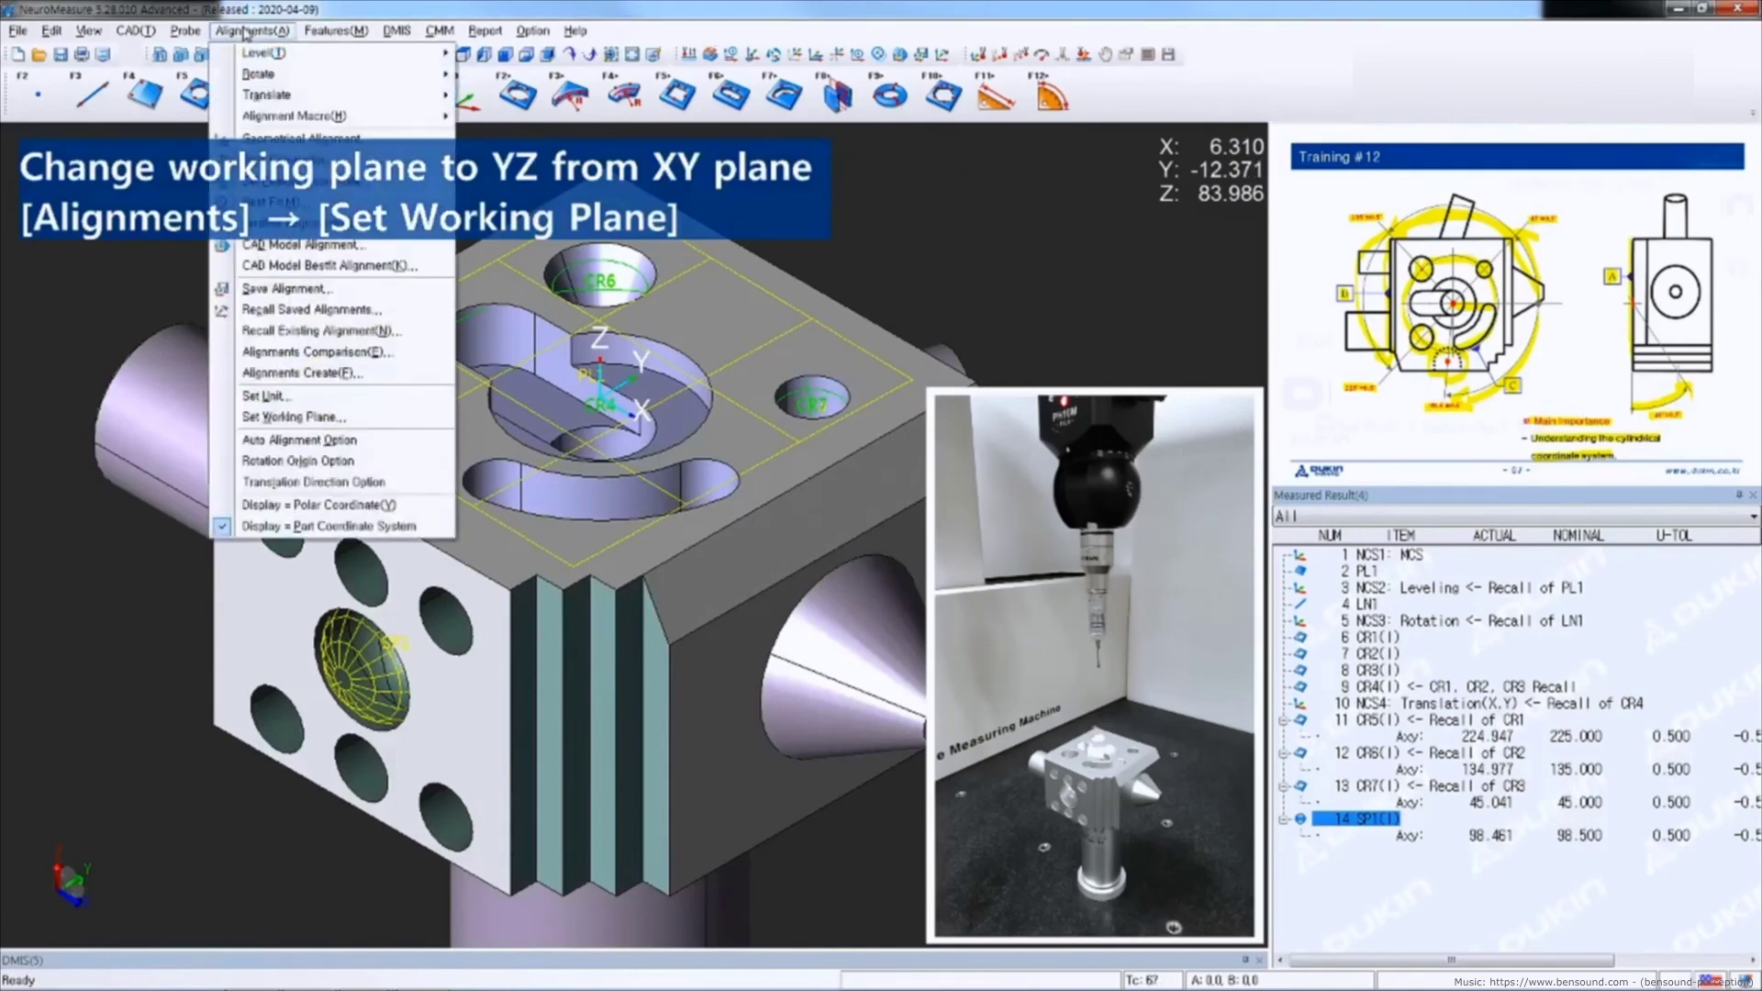
left_click(331, 417)
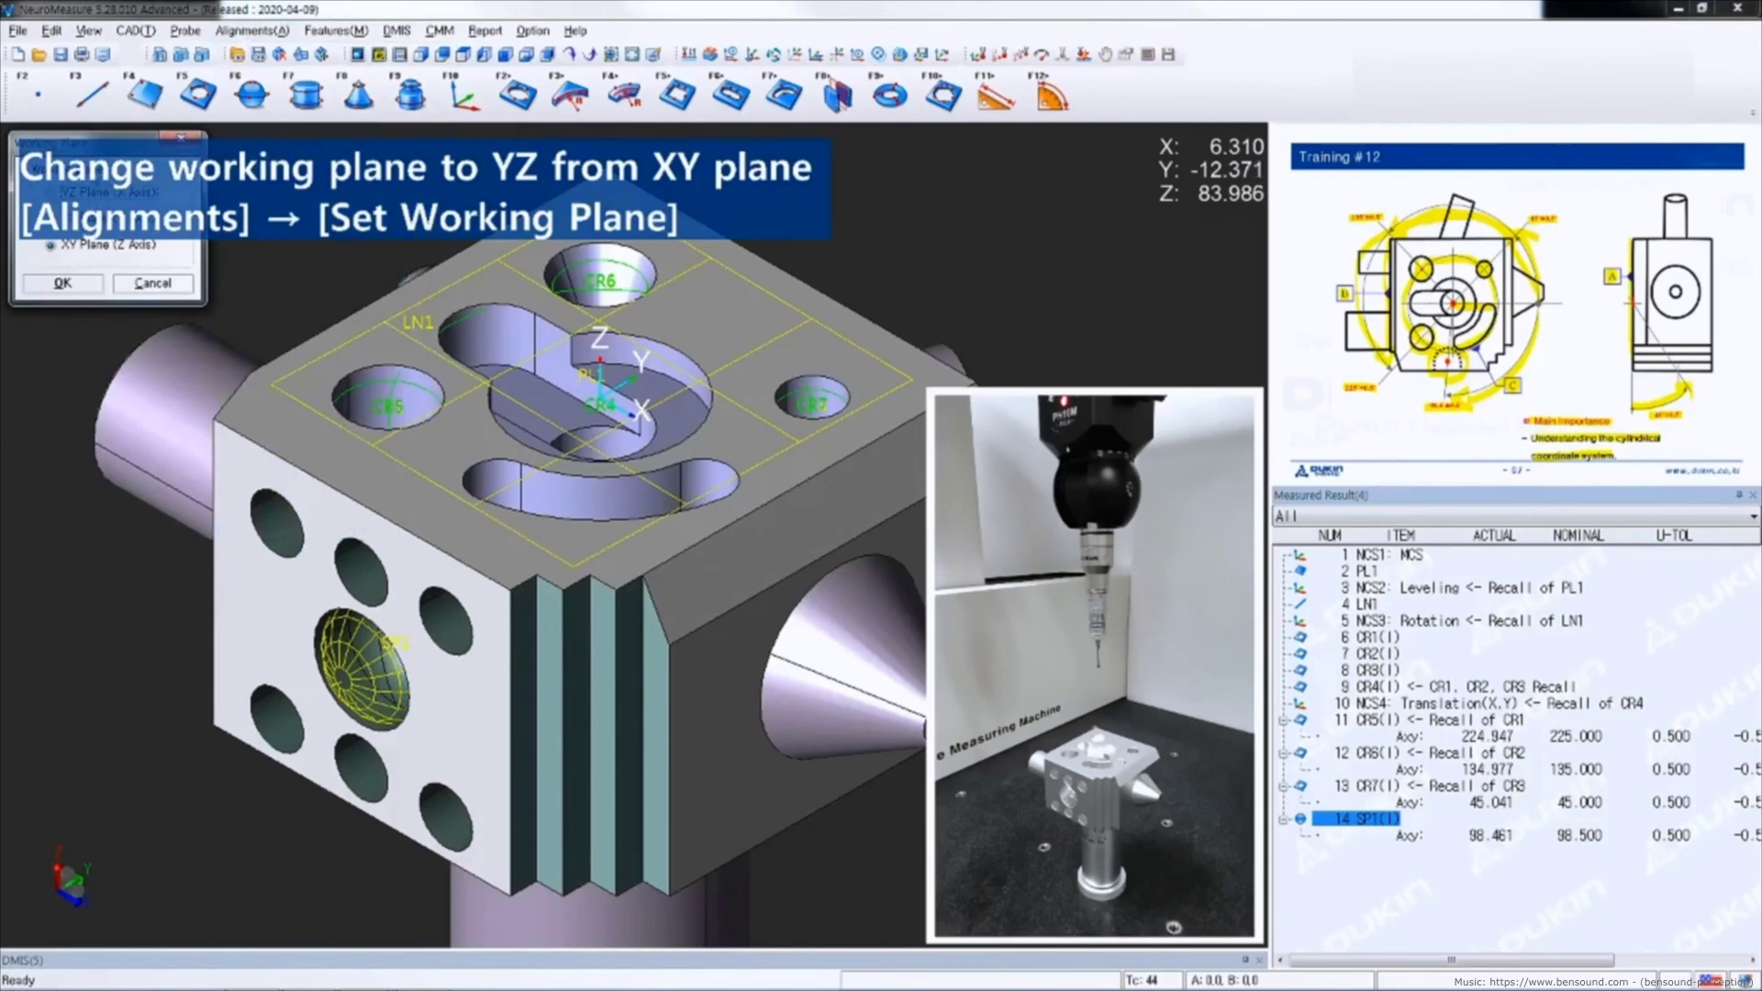
left_click_drag(91, 143, 238, 402)
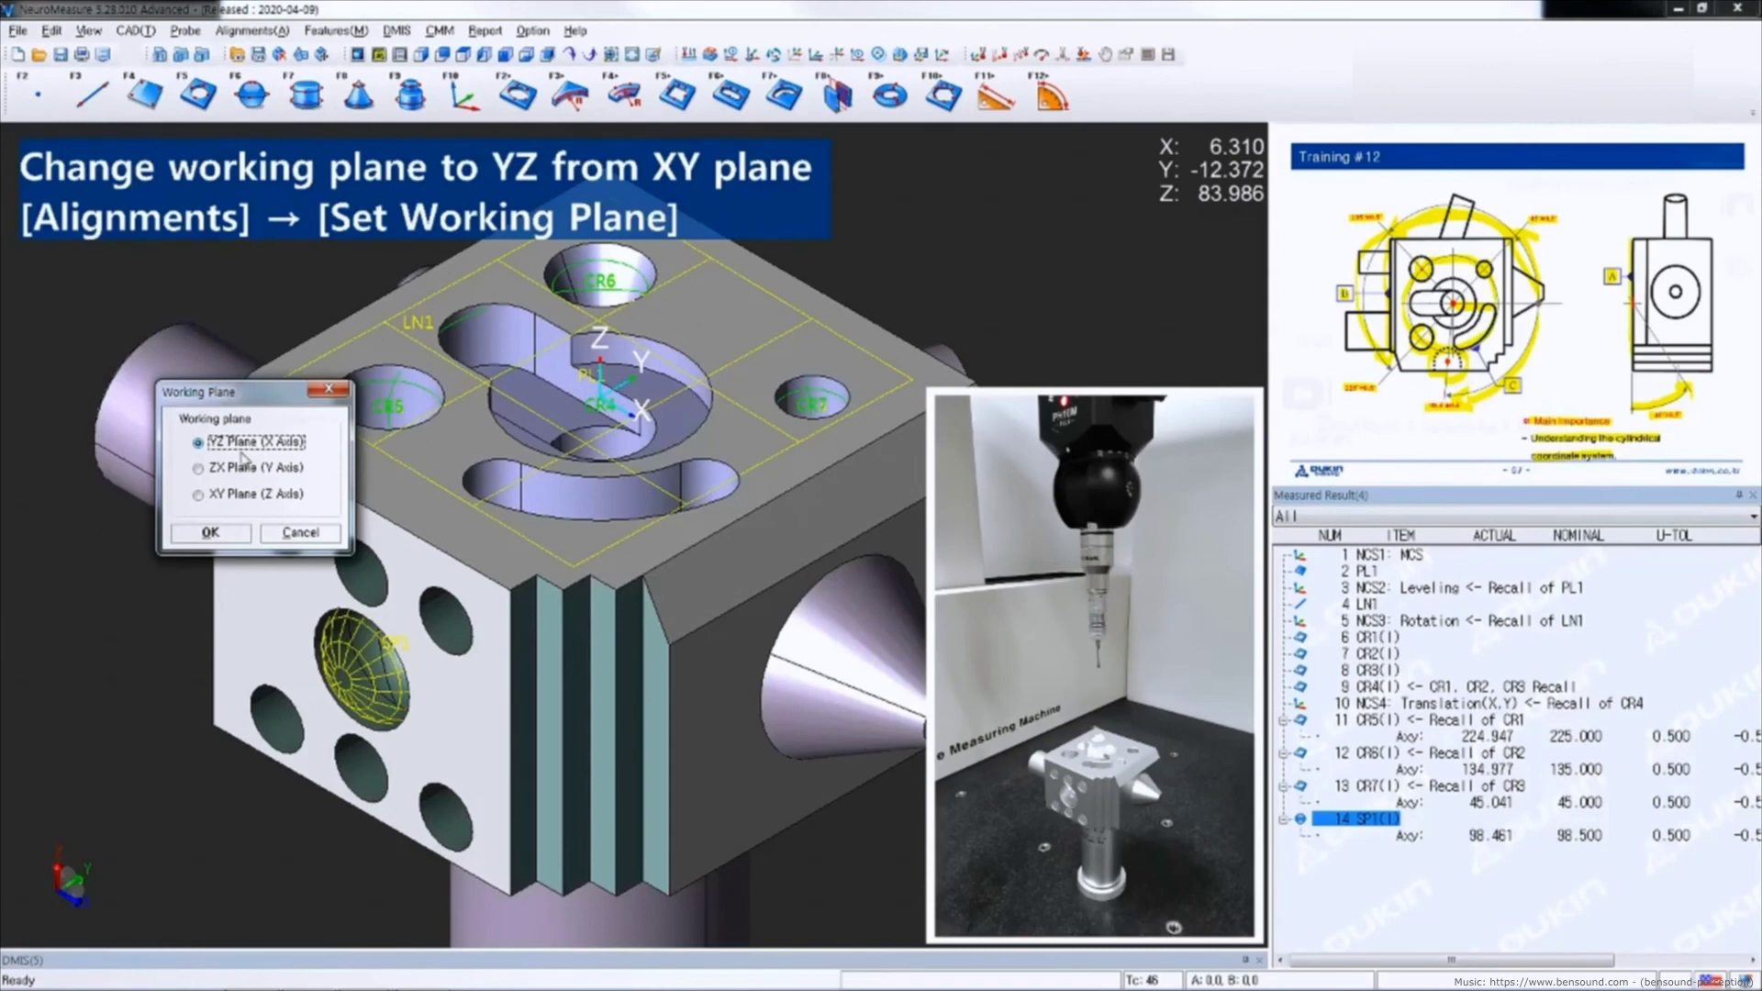
left_click(204, 536)
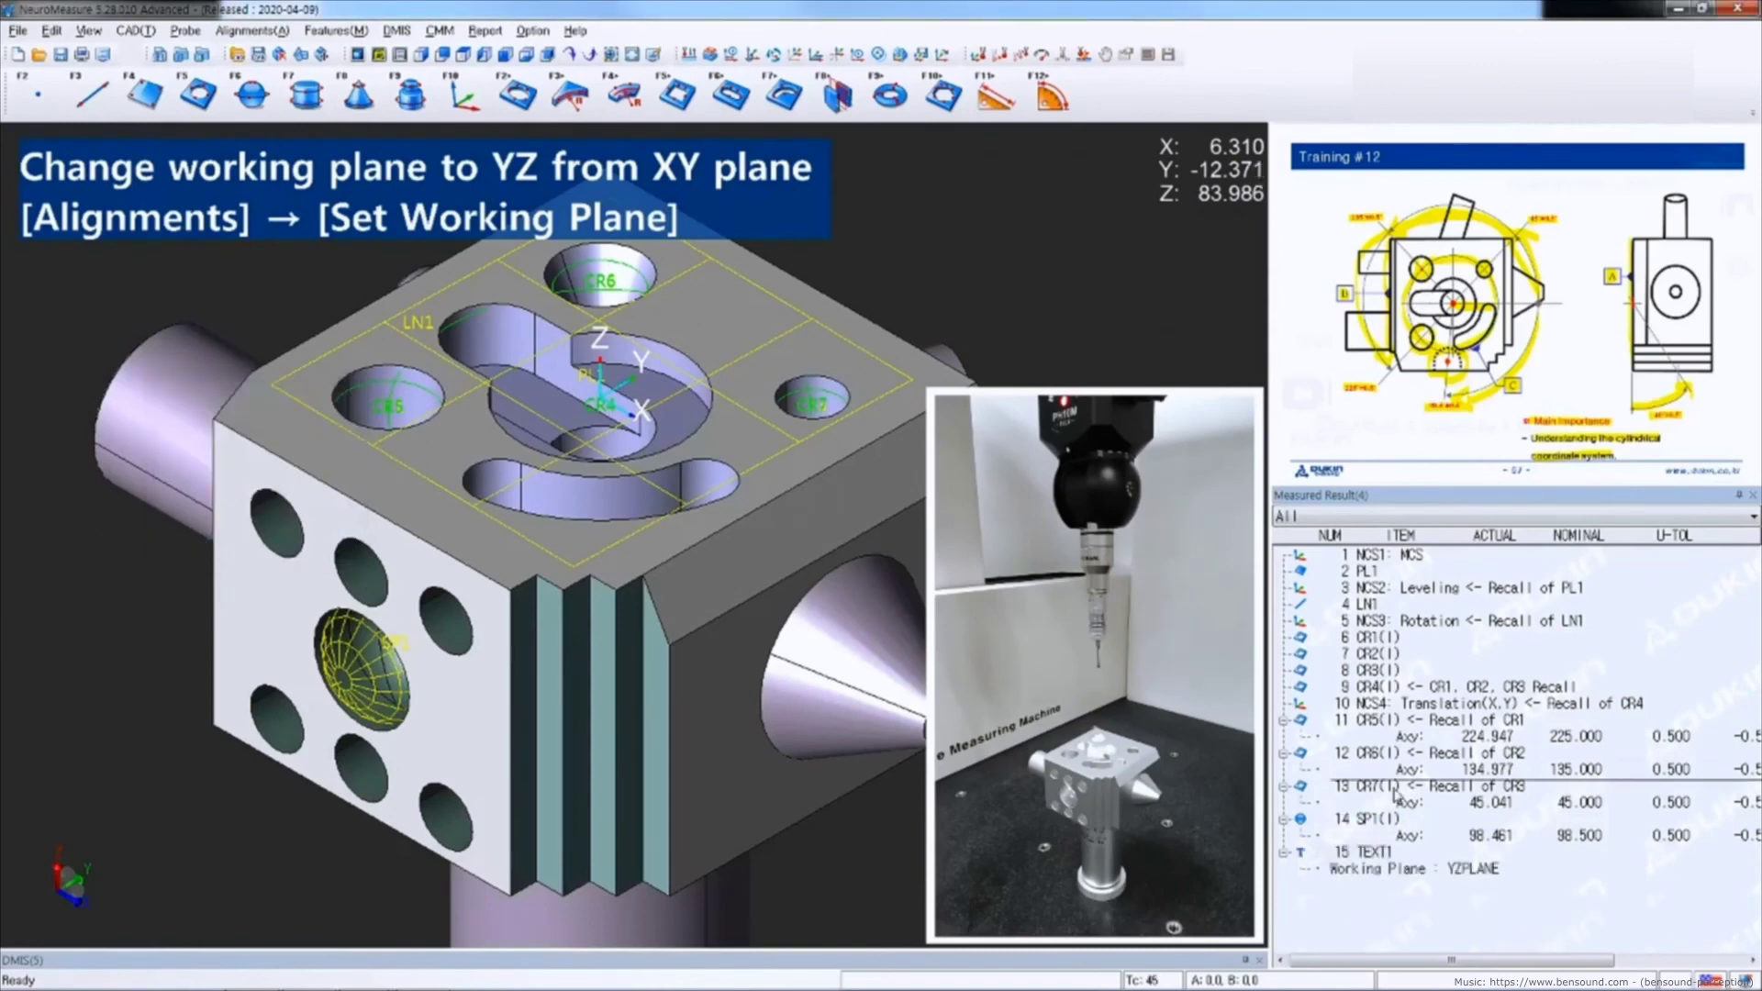
left_click(1386, 820)
right_click(1389, 821)
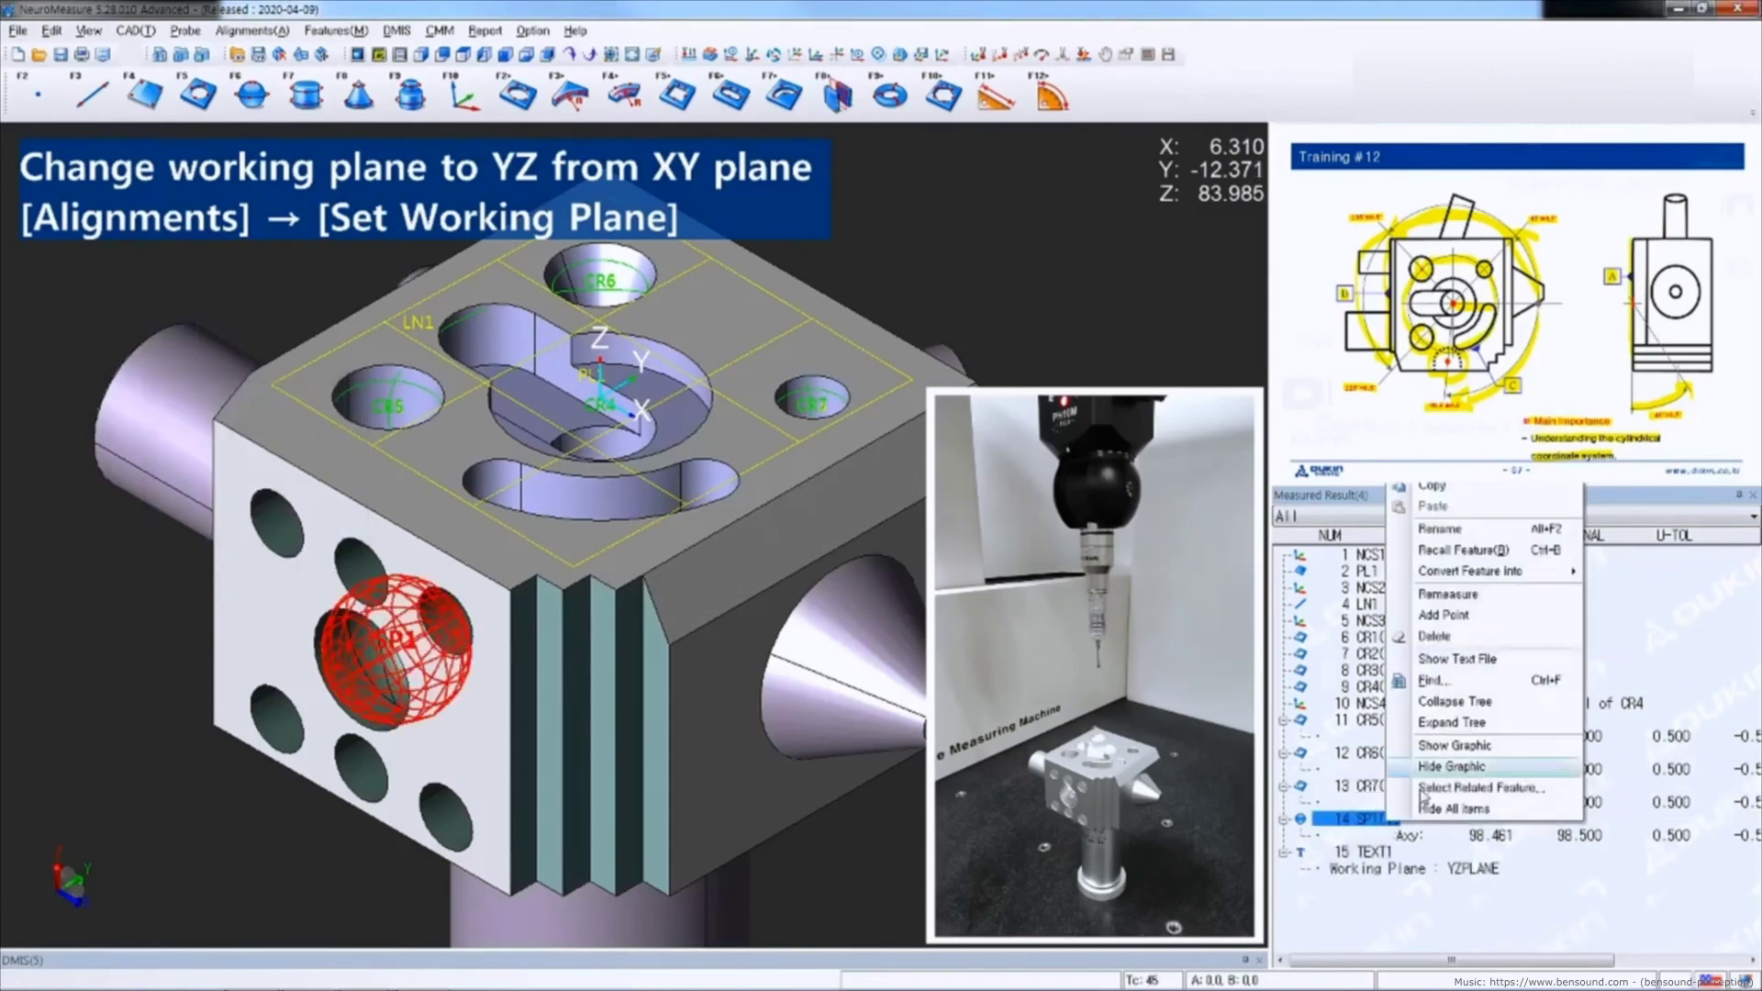
Recall SP1 as new sphere SP2 and view its result: Ayz 141.093 against nominal 98.500
left_click(1462, 552)
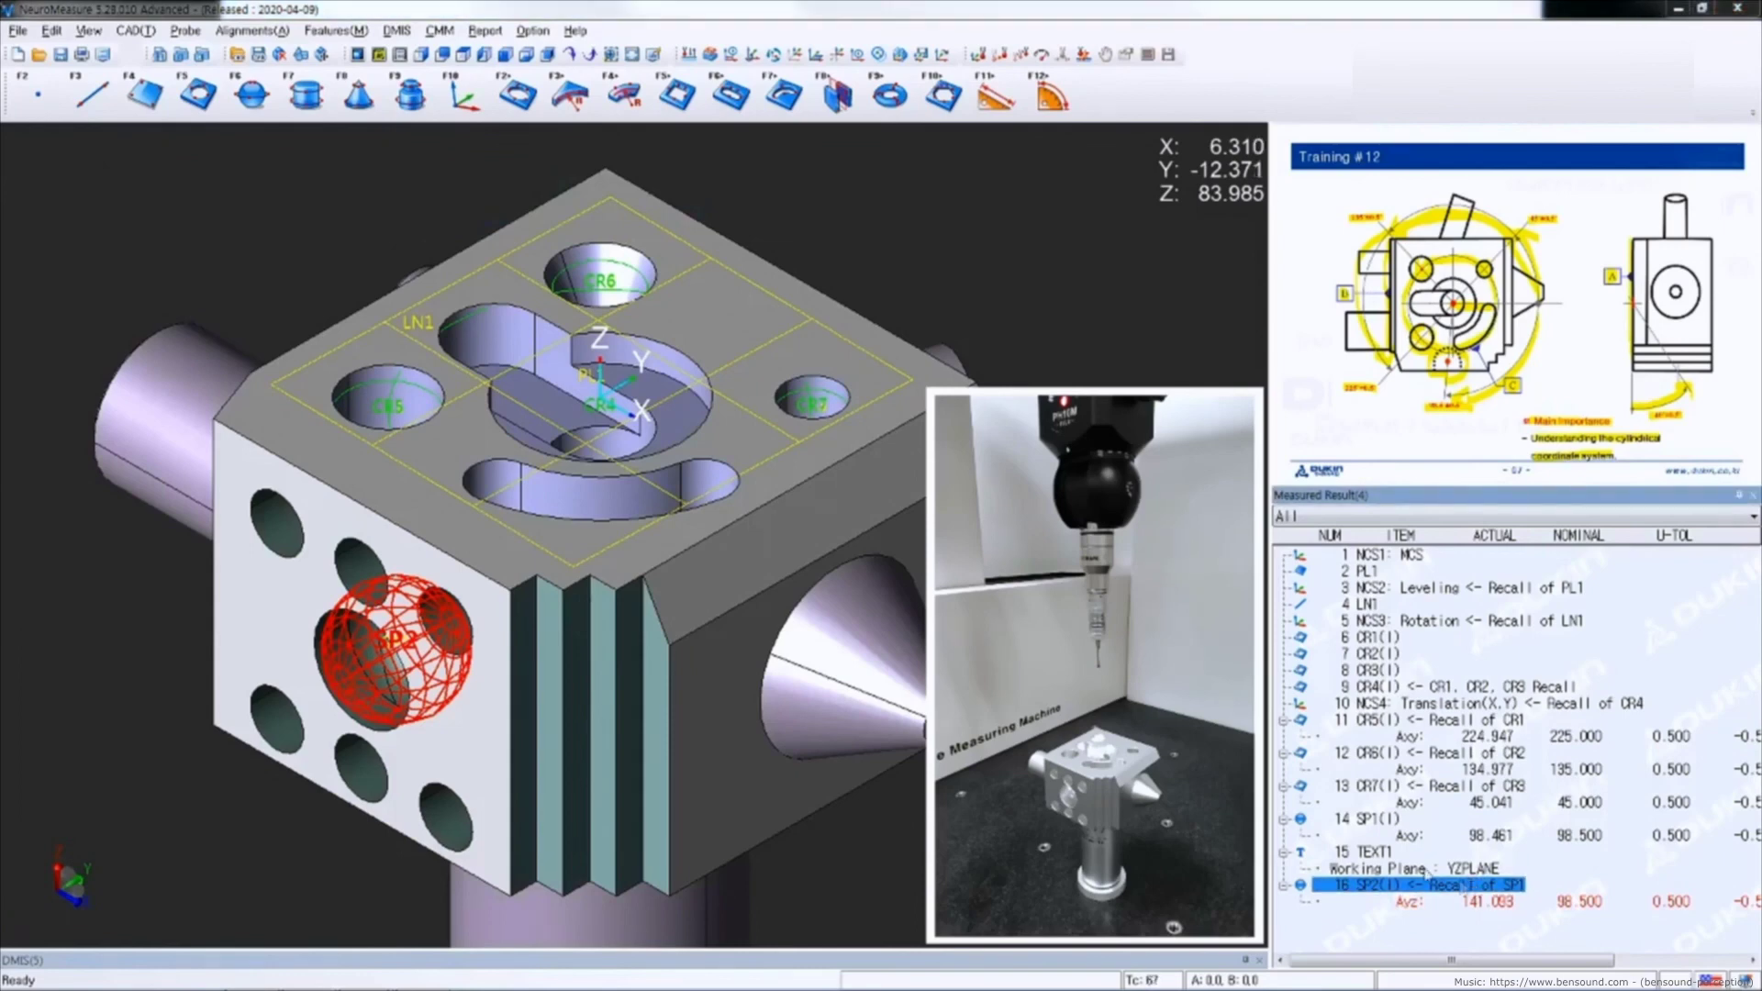
double_click(1459, 886)
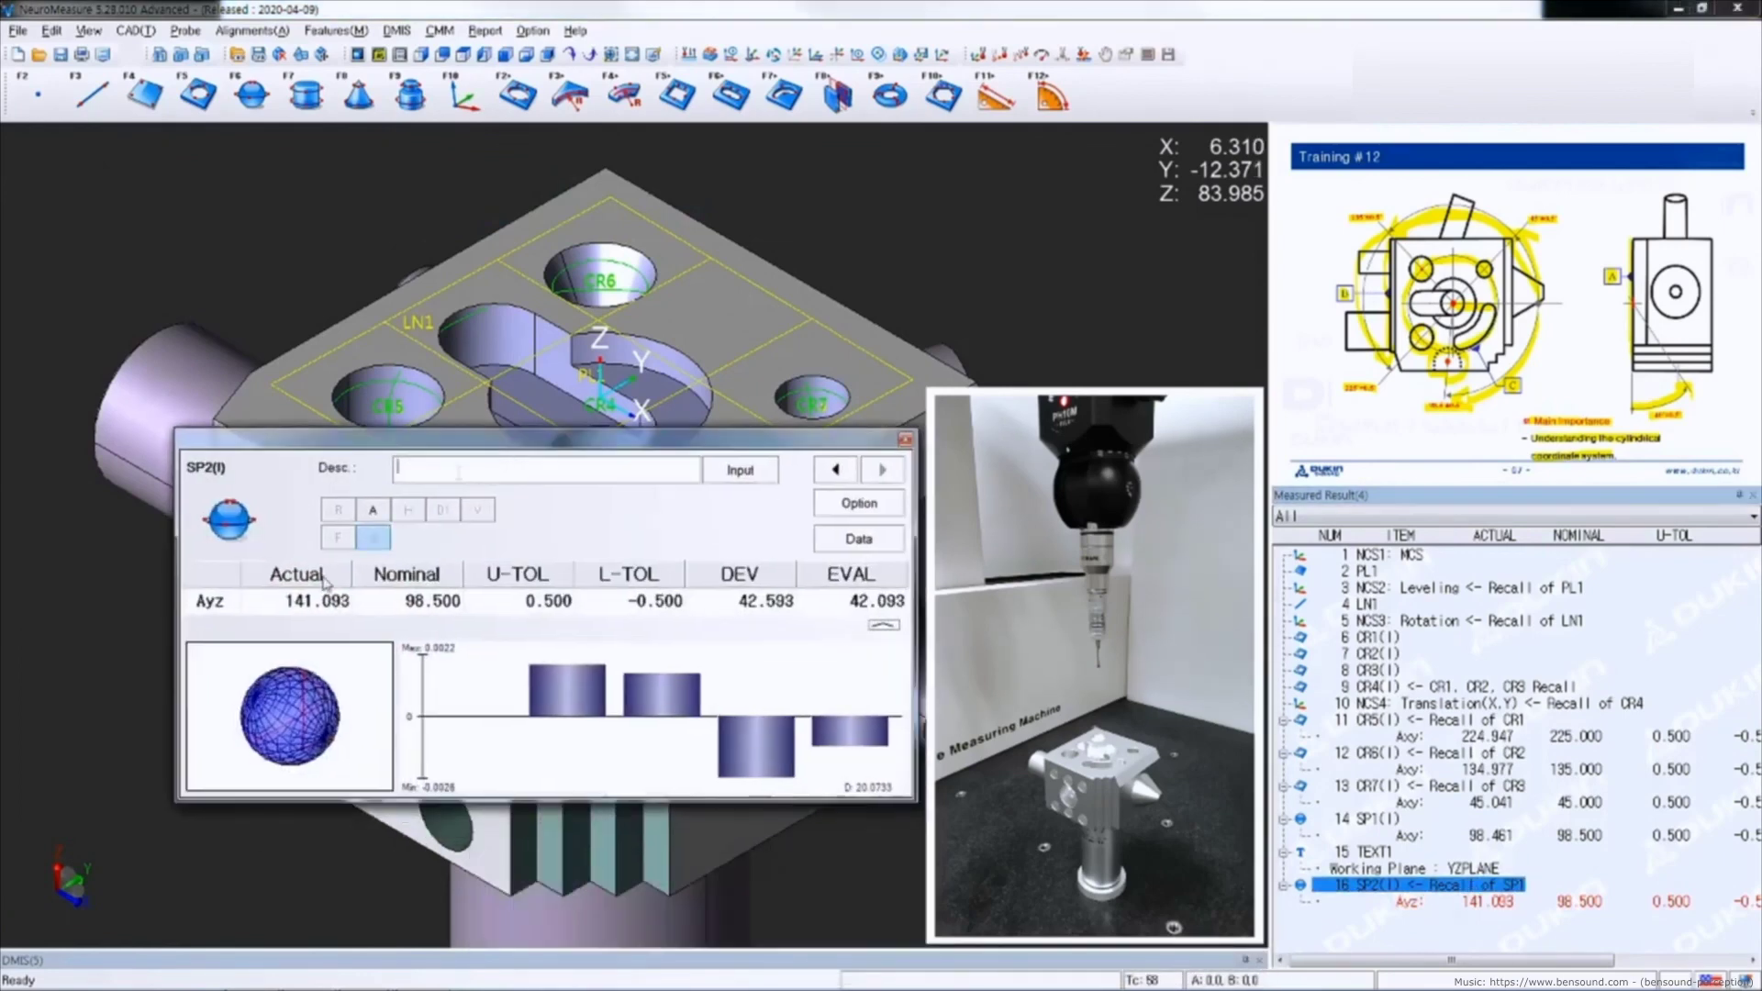
Set SP2's Ayz angle to counter-clockwise rotation measured from the -Y base axis
double_click(217, 602)
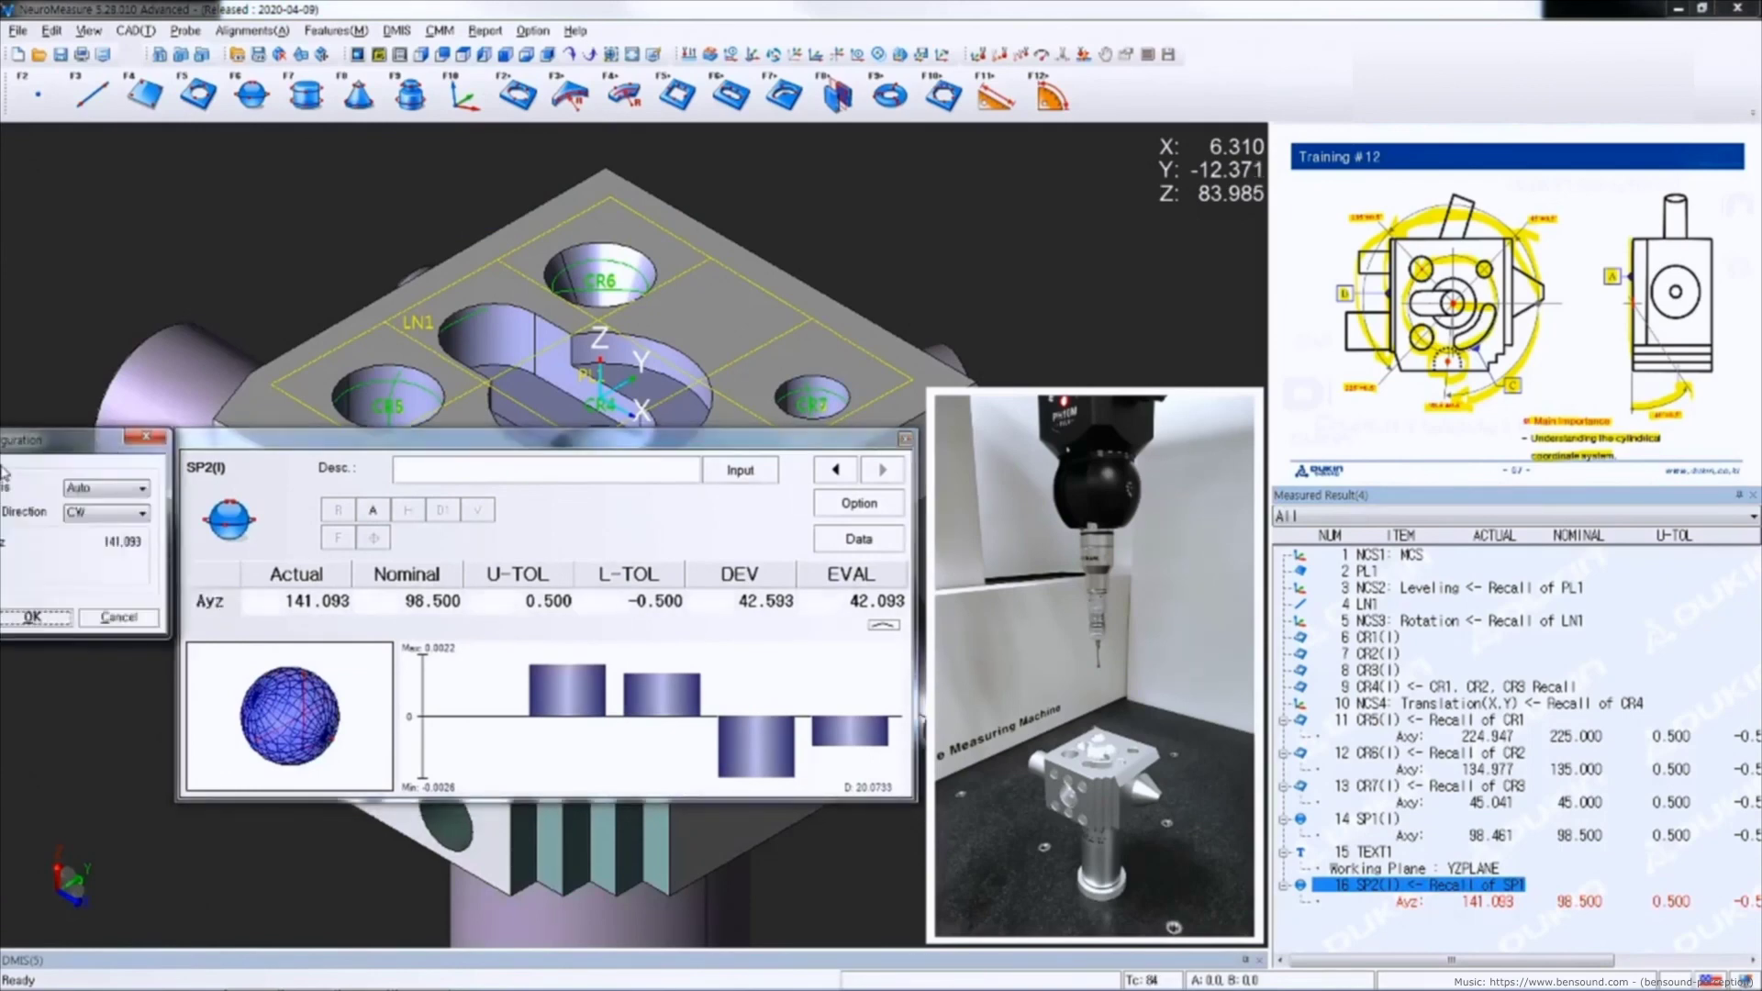
left_click_drag(31, 450, 148, 465)
left_click(202, 530)
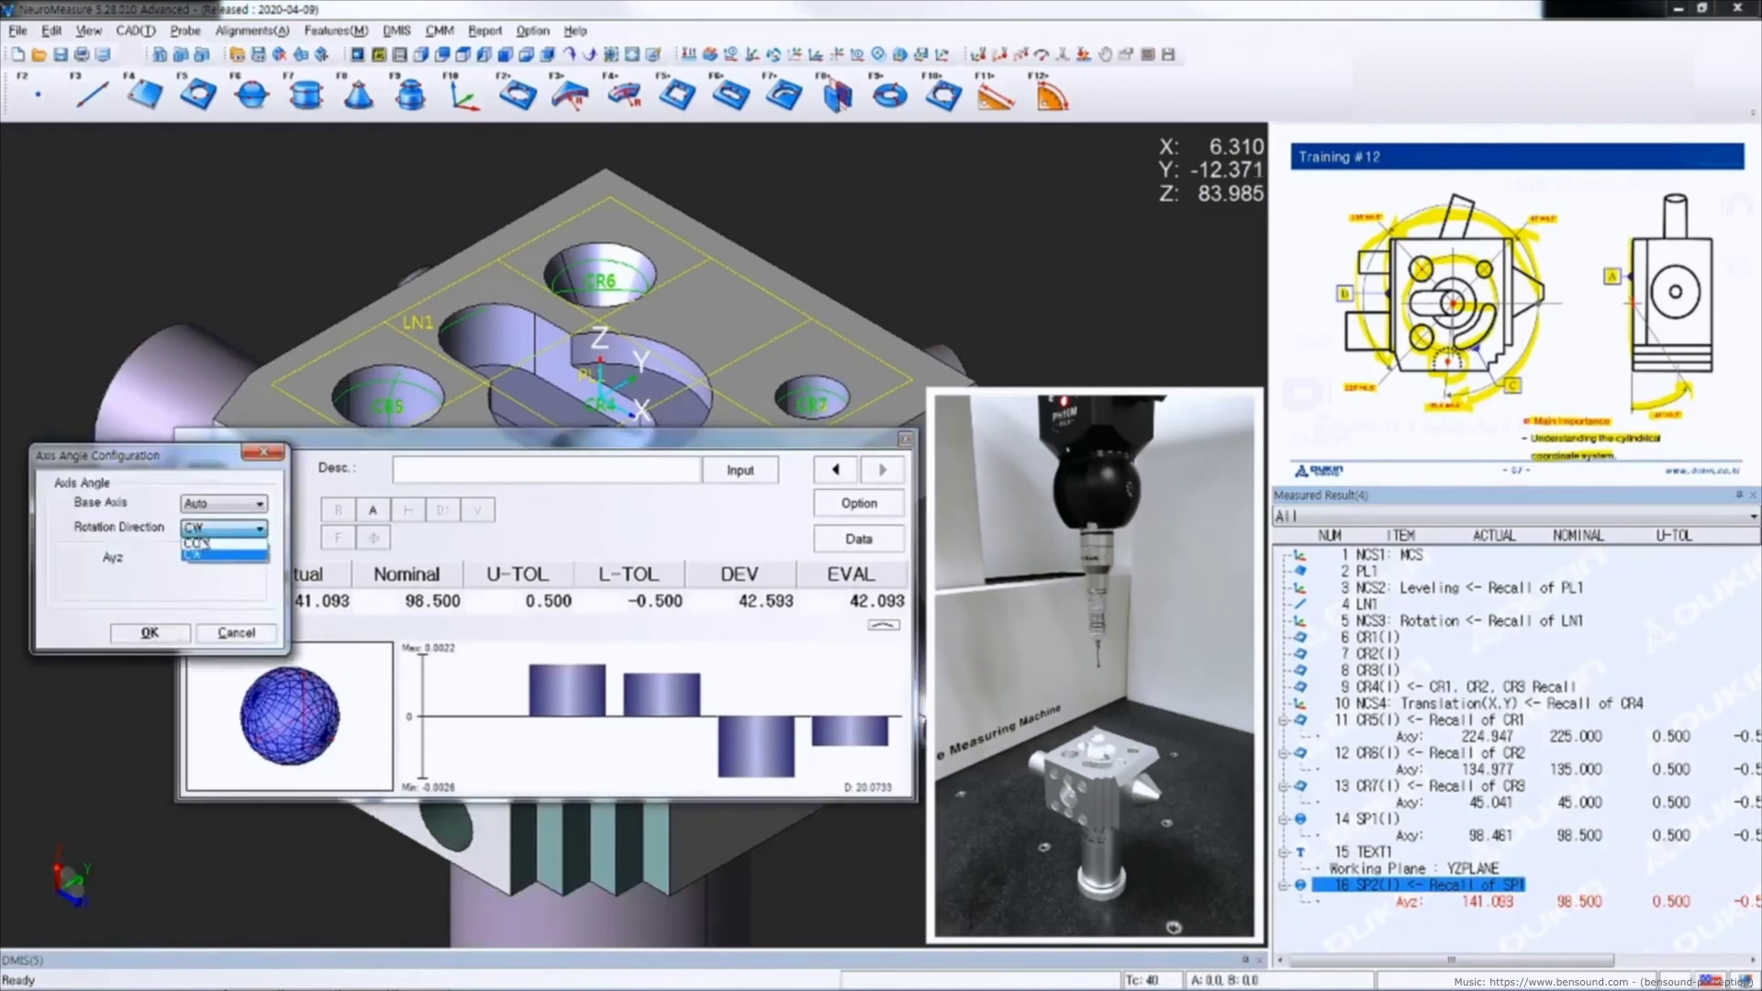
left_click(203, 530)
left_click(203, 530)
left_click(203, 555)
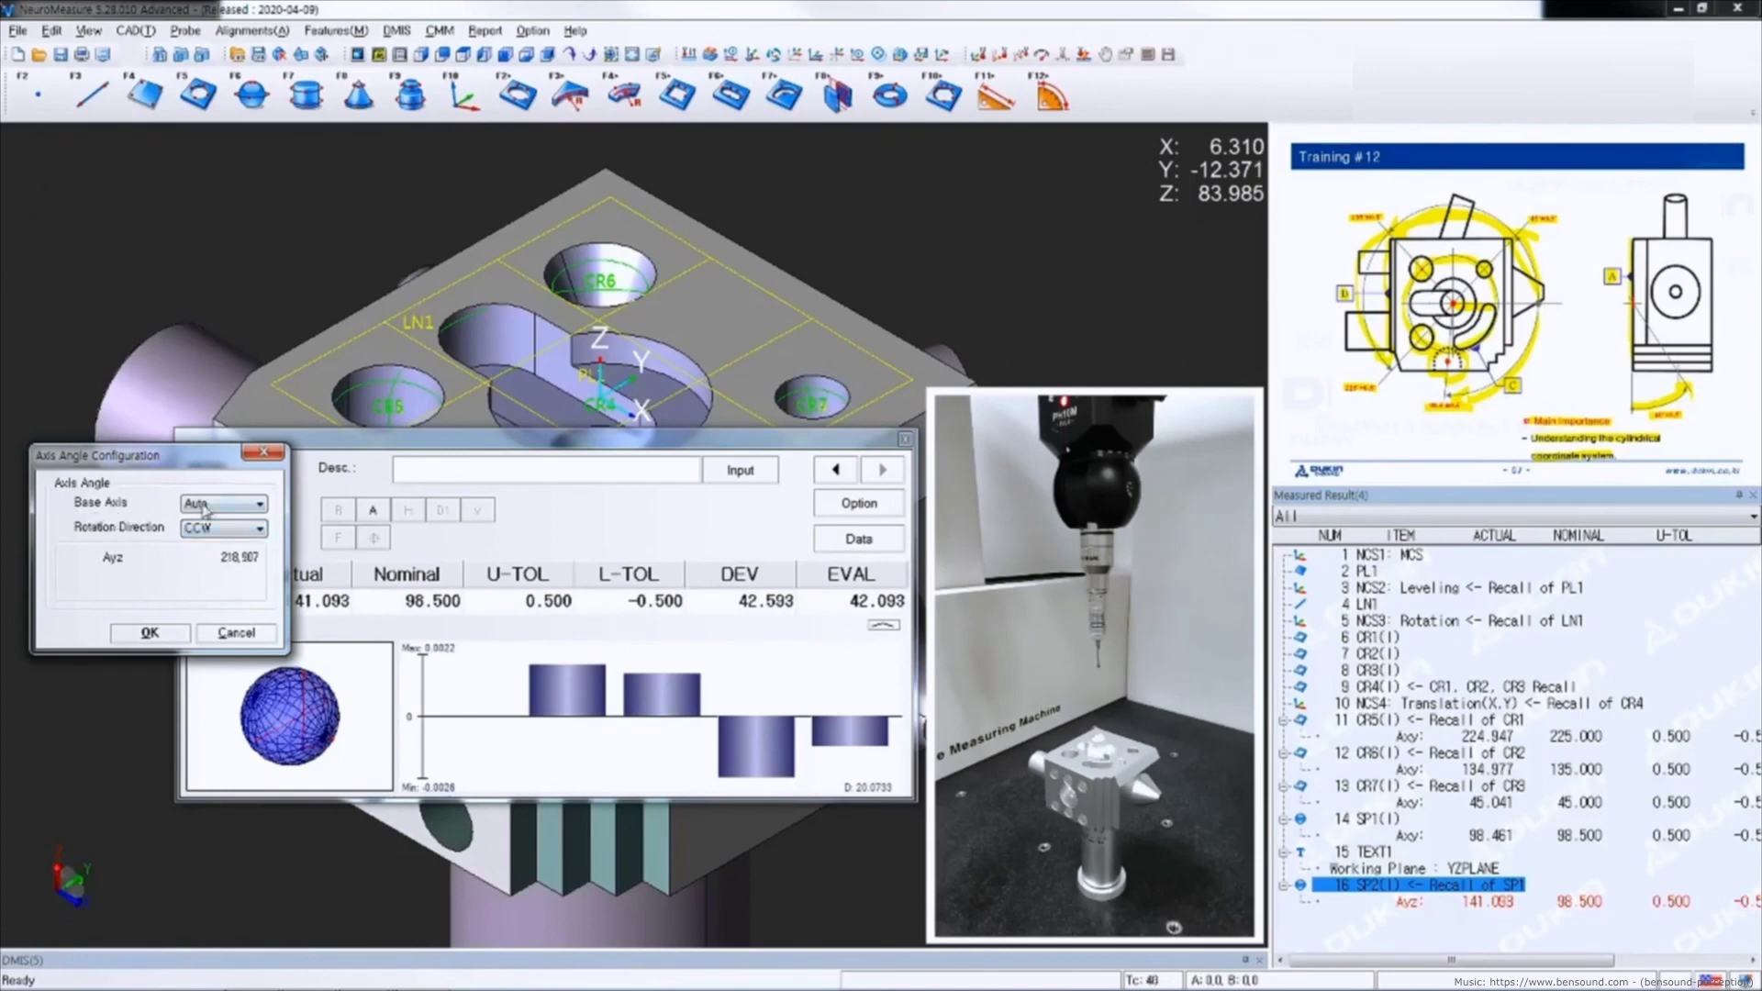
left_click(206, 506)
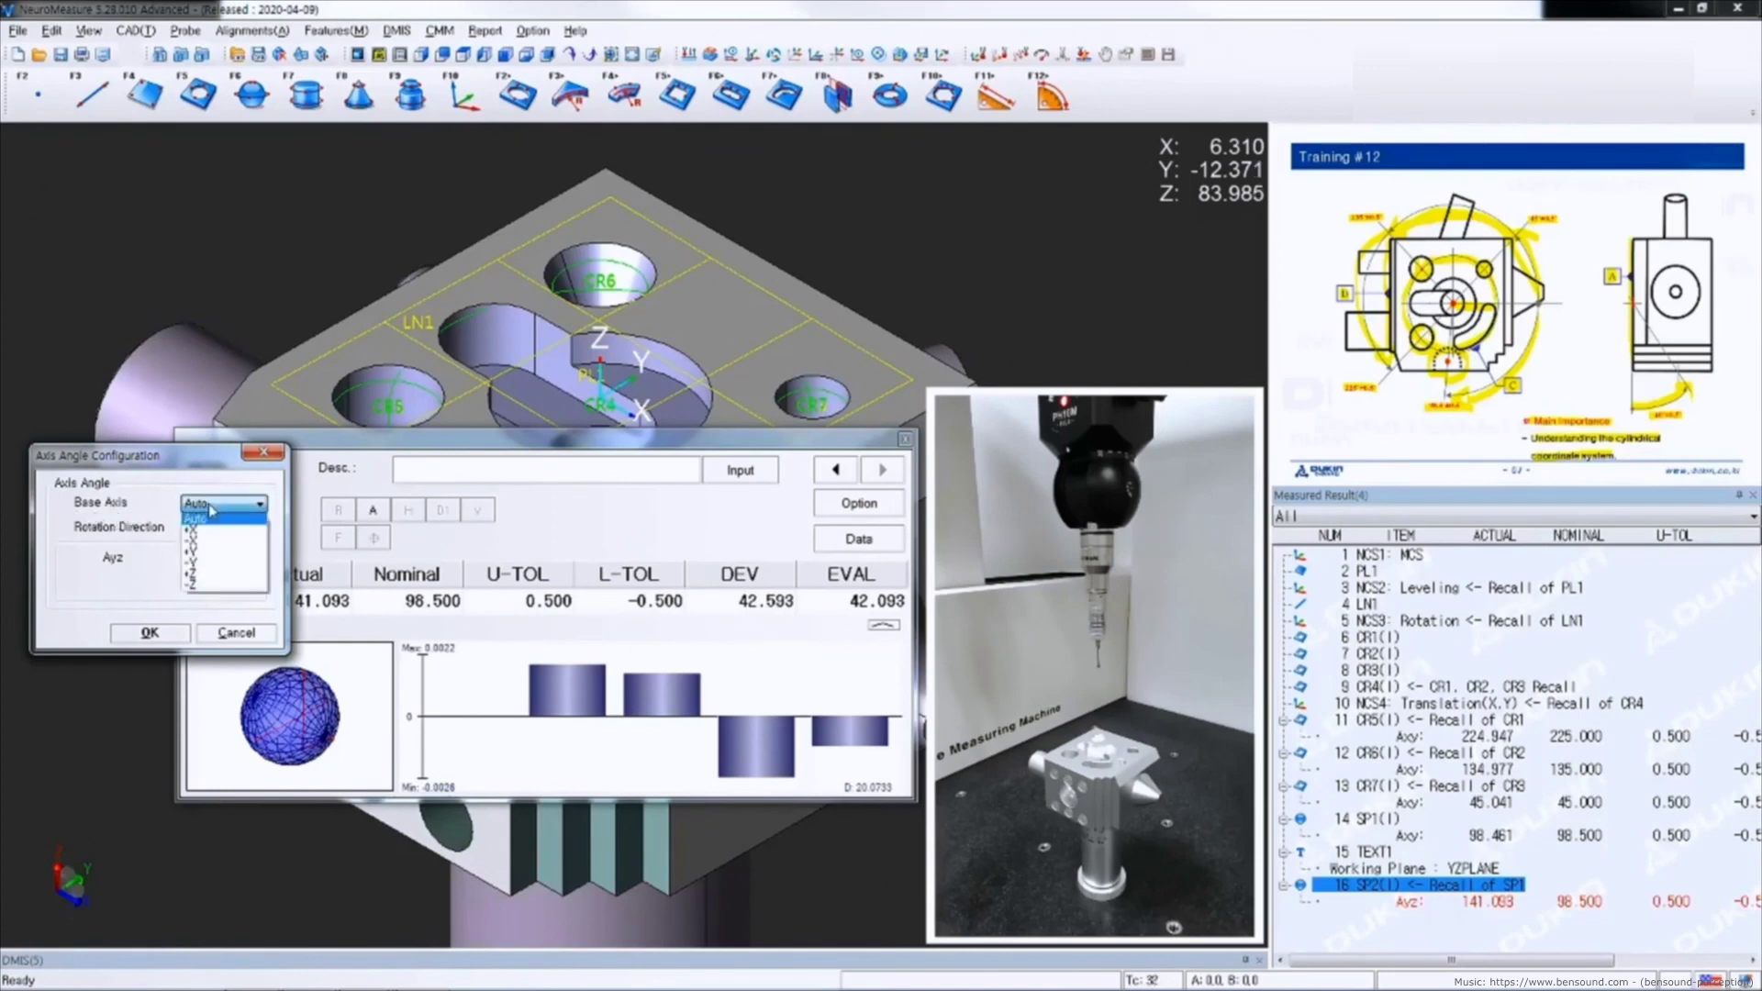
left_click(216, 563)
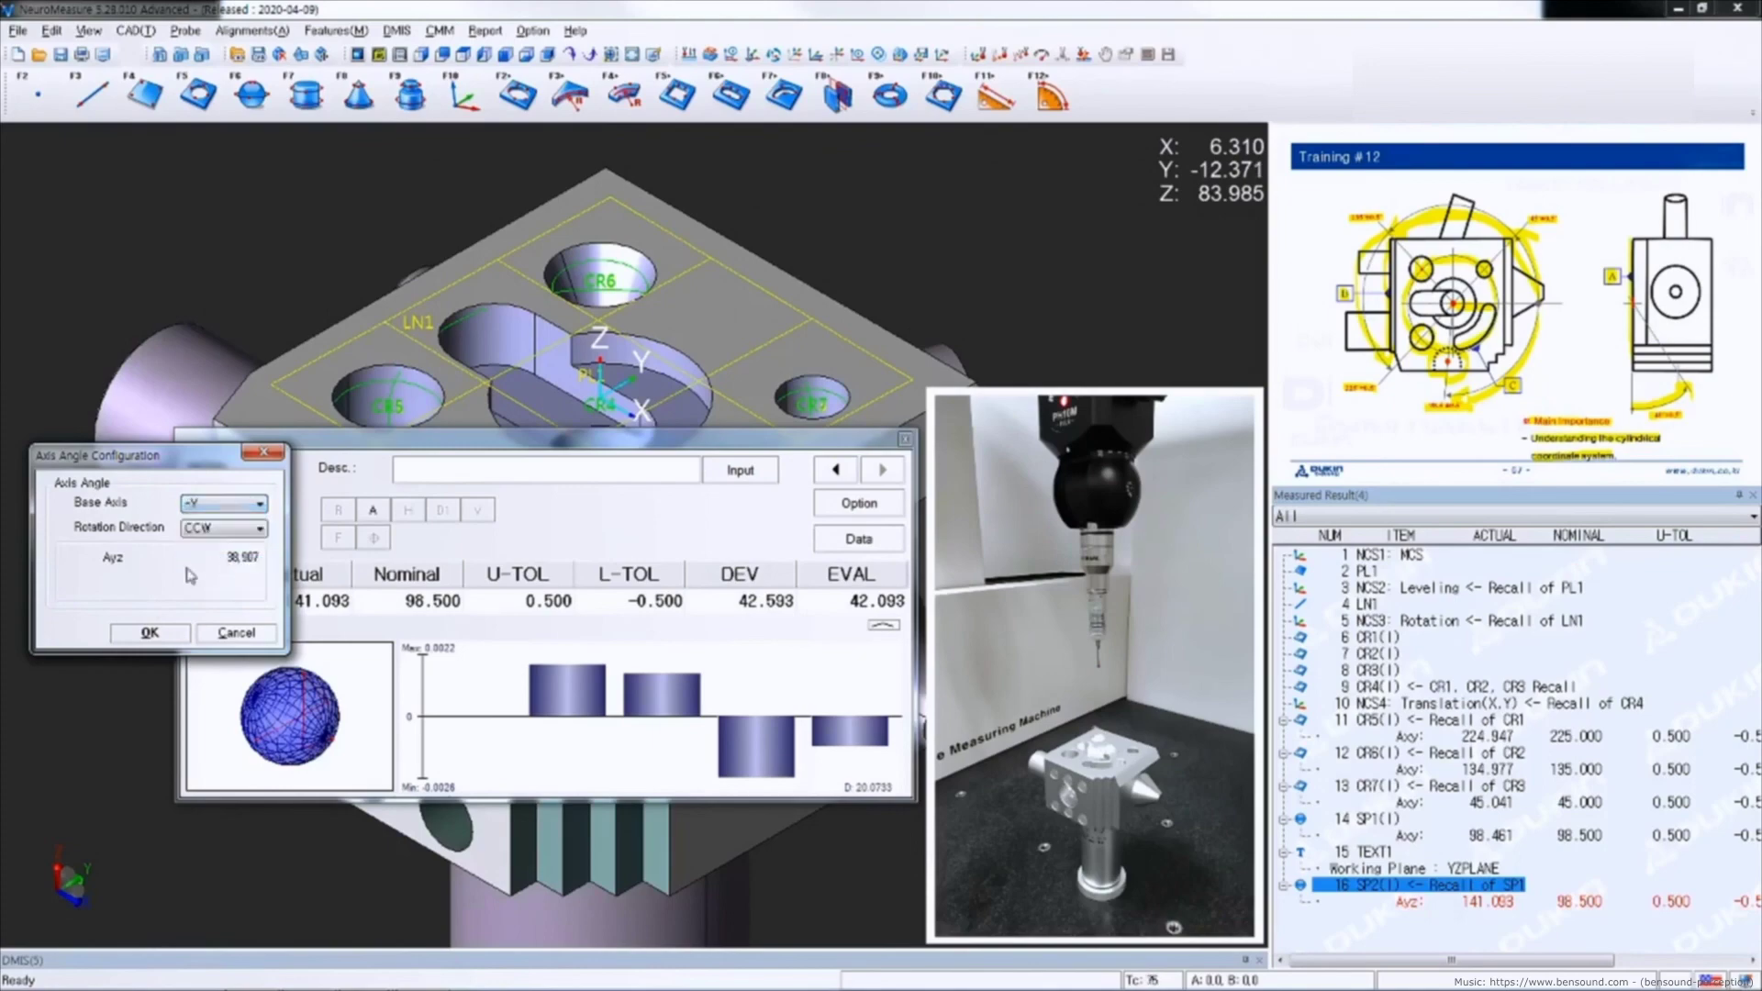
left_click(151, 634)
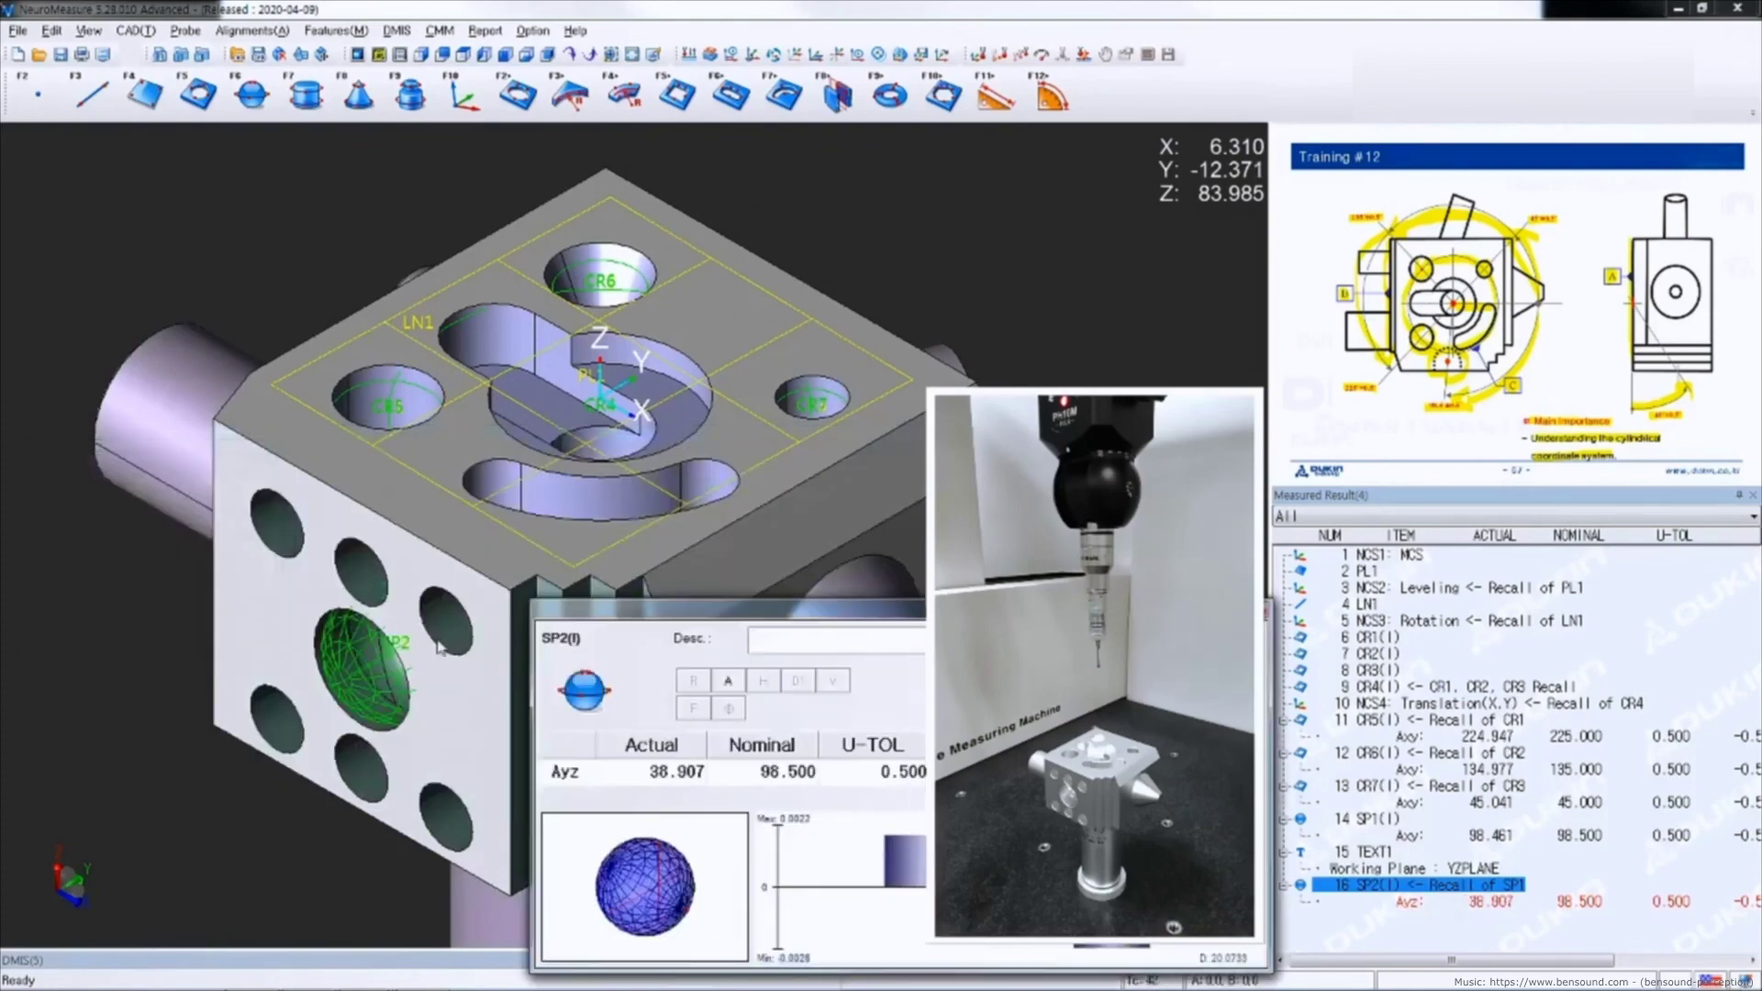
Give SP2's Ayz a nominal of 40, so it reads 38.907, and close the result window
left_click_drag(661, 636, 209, 468)
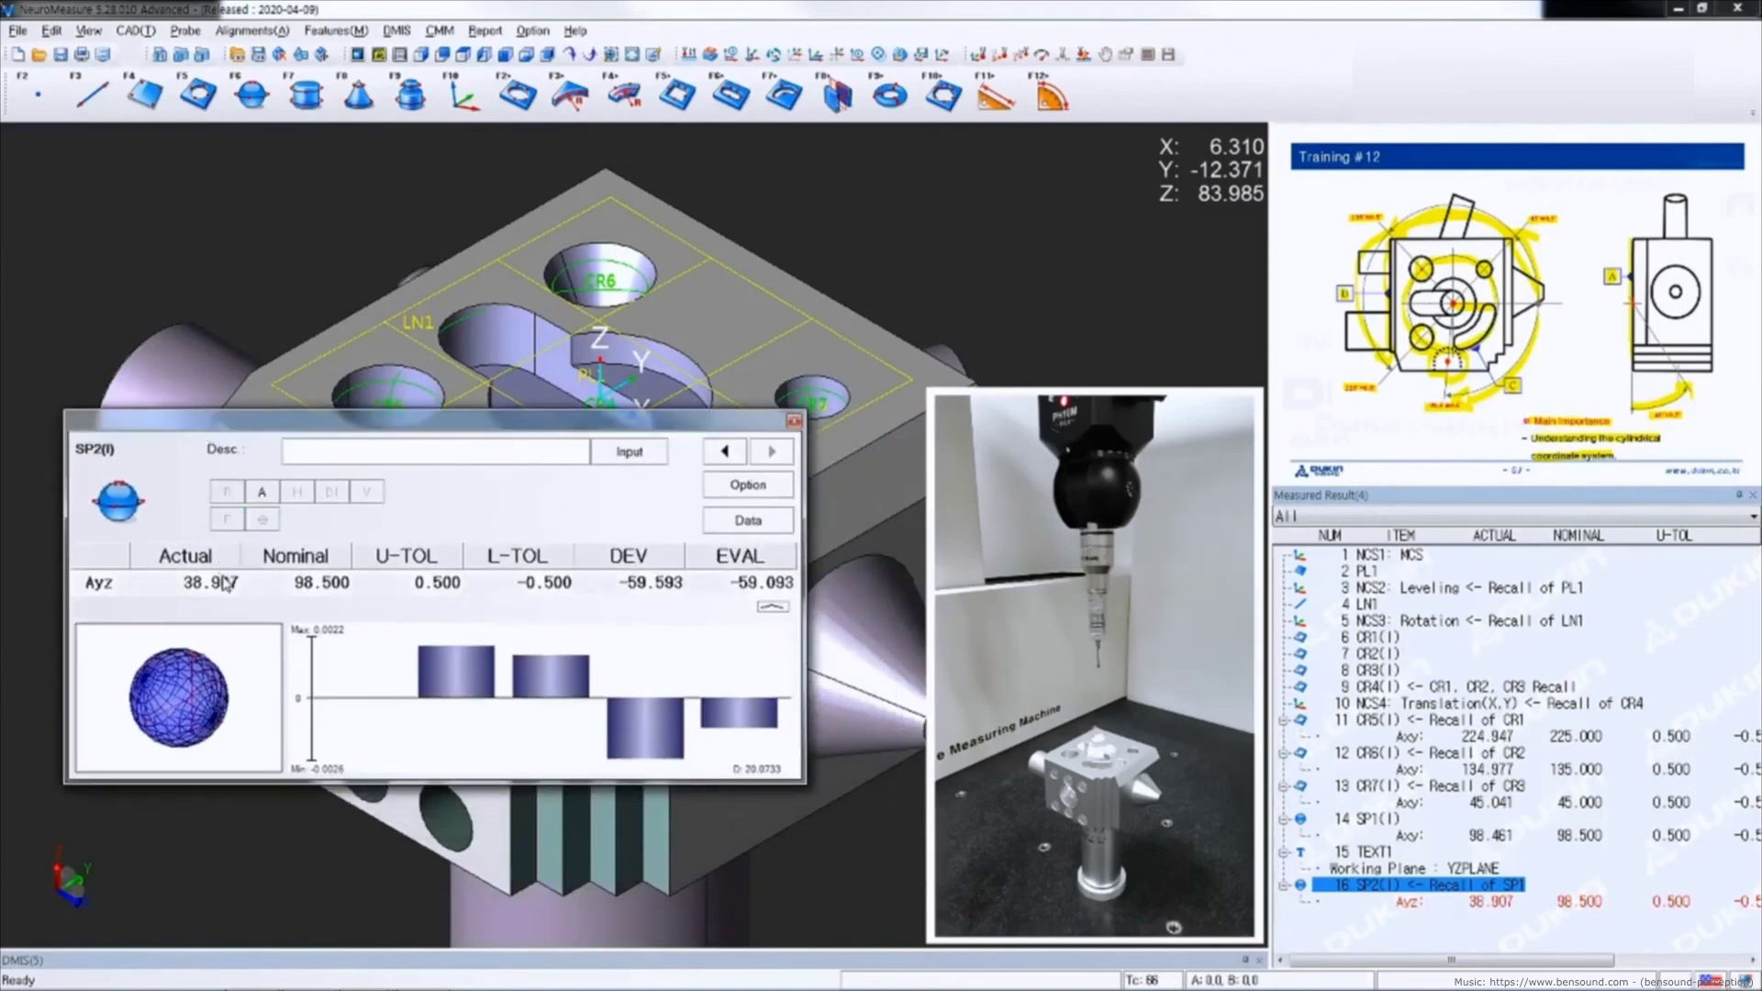
left_click(296, 586)
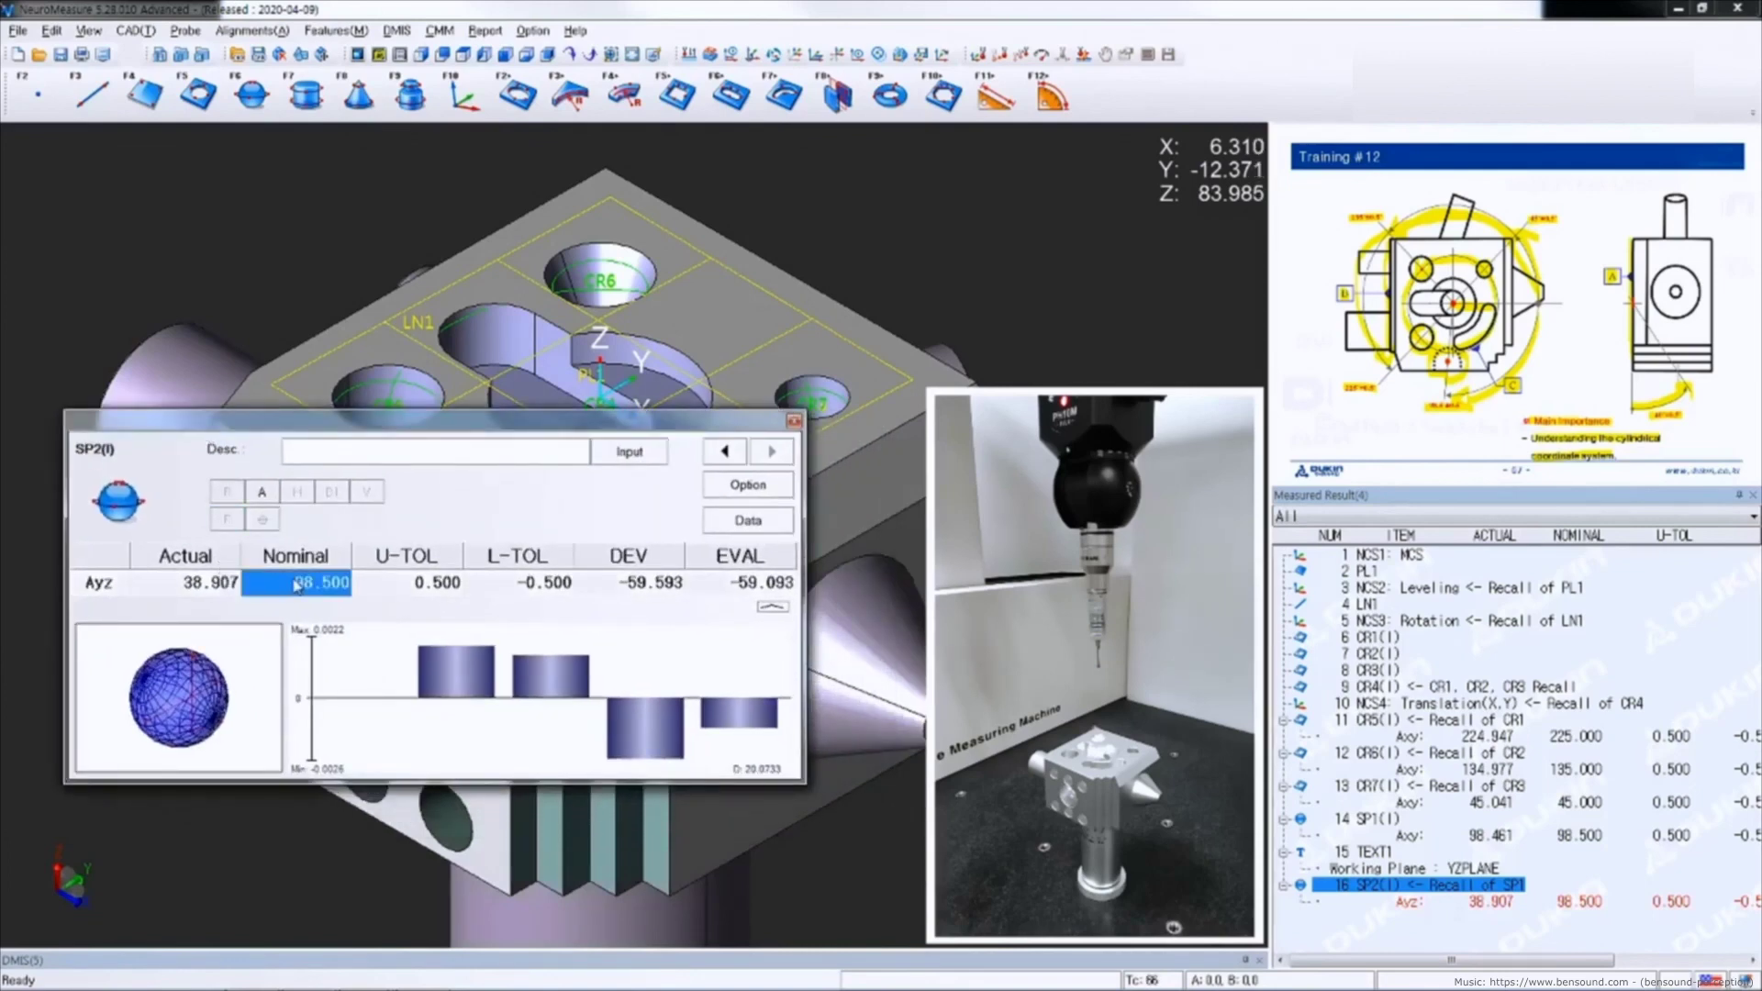
type("40")
key("Return")
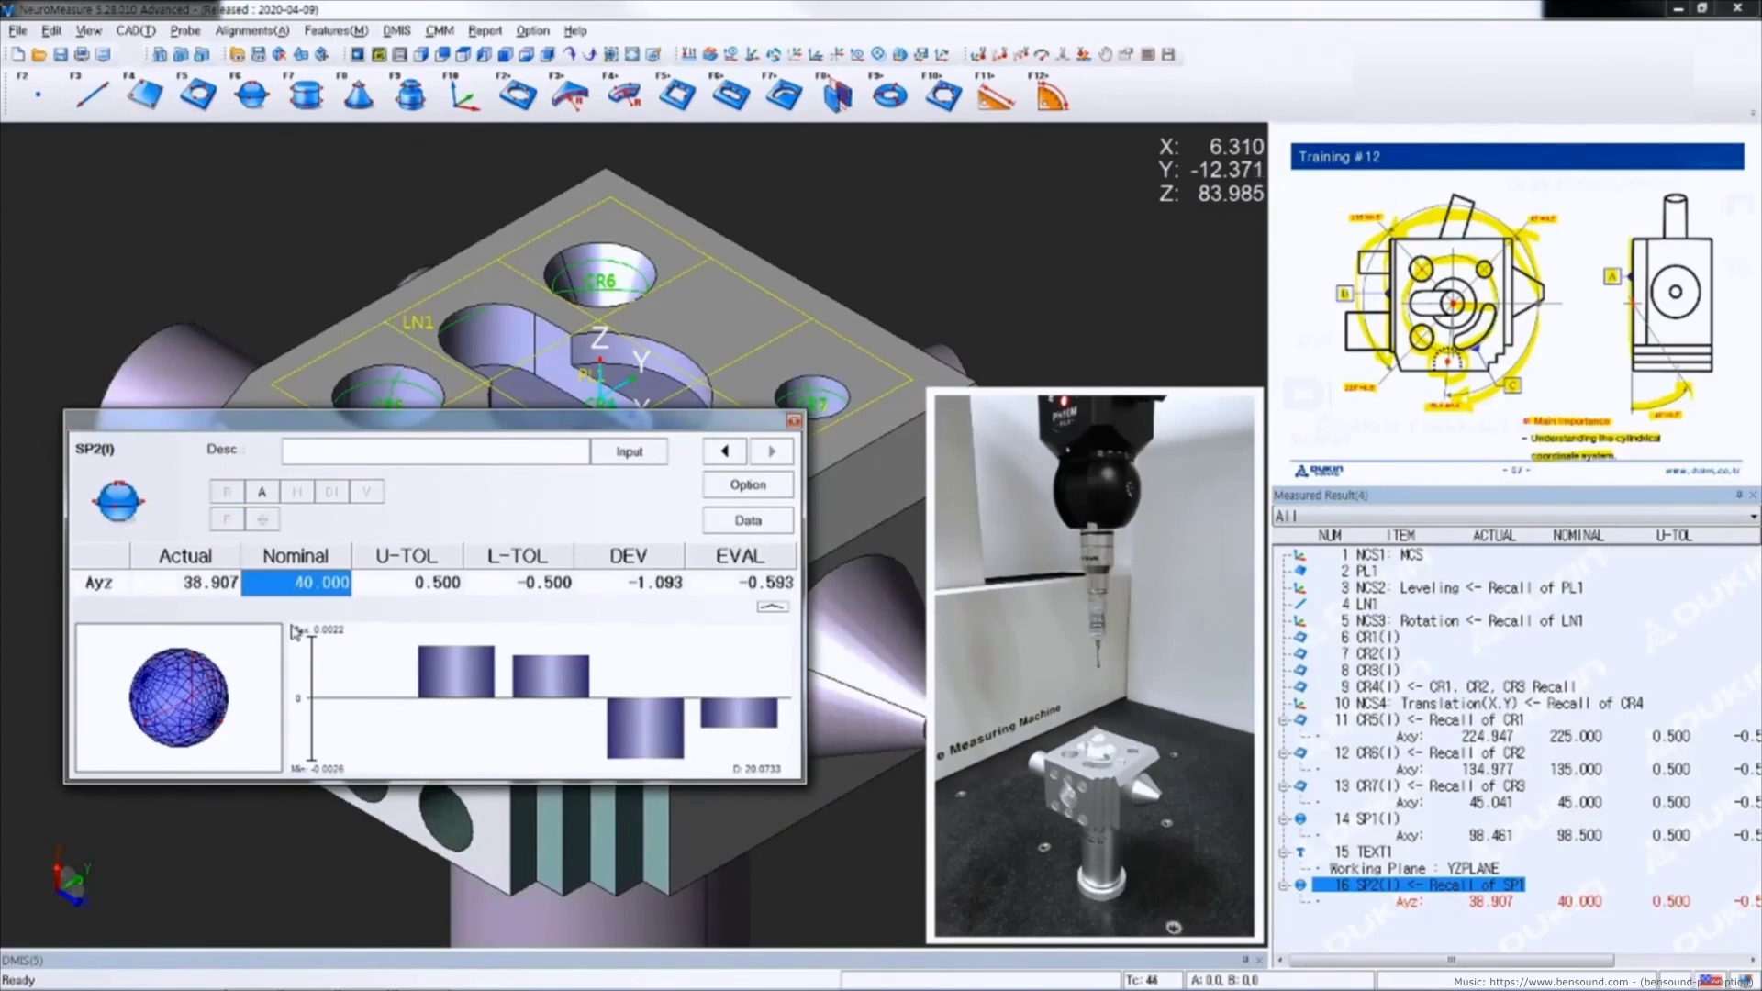
left_click(794, 423)
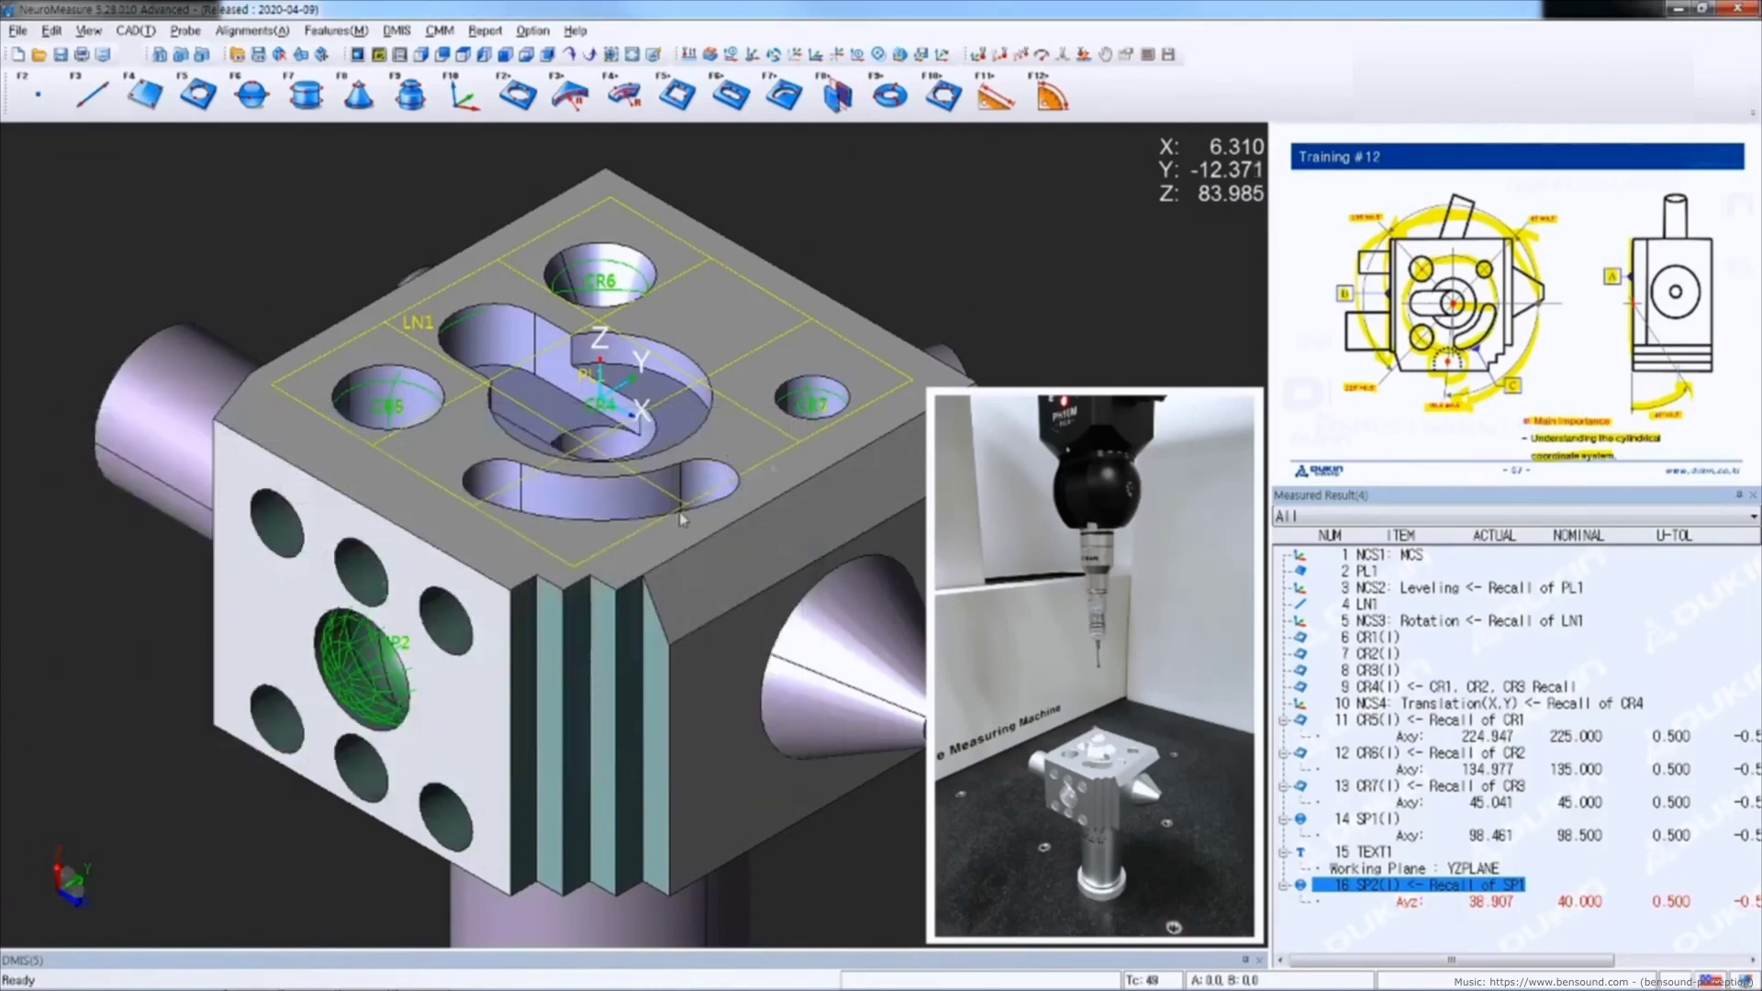
scroll(605, 549, "down", 3)
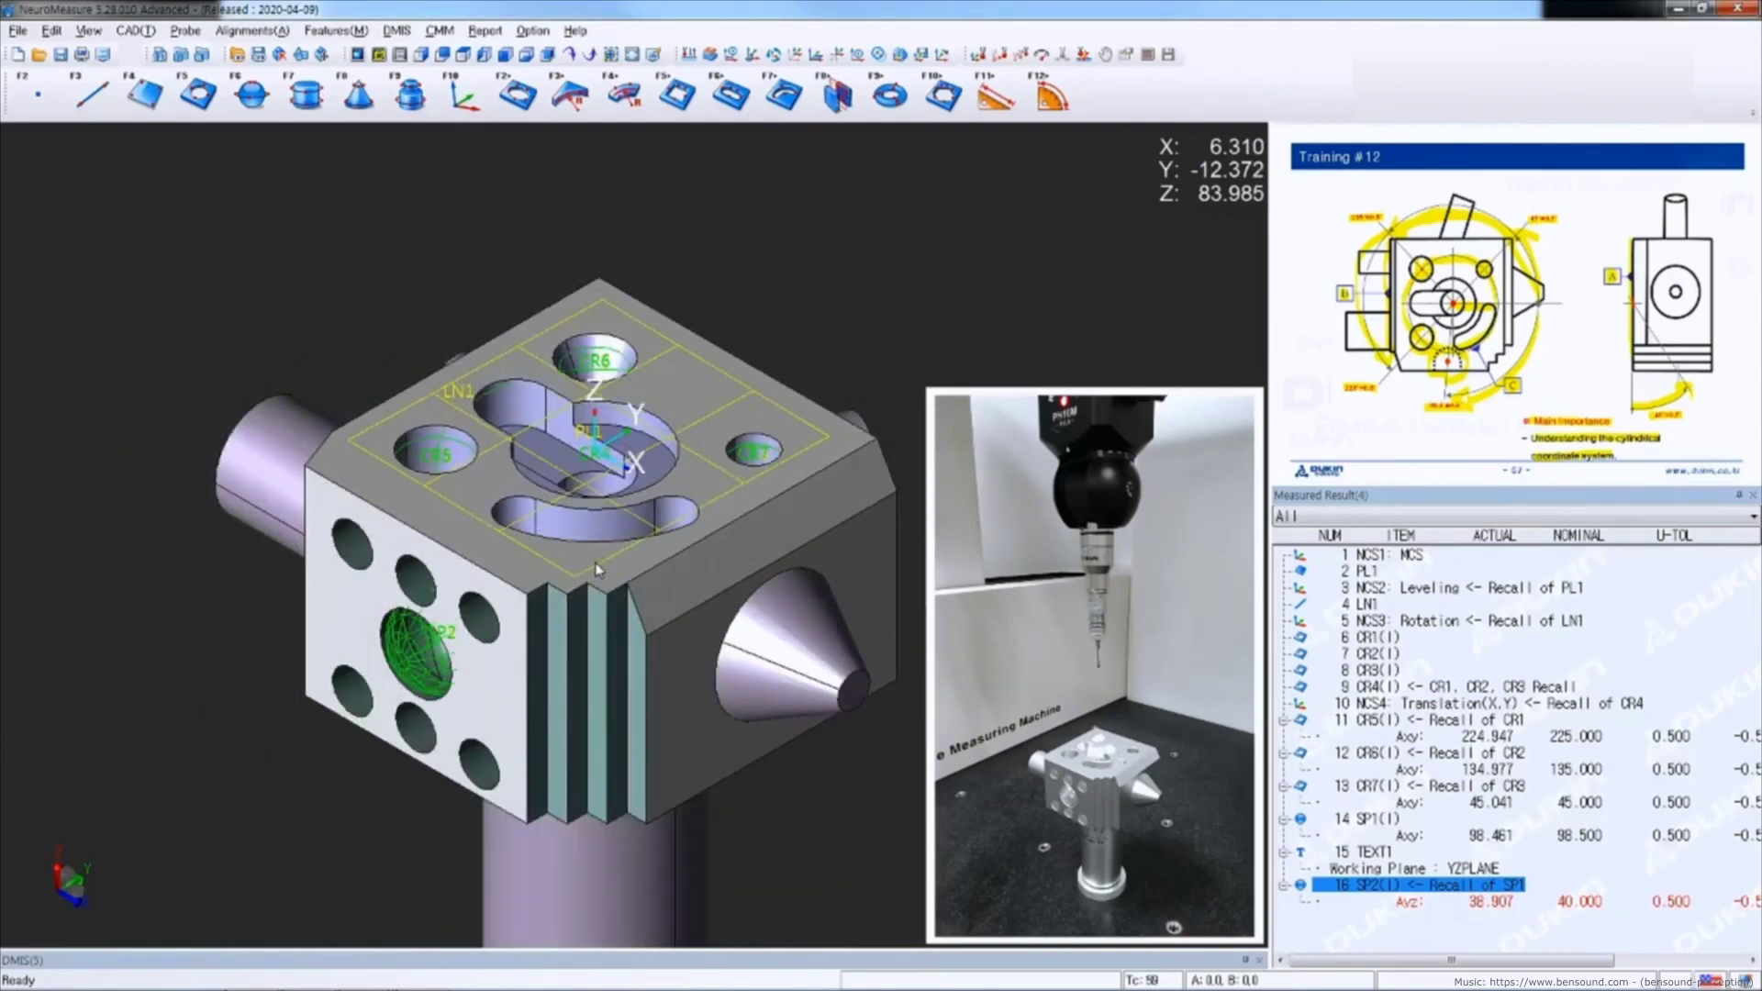
scroll(597, 569, "down", 3)
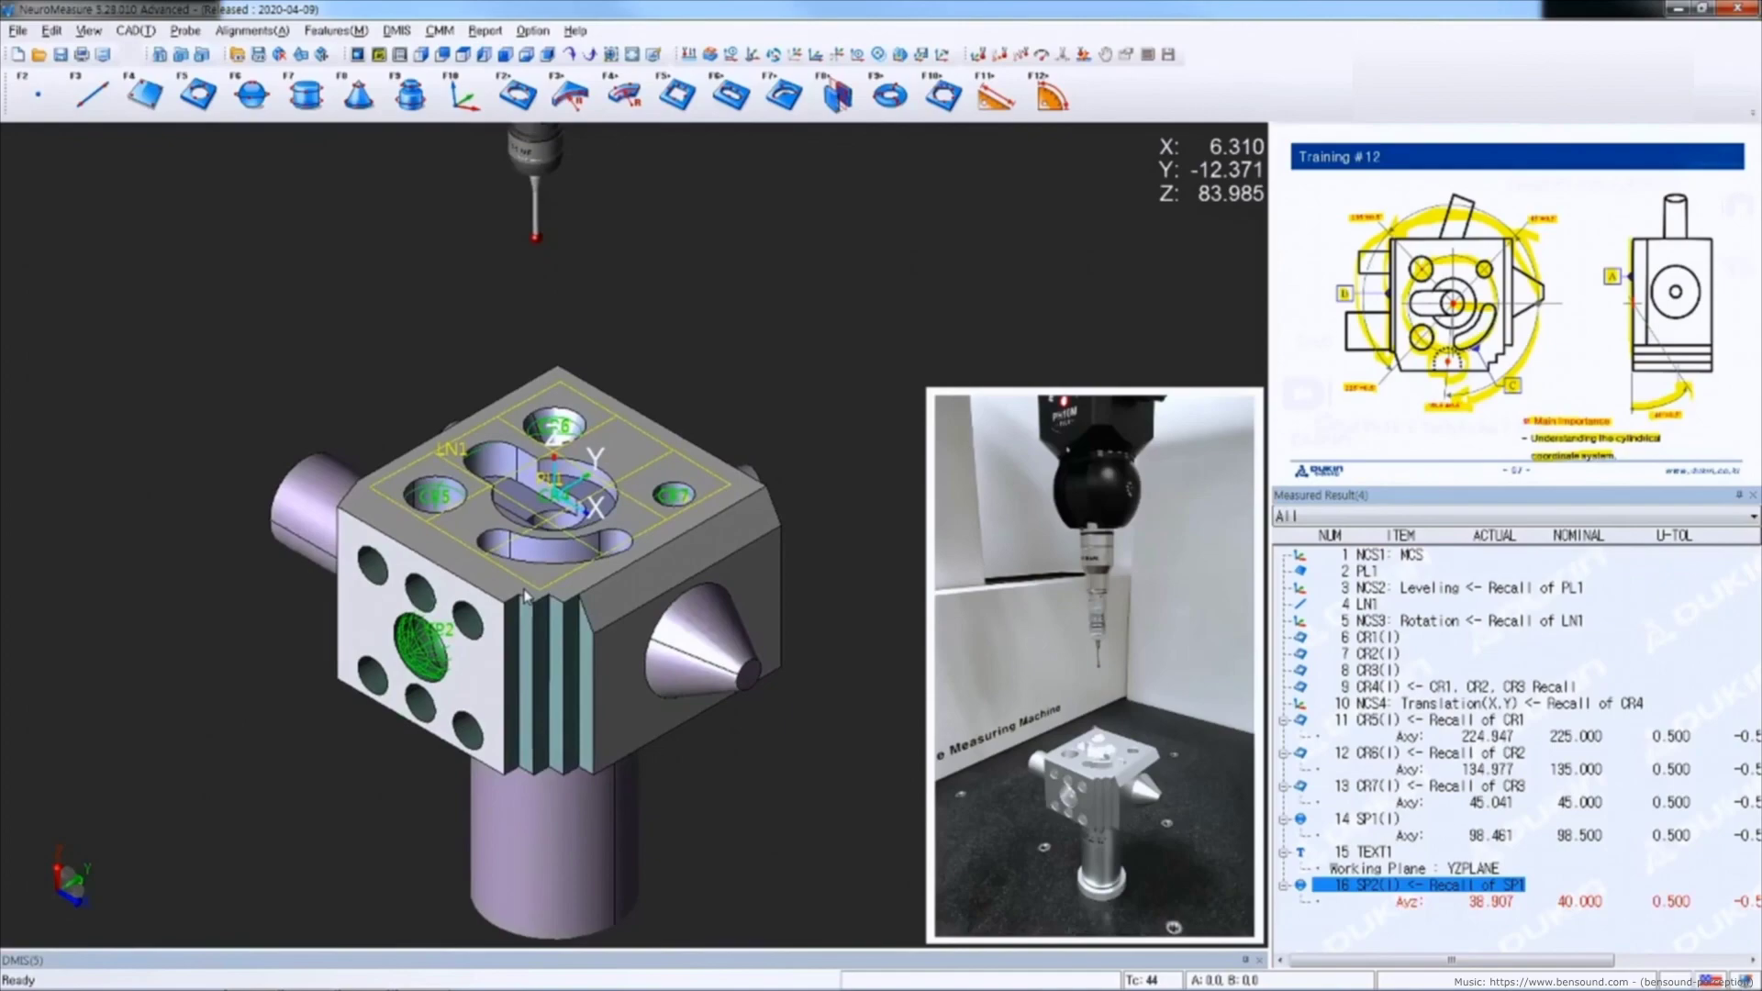